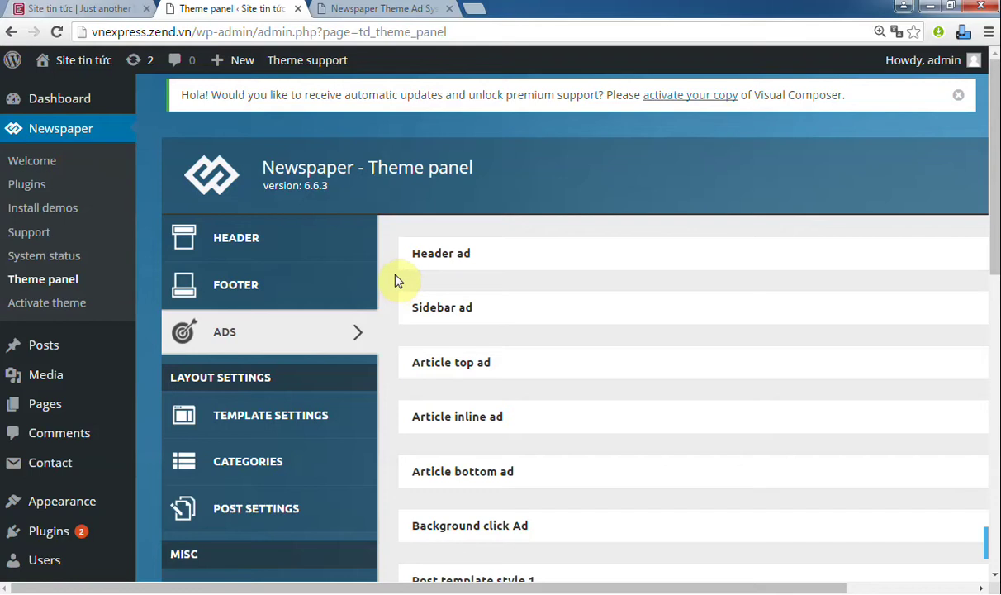
Step: Open the Header ad section and examine its banner code, including the link address and image source URL
left_click(583, 265)
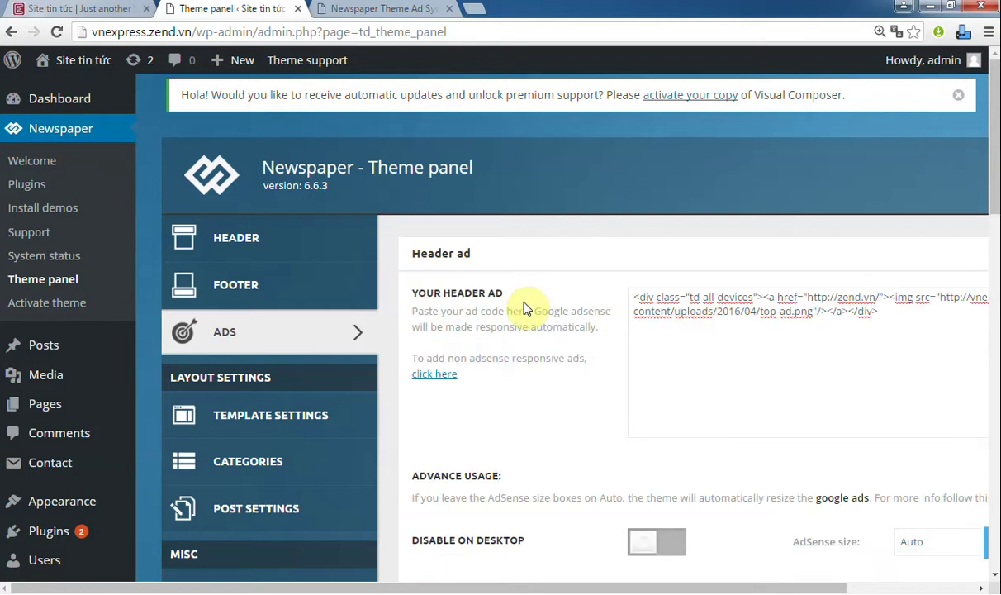
scroll(526, 301, "down", 1)
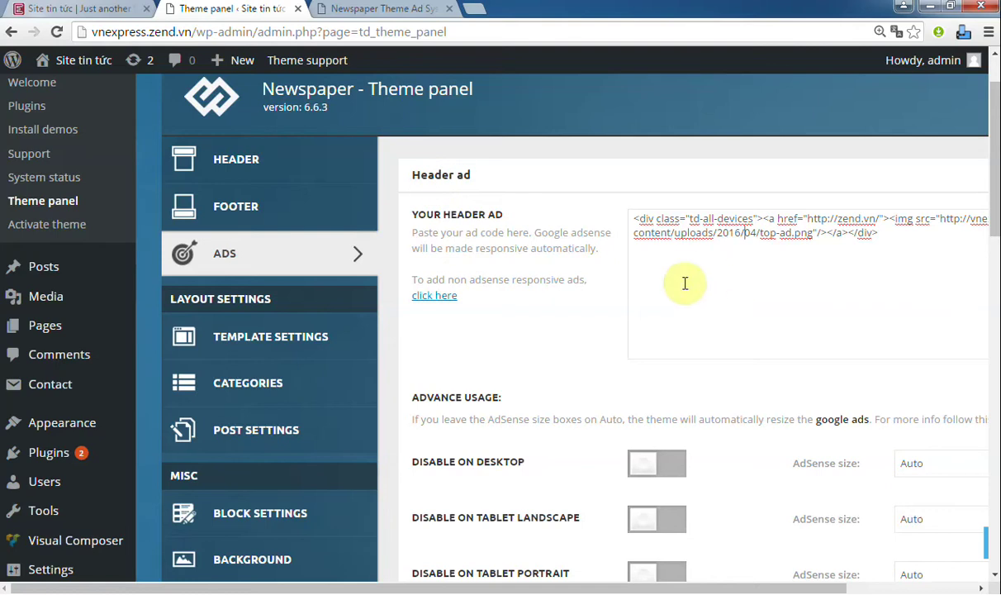
left_click_drag(890, 239, 609, 218)
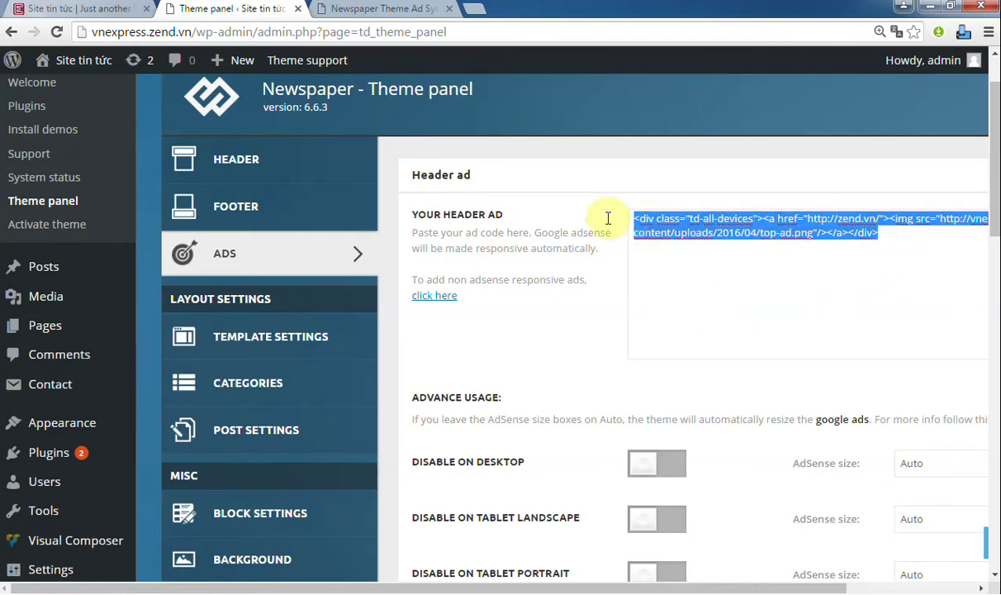
left_click_drag(625, 586, 801, 588)
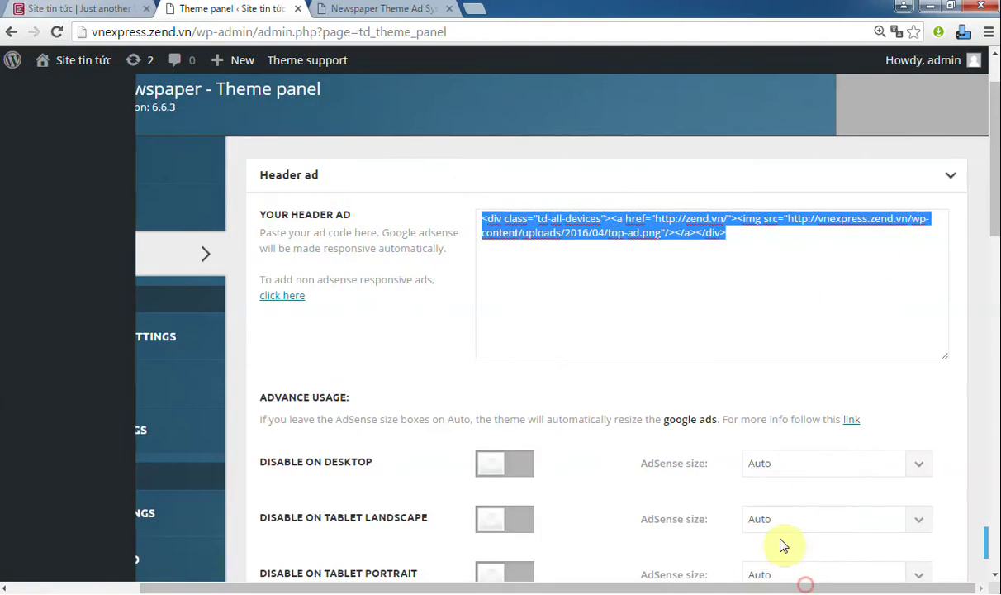
left_click(549, 271)
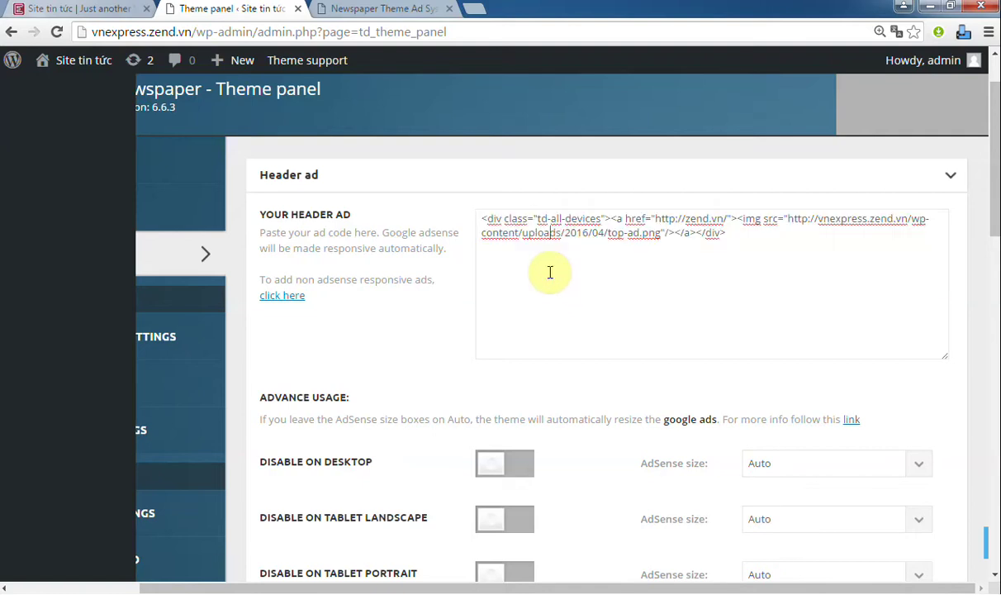
left_click(550, 232)
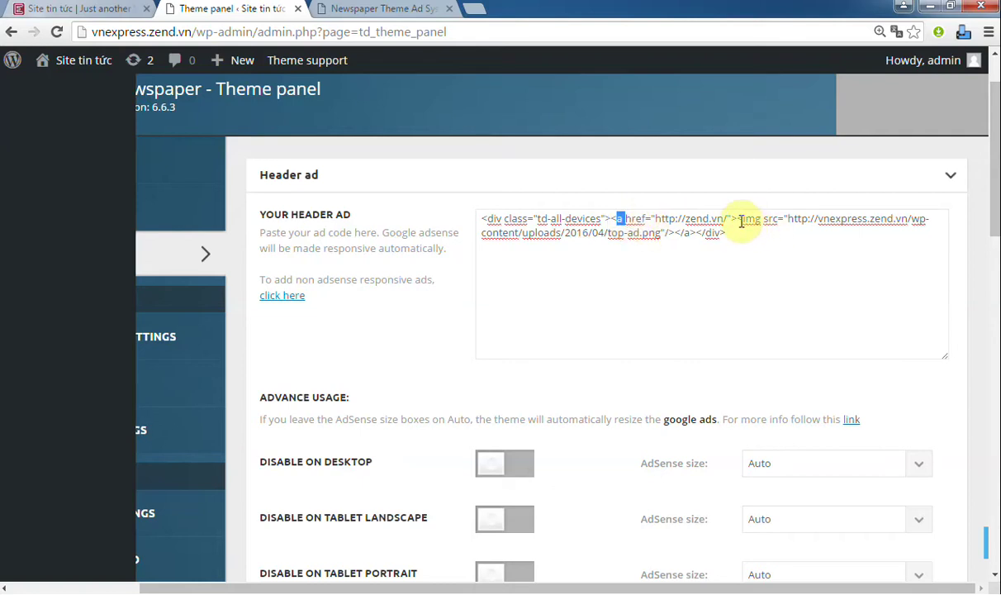
left_click_drag(736, 221, 773, 221)
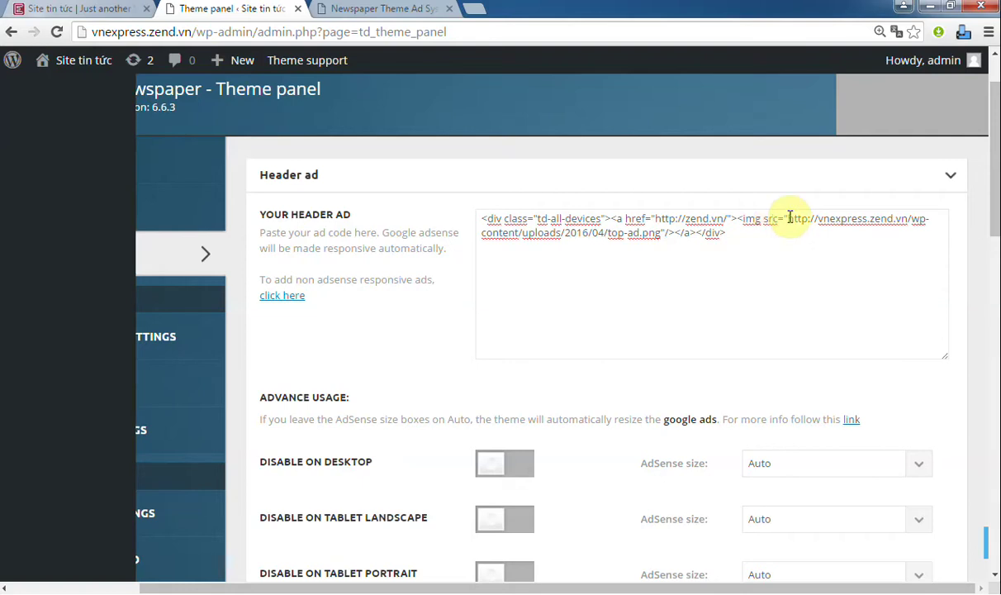
left_click_drag(805, 224, 663, 240)
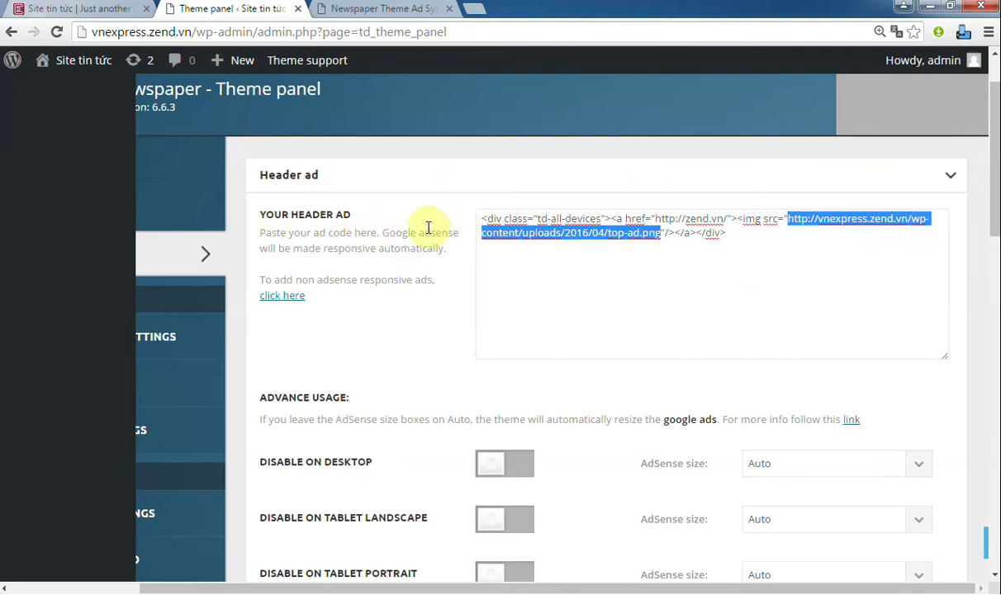
Step: Review the Header ads documentation and its example banner image, and compare it with the header banner on the site's home page
left_click(378, 10)
scroll(258, 265, "up", 10)
scroll(258, 264, "up", 1)
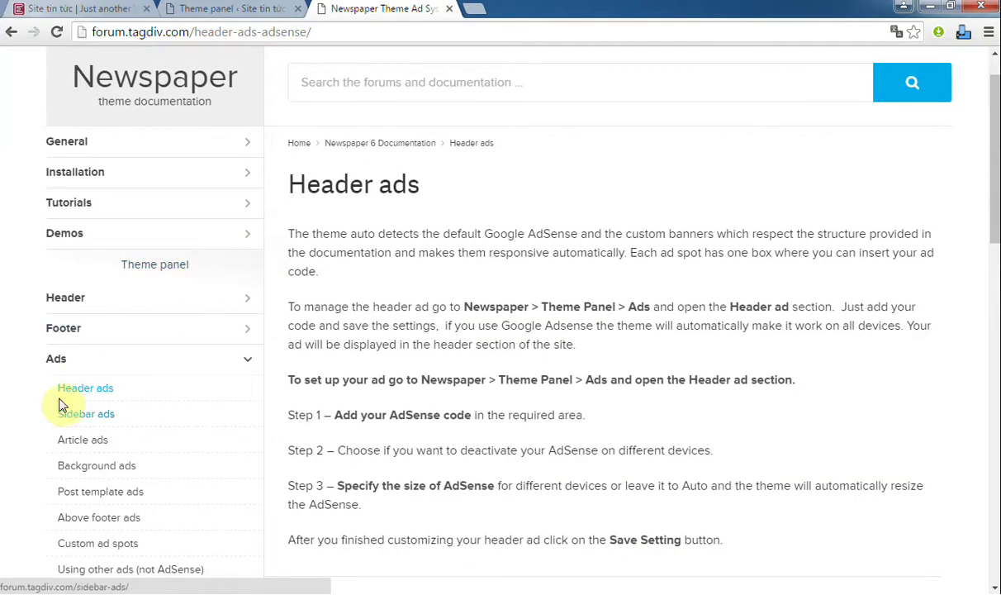
scroll(630, 289, "down", 13)
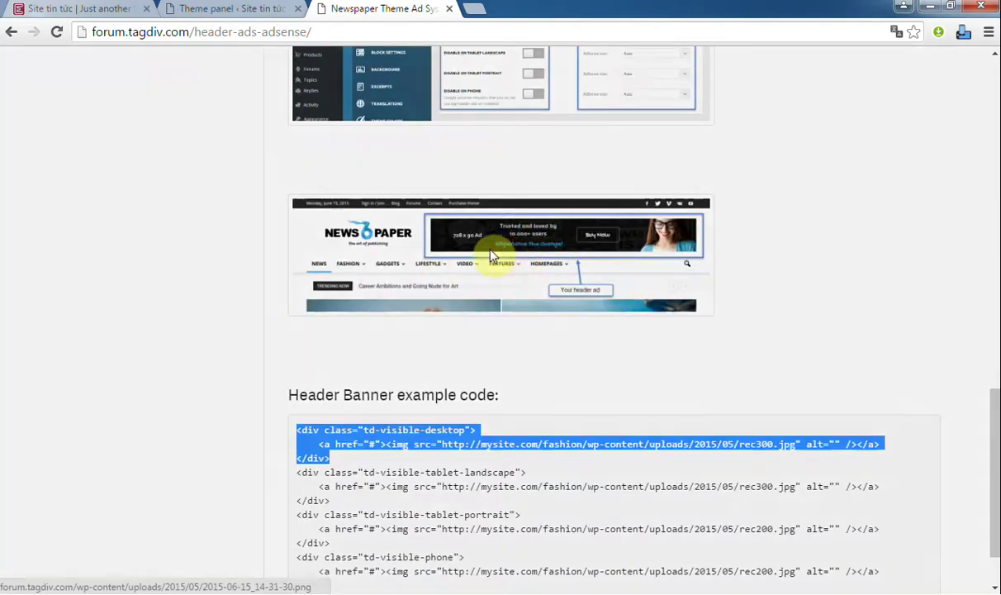
left_click(491, 255)
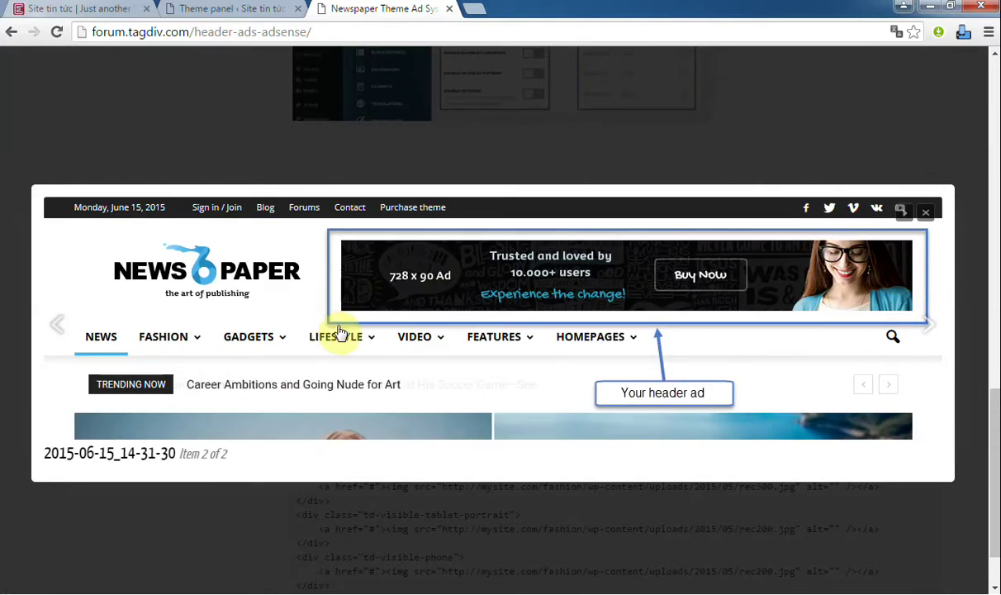
left_click(522, 142)
left_click(82, 9)
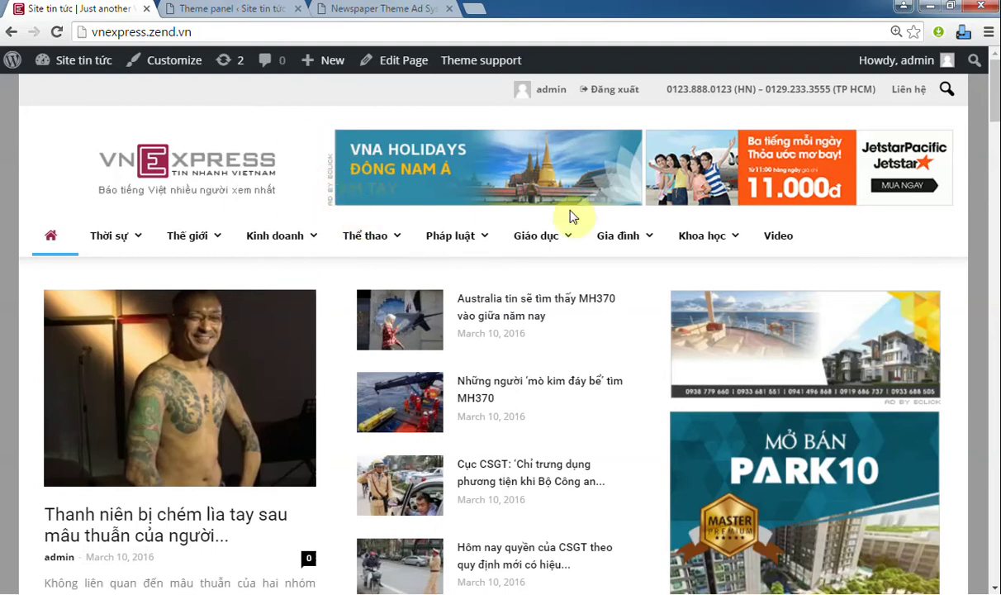
left_click(426, 151)
Step: Collapse the Header ad section in the theme panel and open the Sidebar ad section to review its ad code
left_click(198, 10)
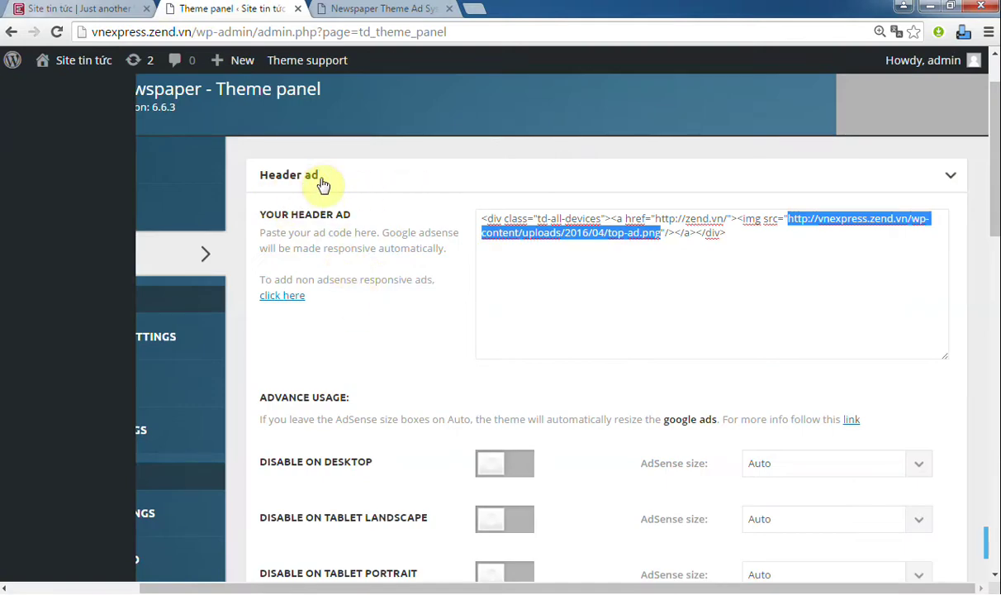
left_click(459, 192)
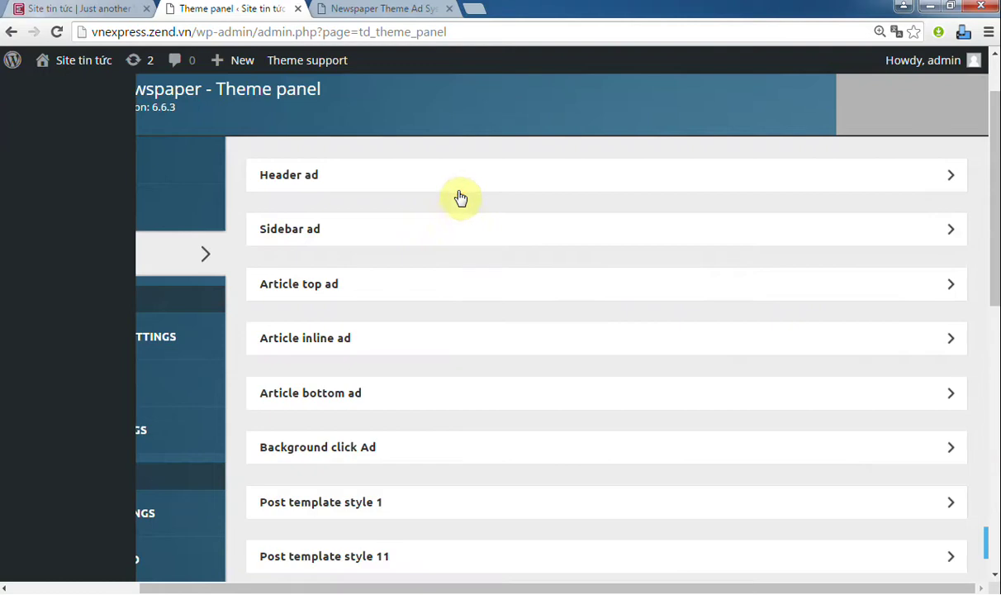
left_click(442, 230)
scroll(486, 236, "down", 1)
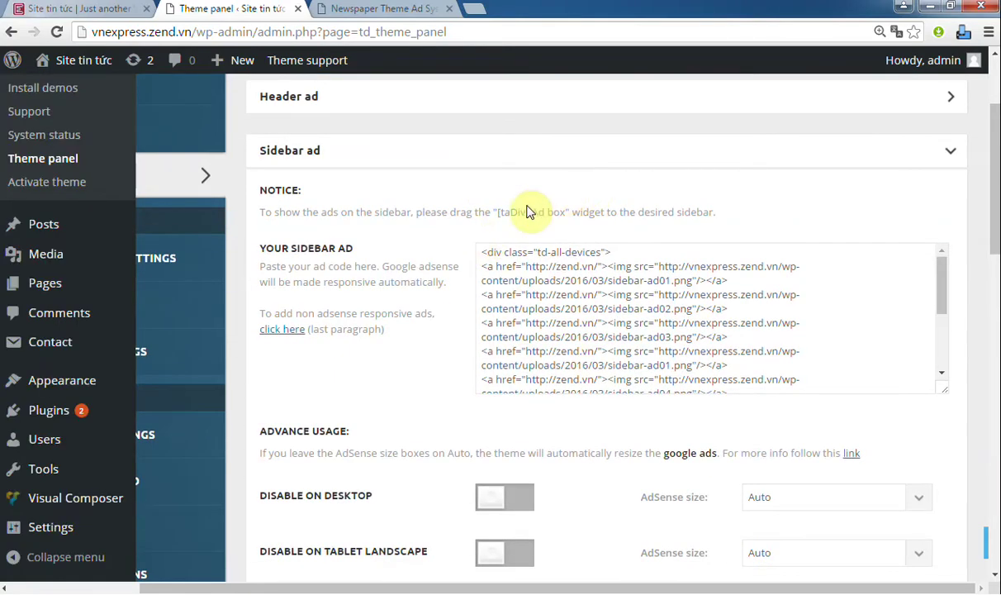
left_click(670, 320)
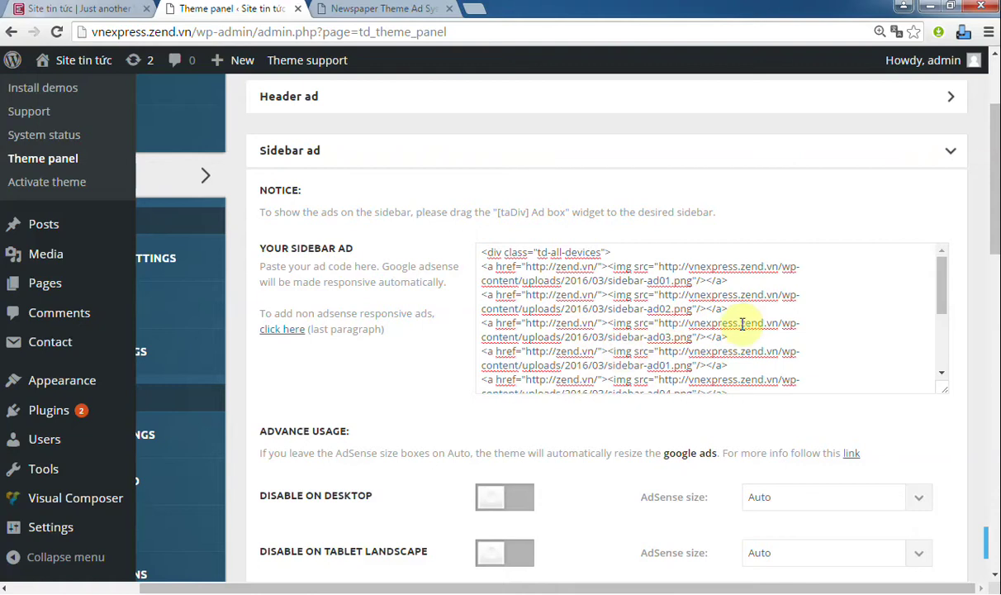
left_click(862, 271)
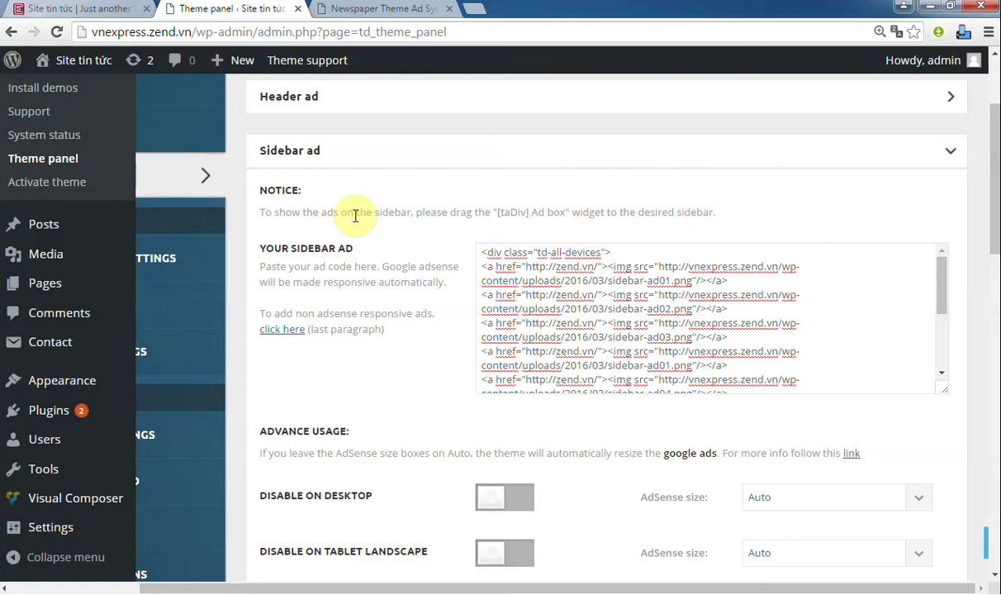
Step: Open the site's home page for editing in a new tab and bring its Visual Composer layout into view
left_click(88, 16)
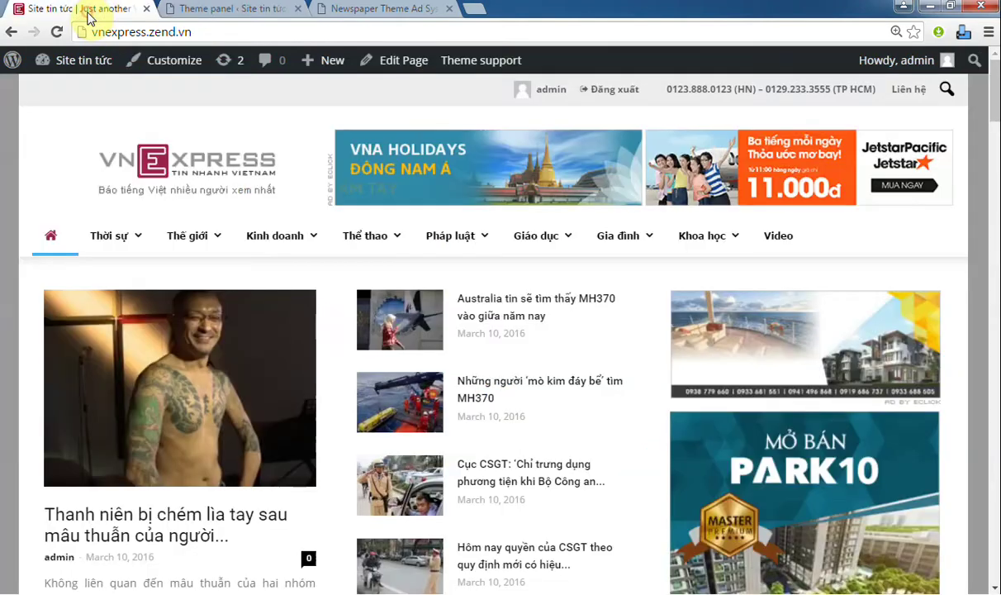
right_click(410, 76)
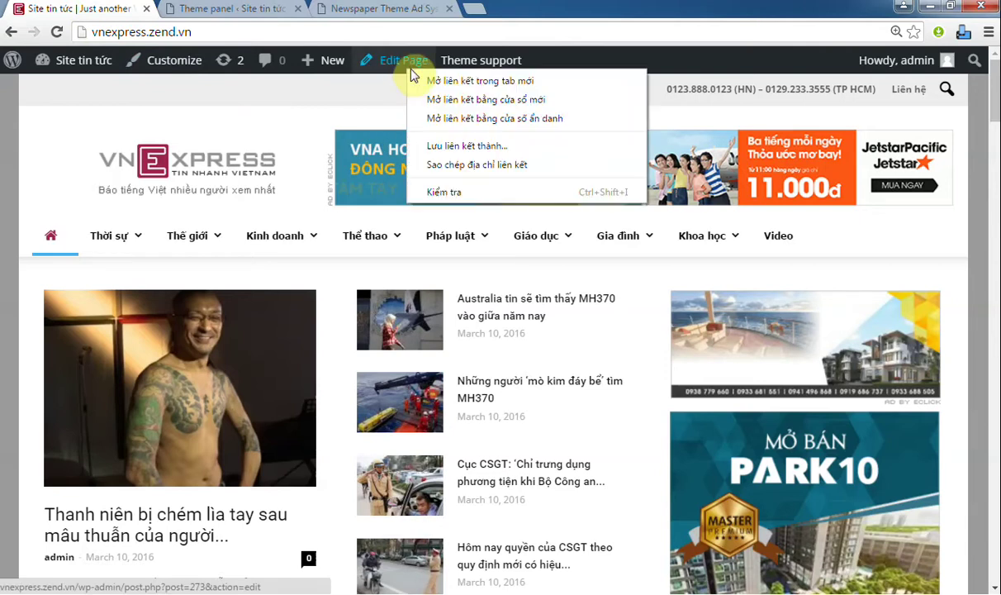
left_click(422, 81)
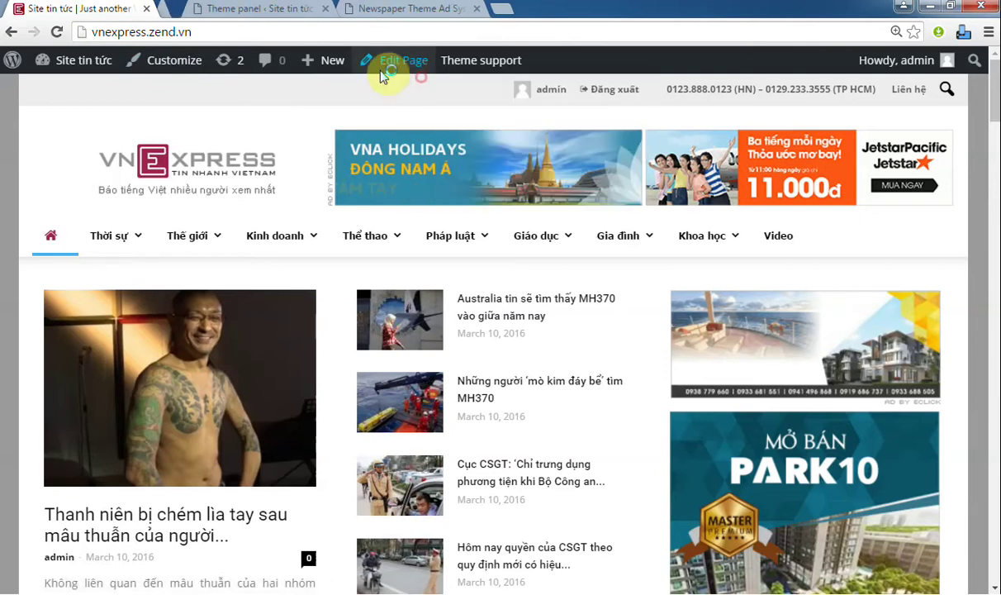
left_click(225, 7)
scroll(536, 174, "down", 3)
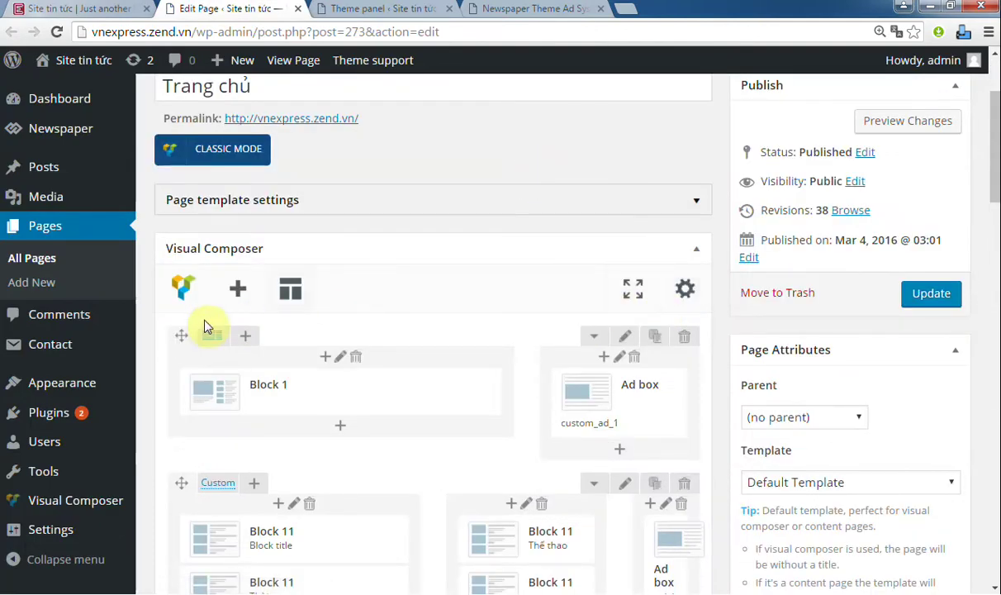
Step: Set the Ad box beside Block 1 to use the sidebar adspot, save its settings and update the page
mouse_move(616, 401)
left_mouse_down()
mouse_move(632, 407)
mouse_move(599, 364)
mouse_move(625, 397)
left_mouse_up()
left_click(625, 403)
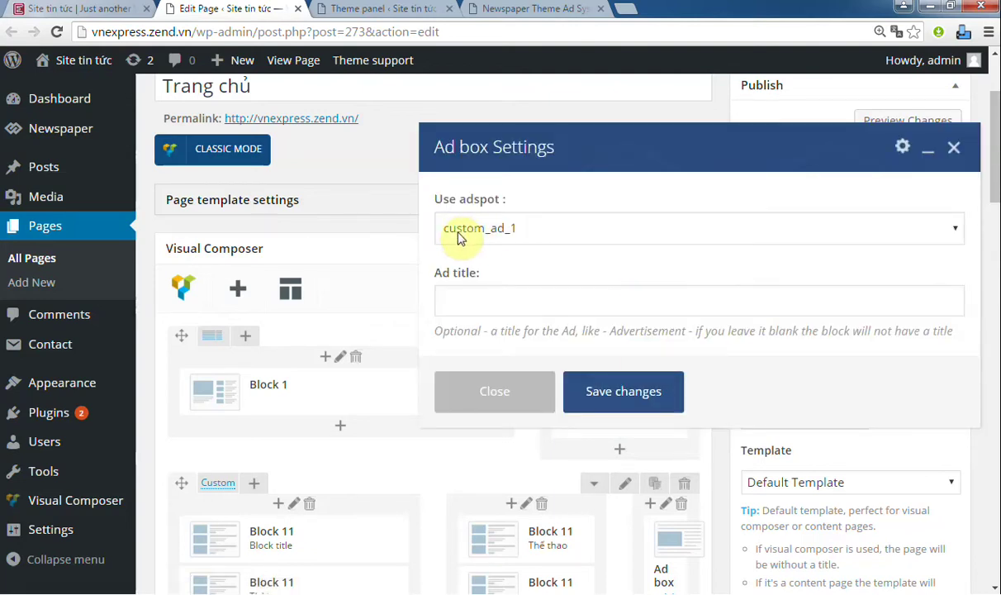
left_click(537, 238)
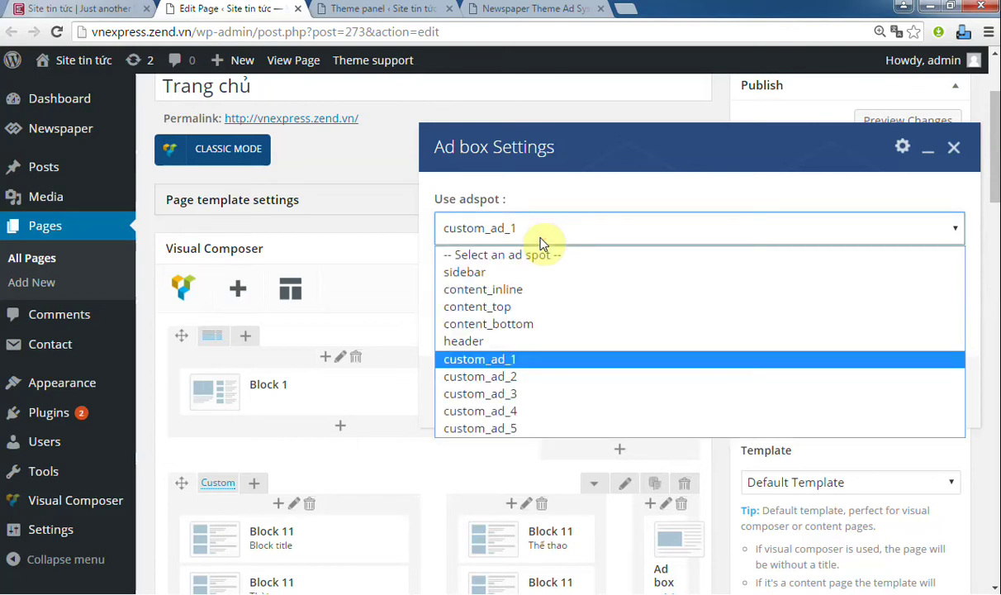
left_click(520, 274)
left_click(626, 390)
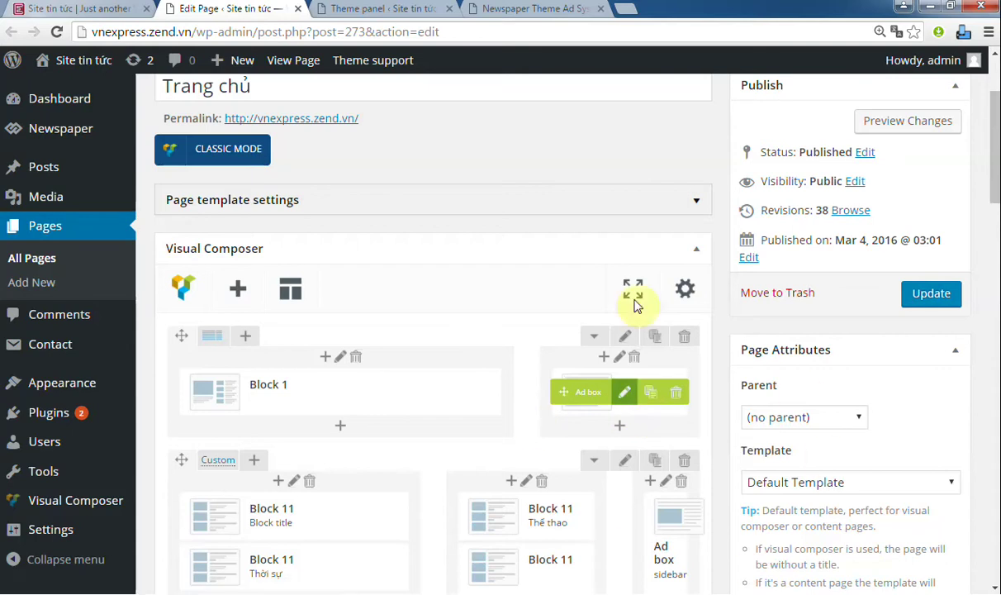
left_click(903, 299)
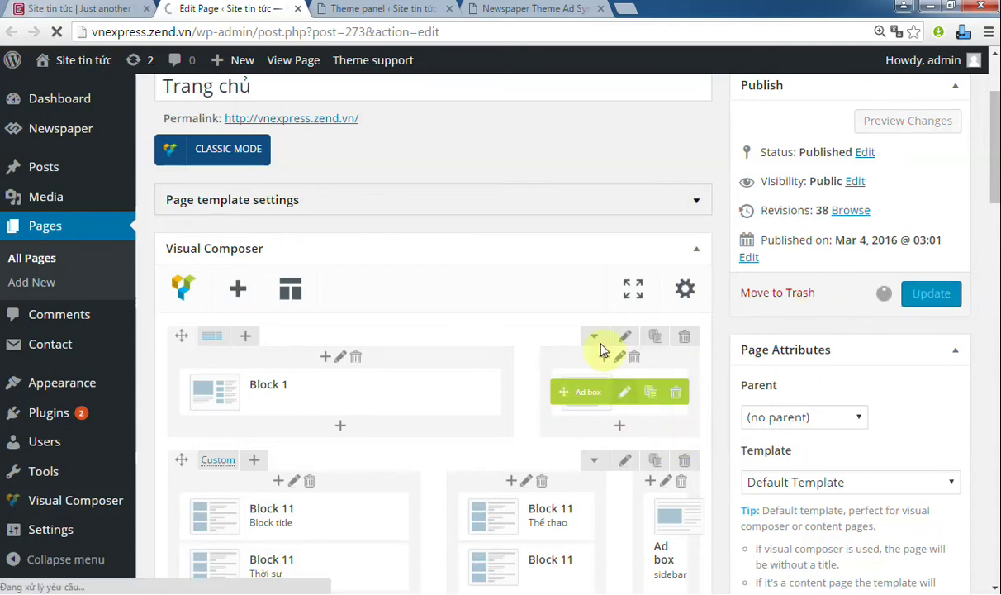
Step: Review the full Sidebar ad code in the theme panel, and reload the home page to inspect its sidebar ads
left_click(399, 10)
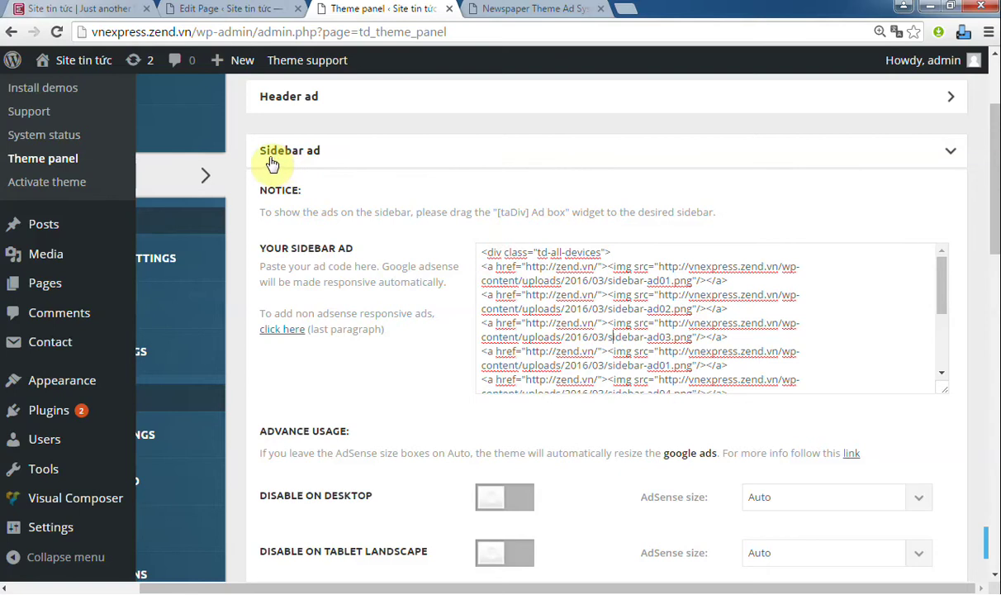
left_click_drag(486, 256, 909, 395)
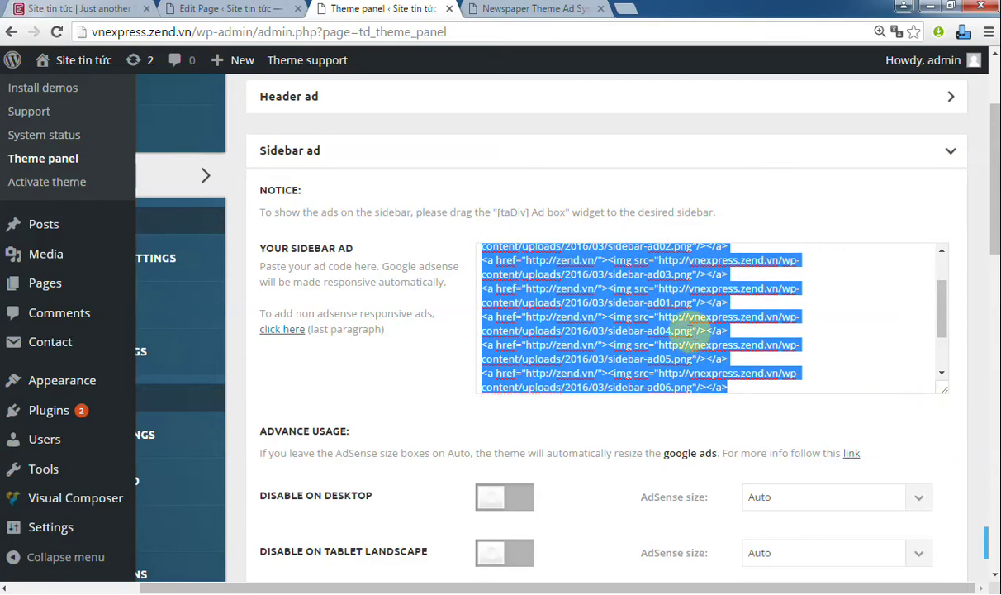
left_click(89, 10)
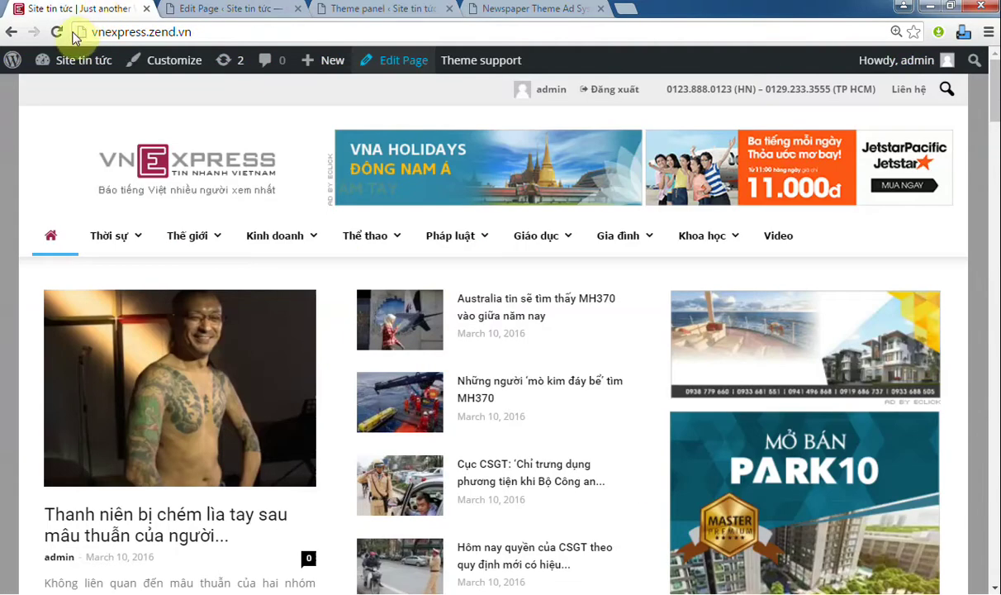
scroll(335, 152, "down", 1)
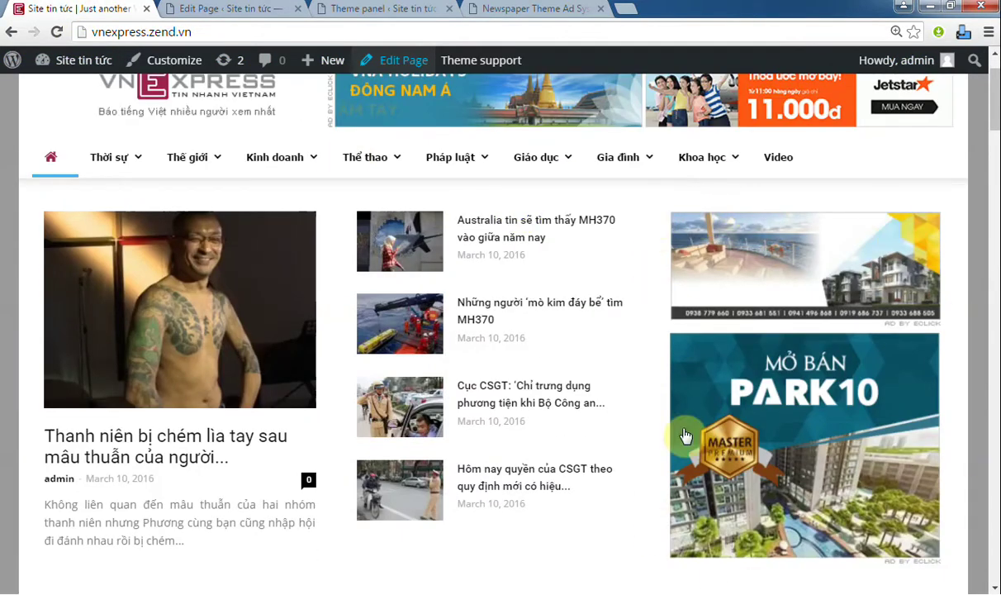
left_click(57, 32)
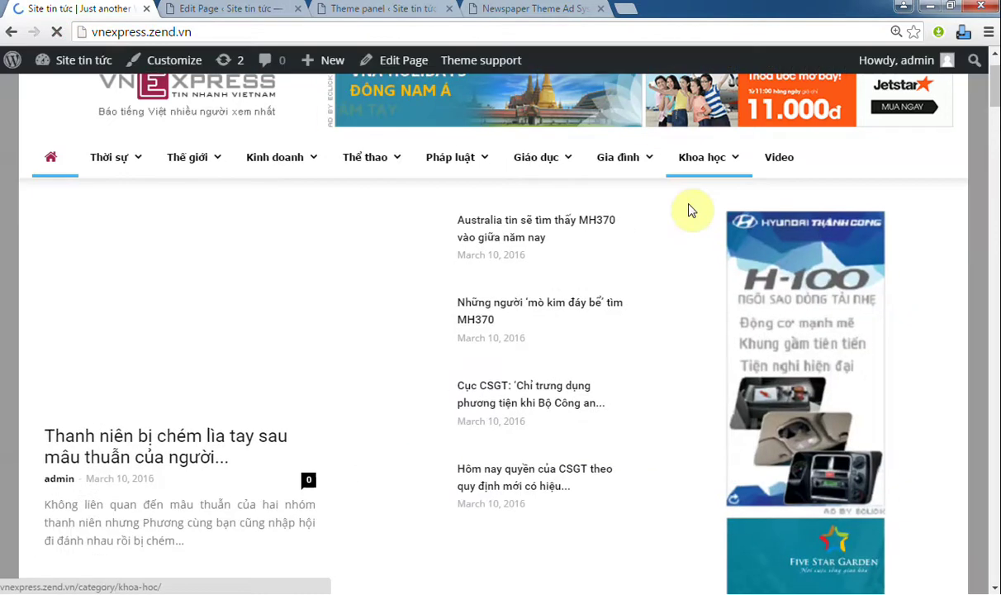
scroll(698, 215, "down", 8)
scroll(699, 215, "up", 5)
scroll(698, 215, "up", 4)
Step: Set the Ad box beside Block 1 on the Trang chủ page to use the custom_ad_1 adspot and update the page
left_click(223, 12)
scroll(633, 188, "down", 3)
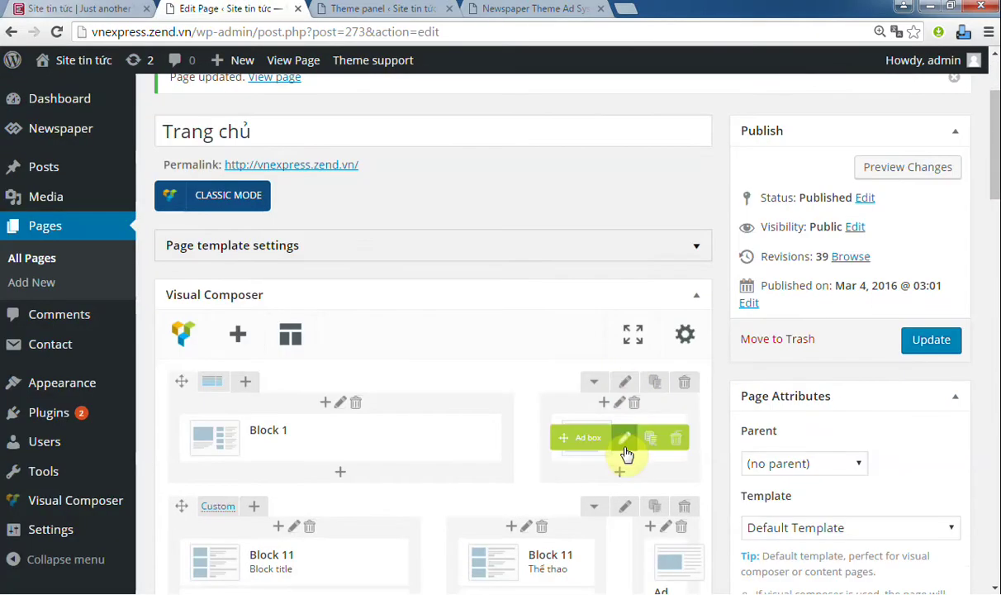
left_click(625, 438)
left_click(565, 223)
left_click(557, 358)
left_click(611, 390)
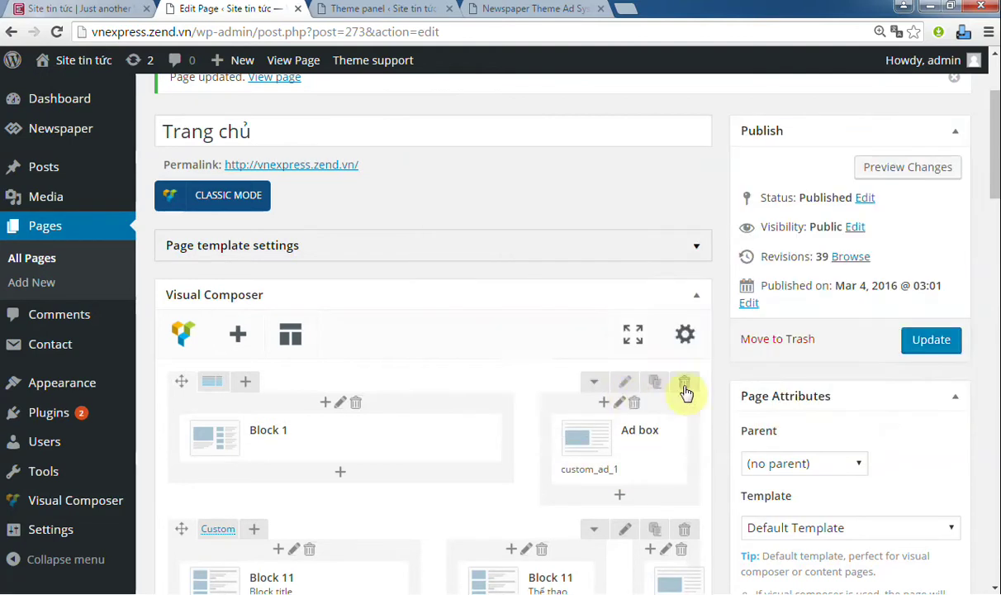
left_click(924, 338)
Step: Reload the home page to check the ads beside the top articles, and return to the theme panel's ad settings
left_click(79, 10)
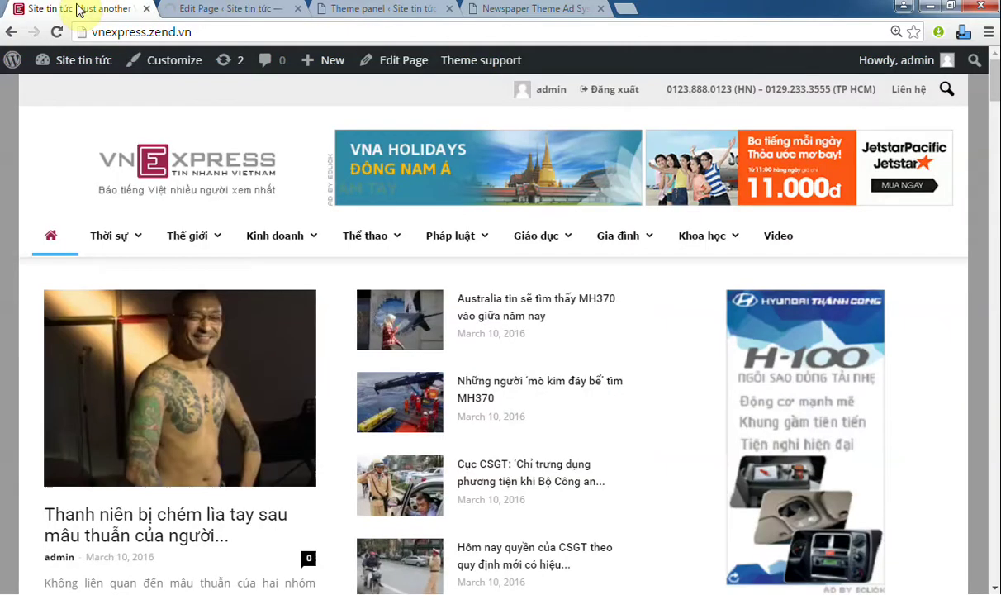
left_click(58, 31)
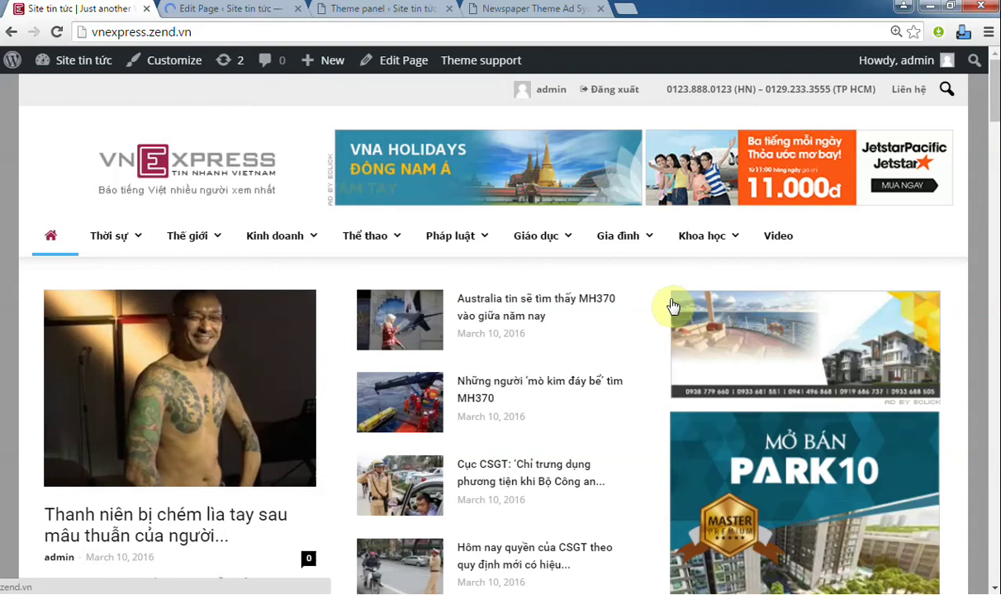
left_click(347, 10)
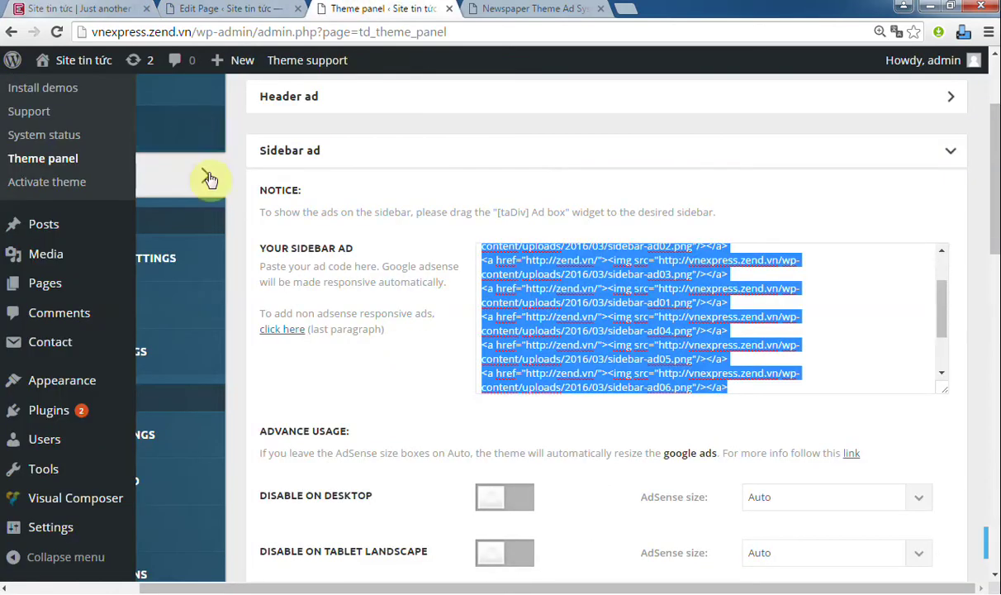
Step: Copy the Header ad code containing top-ad.png into the Article top ad code in the theme panel
left_click(386, 158)
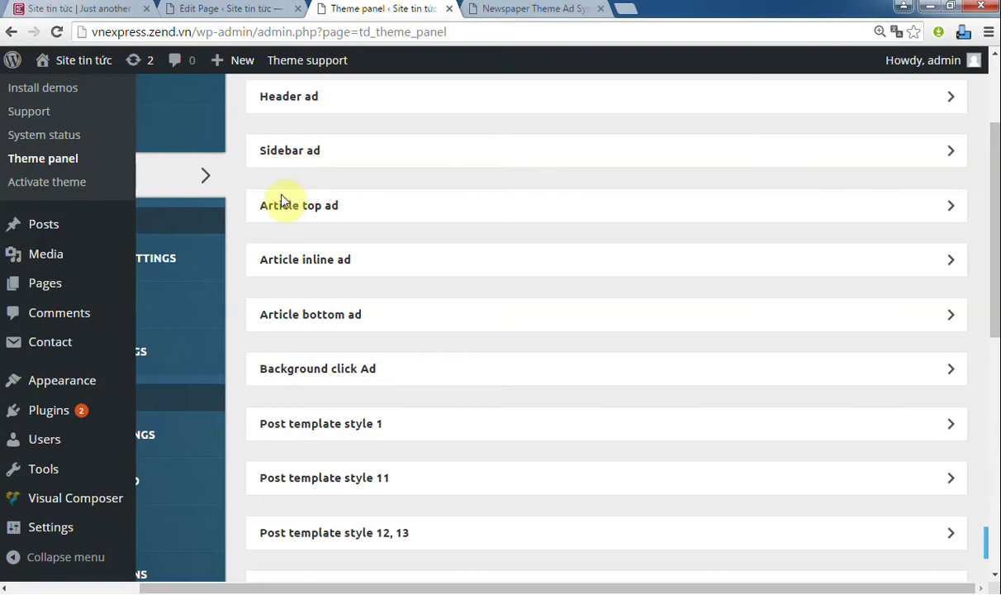
left_click(364, 213)
left_click(514, 264)
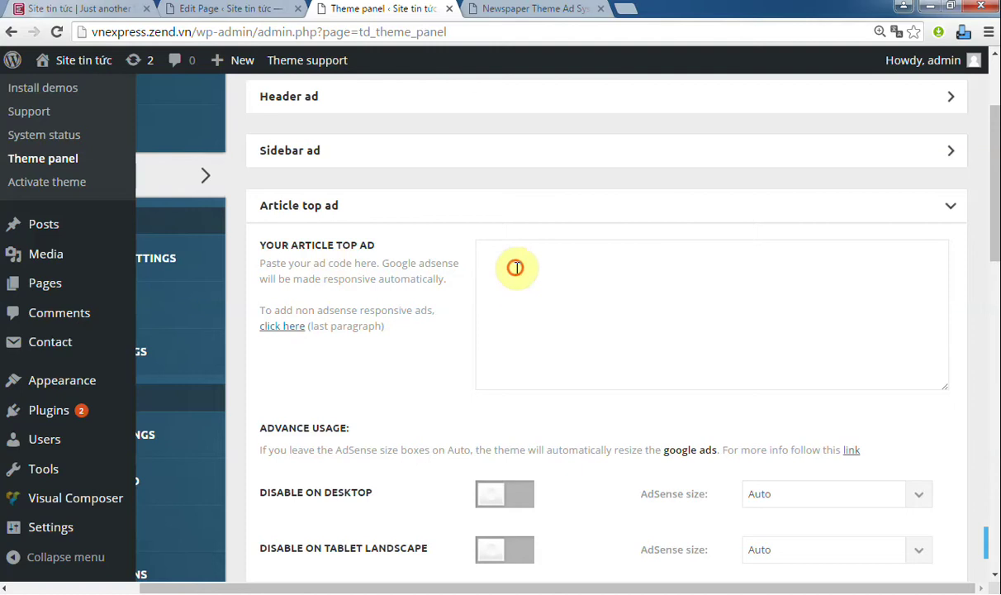
left_click(463, 114)
left_click(519, 163)
key("ctrl+a")
key("ctrl+c")
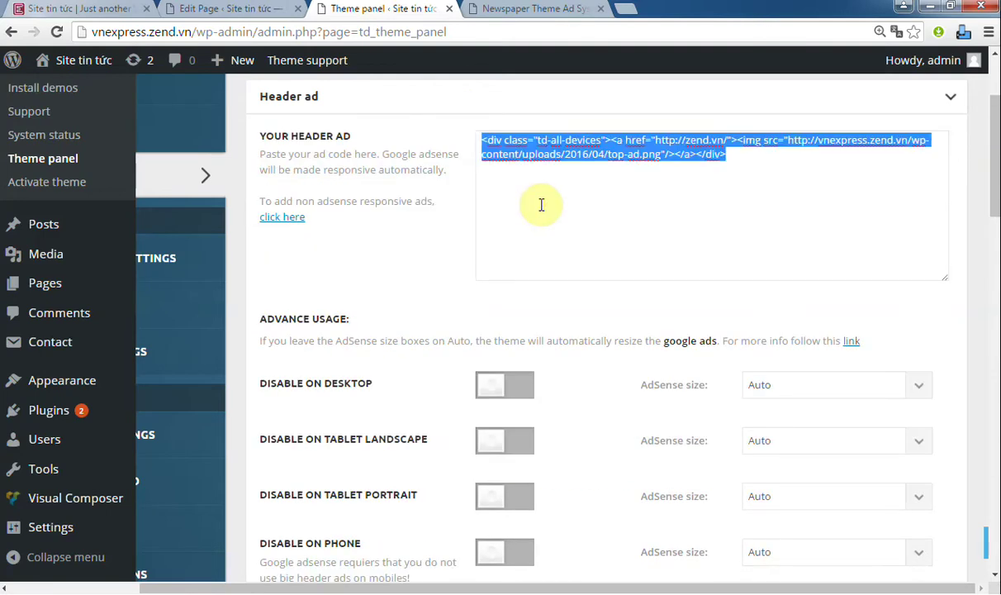
left_click(503, 94)
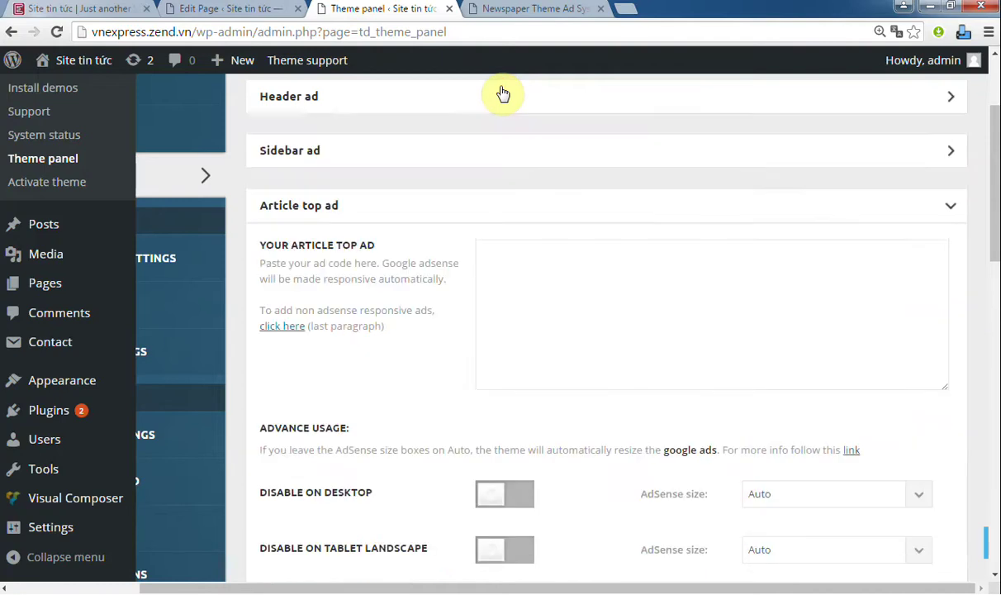
left_click(545, 283)
key("ctrl+v")
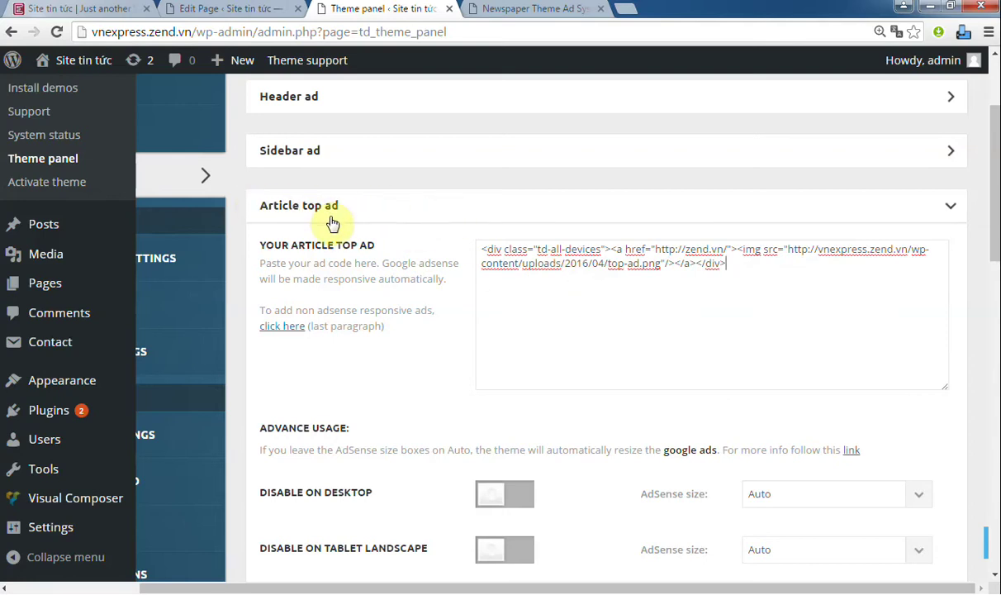
Step: Open the lead article from the home page and examine the area around its title and opening text
left_click(49, 8)
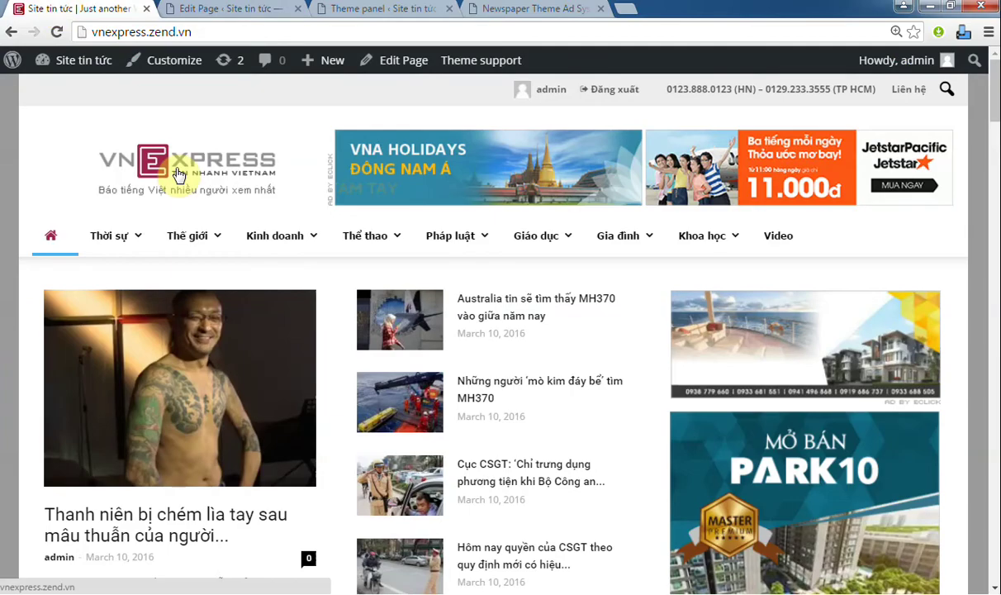
left_click(194, 512)
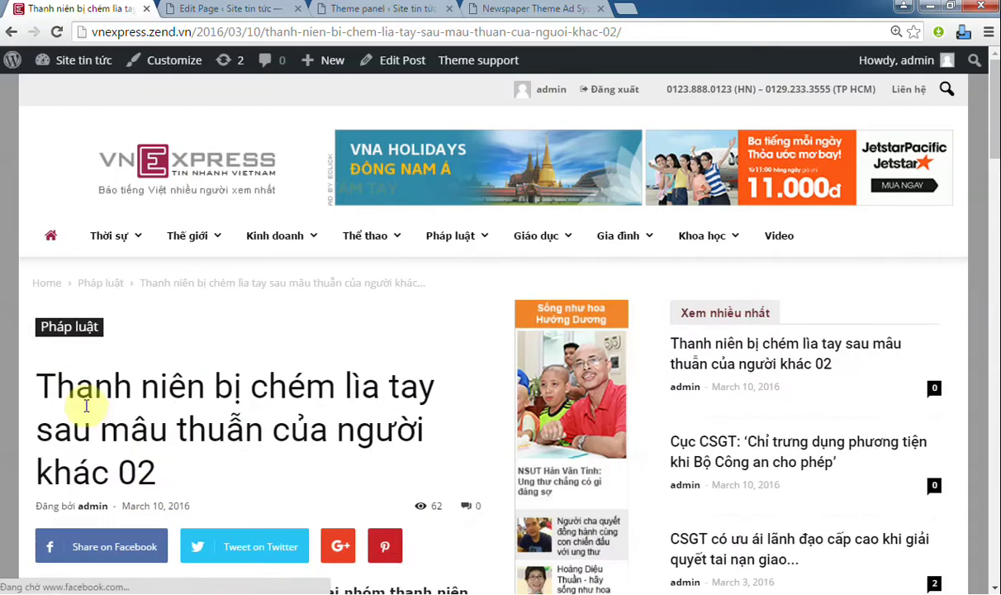
left_click_drag(75, 385, 334, 423)
scroll(330, 423, "down", 3)
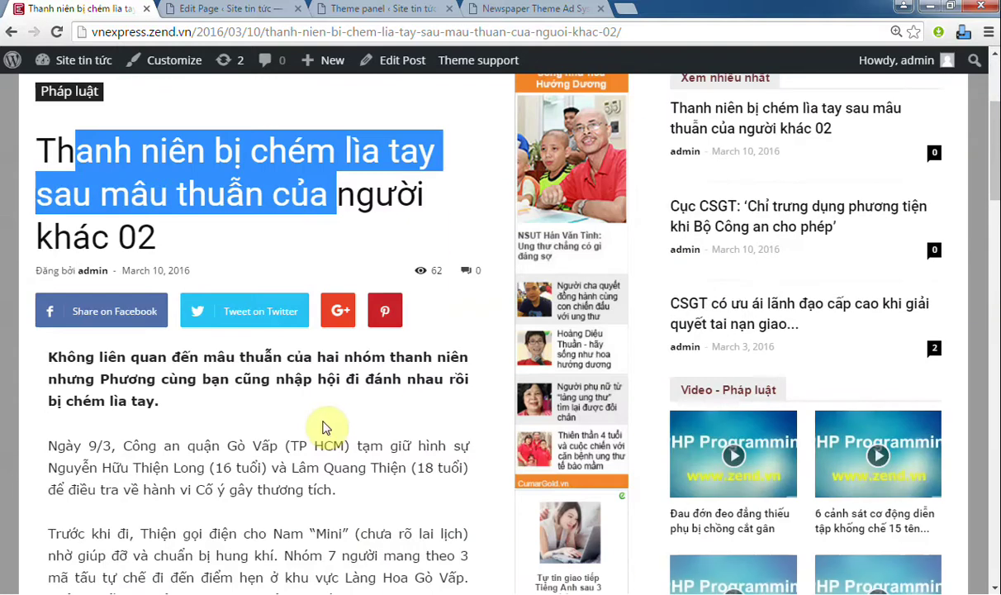
Step: Close the Article top ad section, save the theme settings and reload the article page to check the ad above its text
left_click(381, 10)
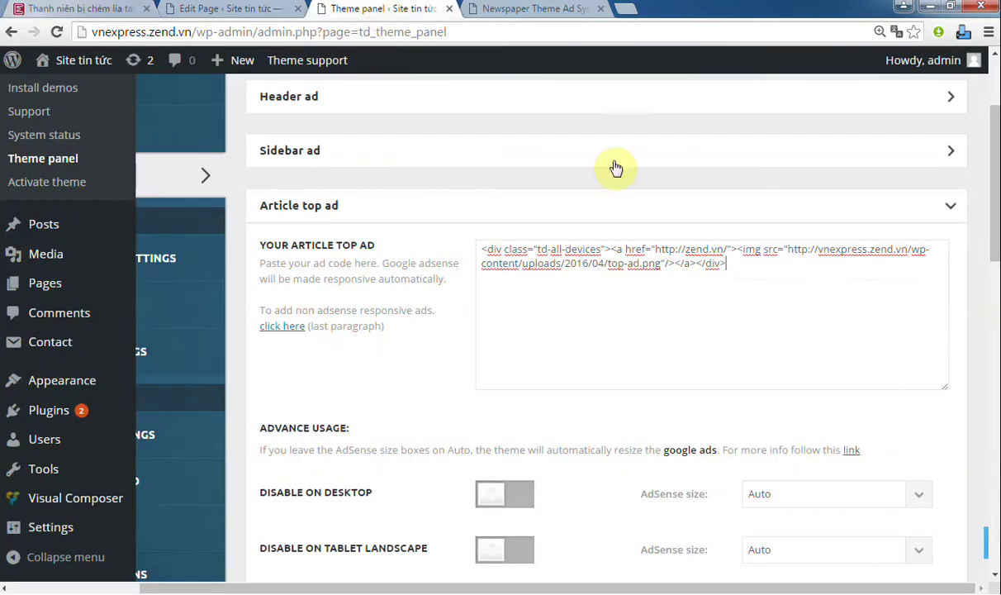
left_click(278, 213)
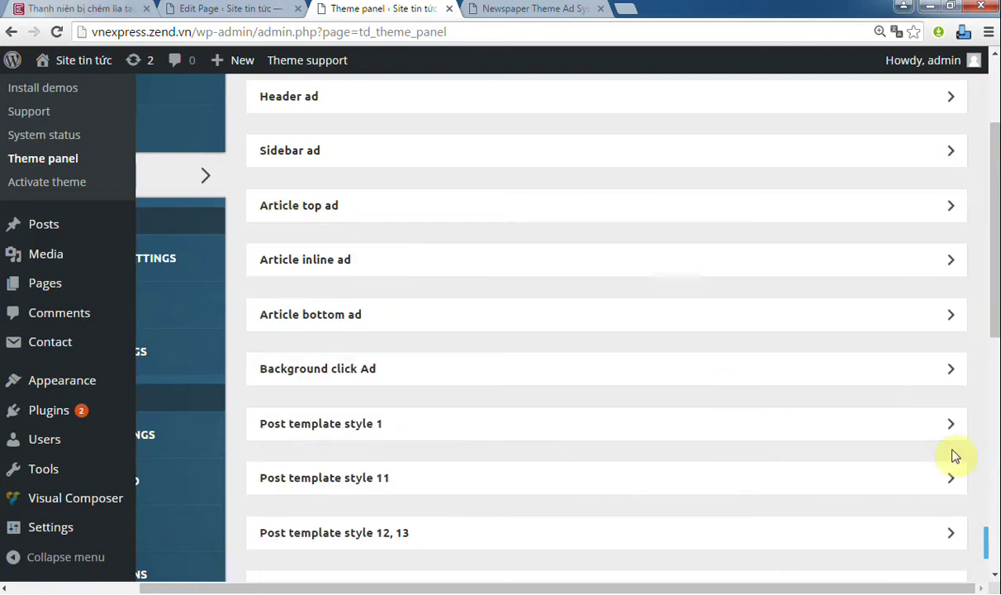
left_click(89, 10)
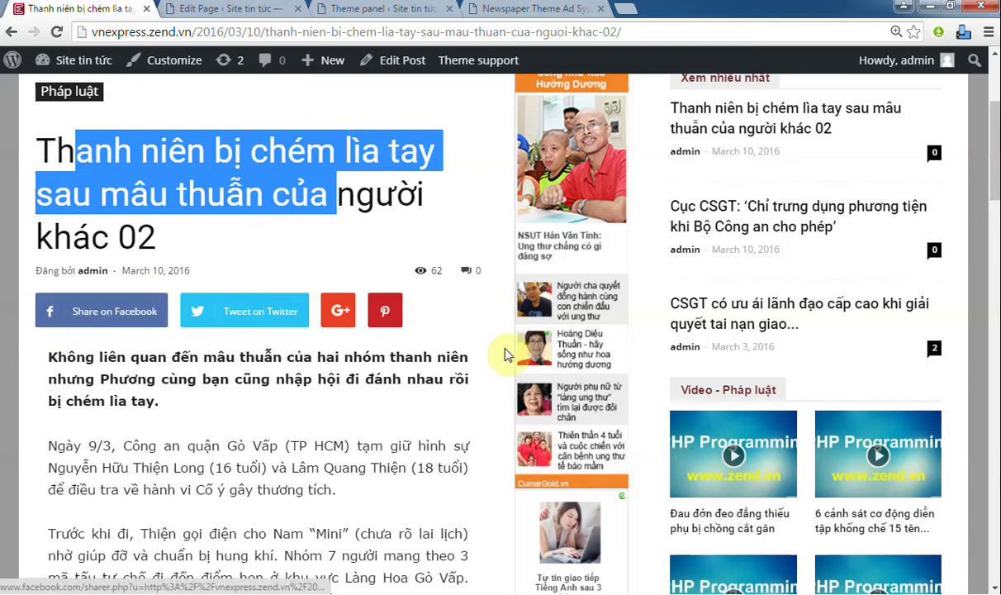
left_click(58, 33)
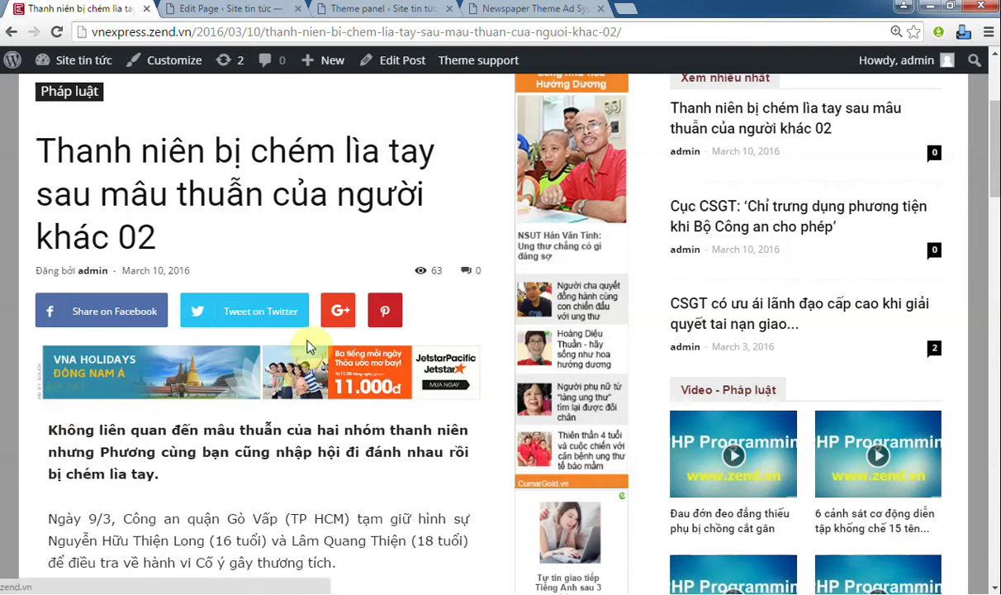
Step: Move the top-ad.png code from Article top ad to Article inline ad in the theme panel
left_click(409, 10)
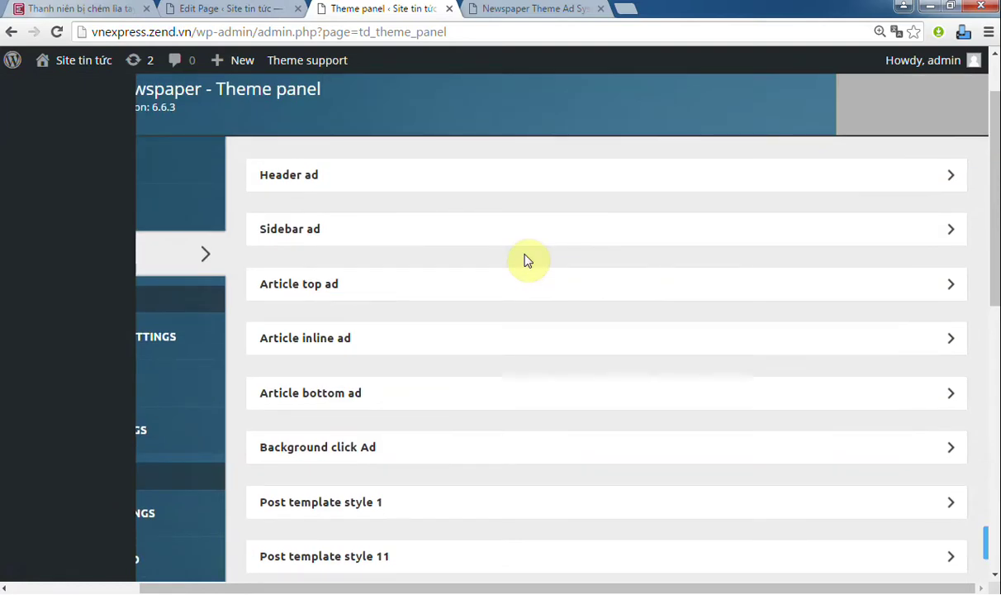
left_click(595, 285)
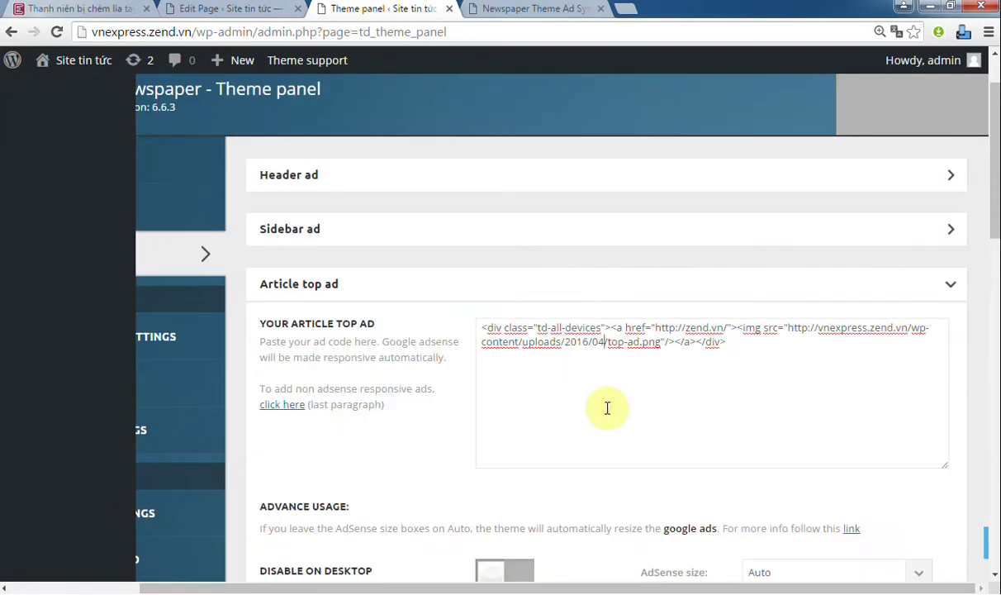
key("ctrl+a")
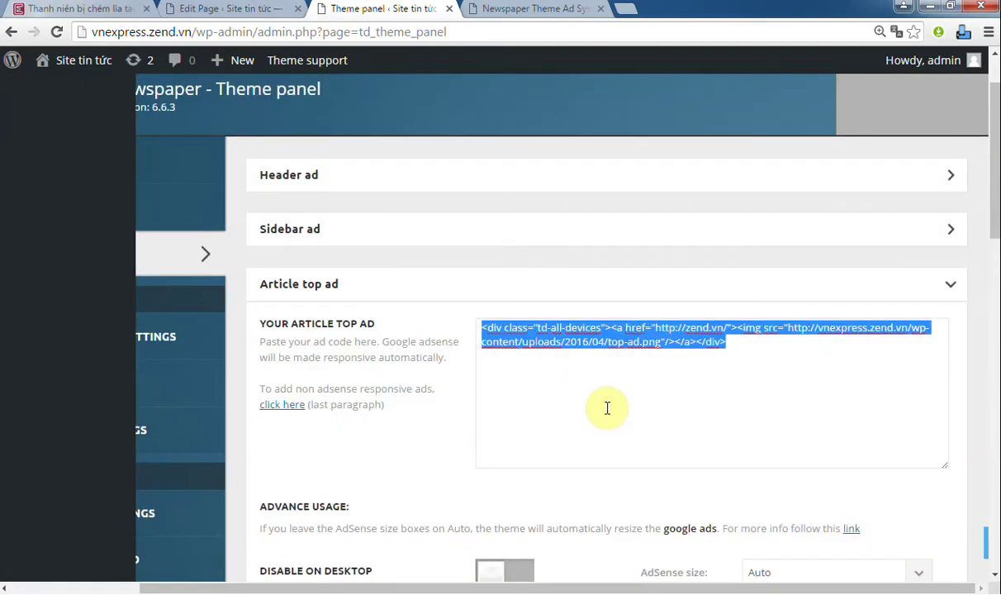
key("ctrl+x")
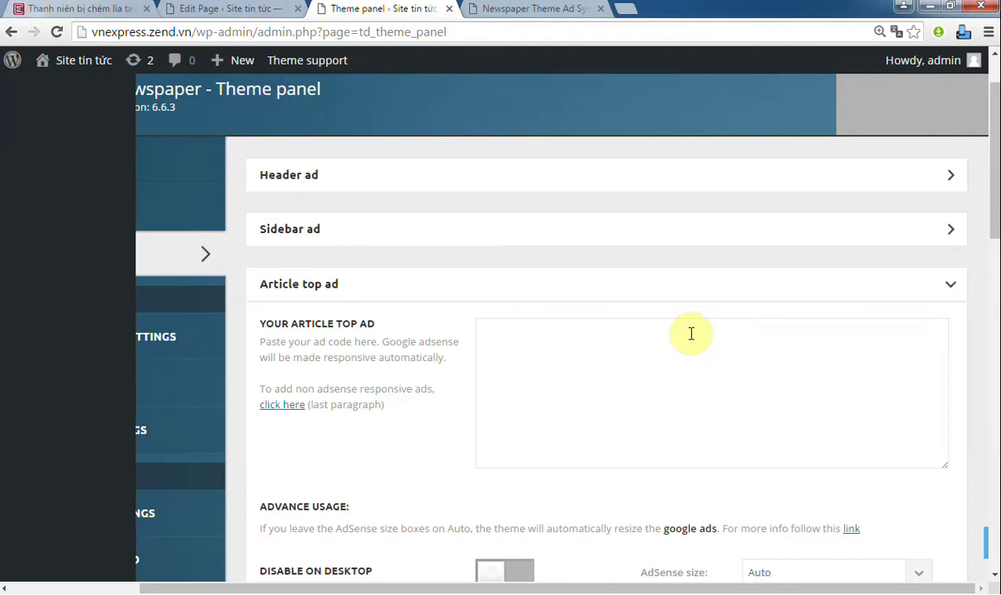
left_click(939, 289)
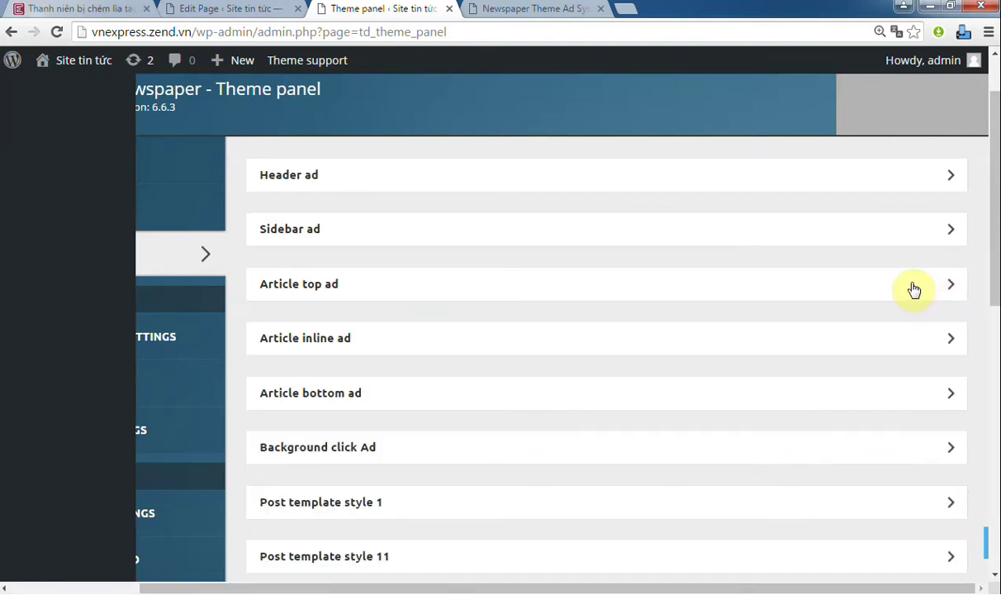
left_click(920, 342)
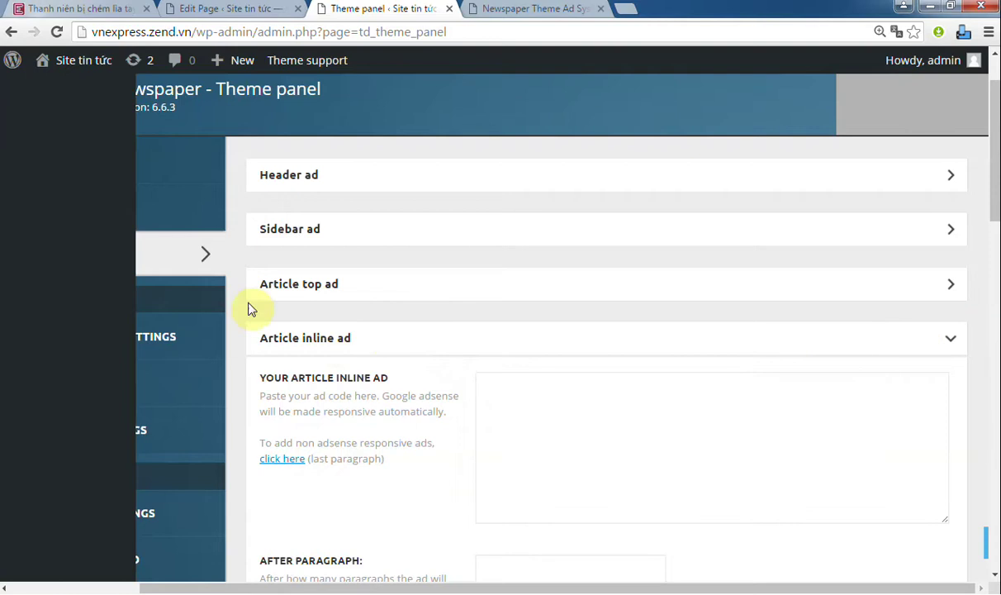
left_click(553, 386)
key("ctrl+v")
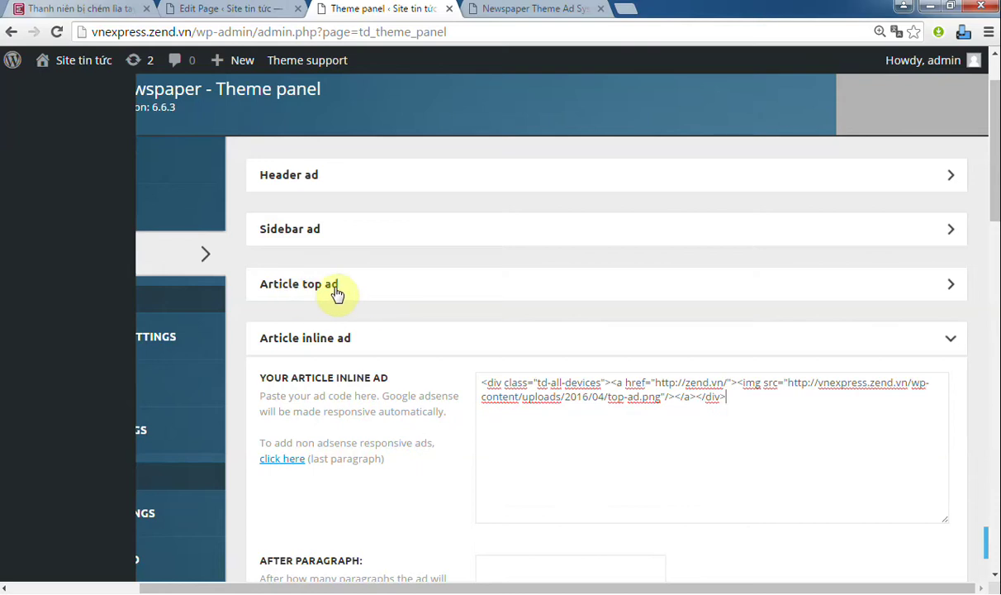
Step: Save the Article inline ad settings and reload the article page to check the ad within the content
scroll(349, 292, "down", 2)
scroll(351, 291, "down", 1)
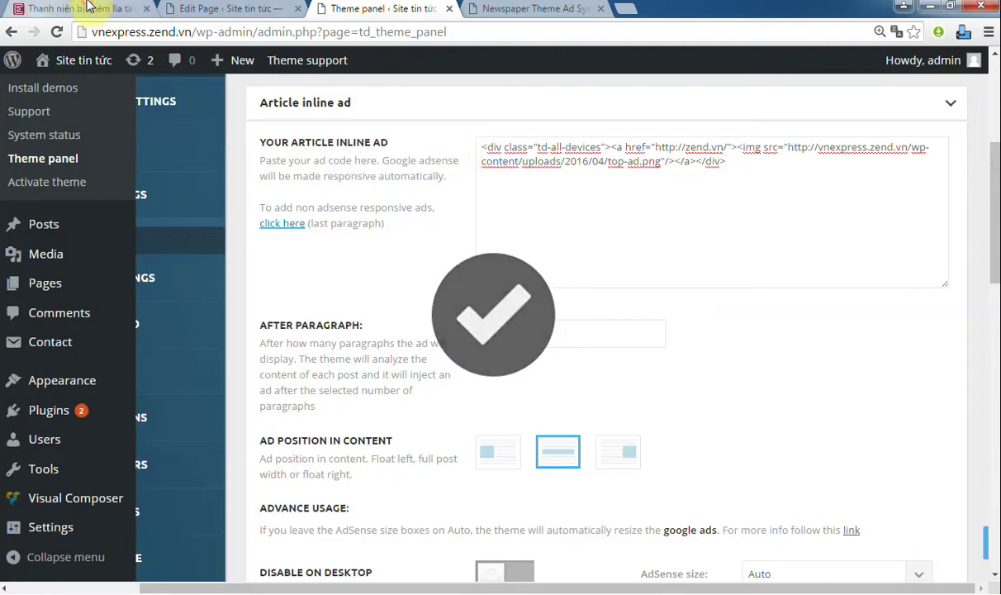
left_click(87, 10)
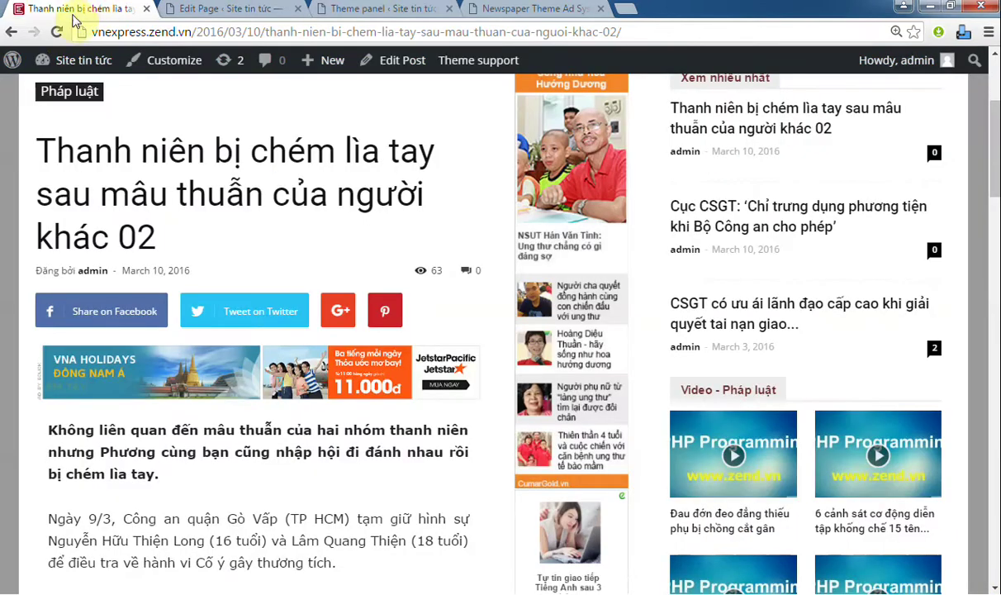
left_click(58, 33)
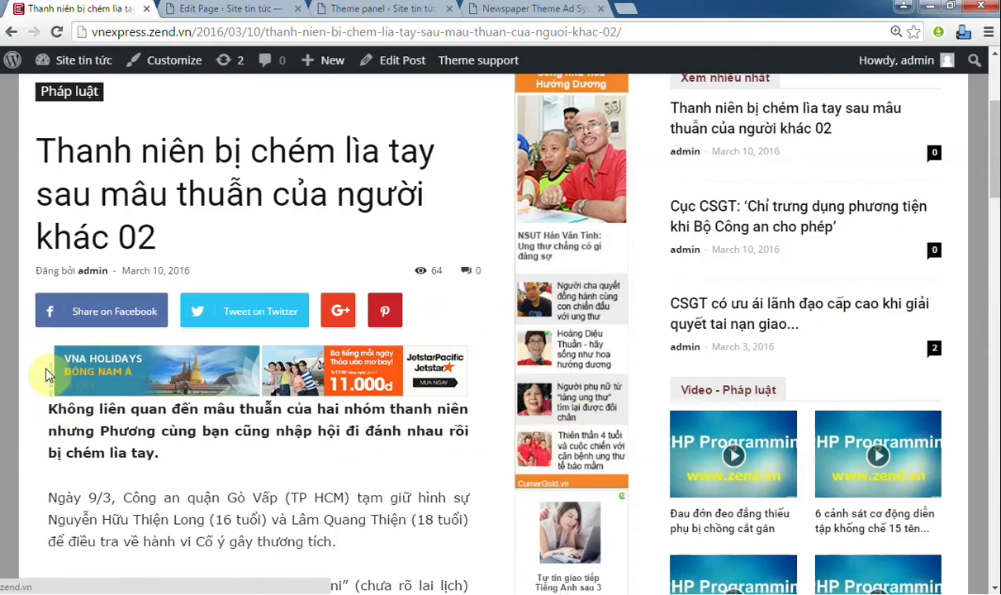
Step: Set the Article inline ad position to float right, save the settings and check the ad on the article page
left_click(347, 9)
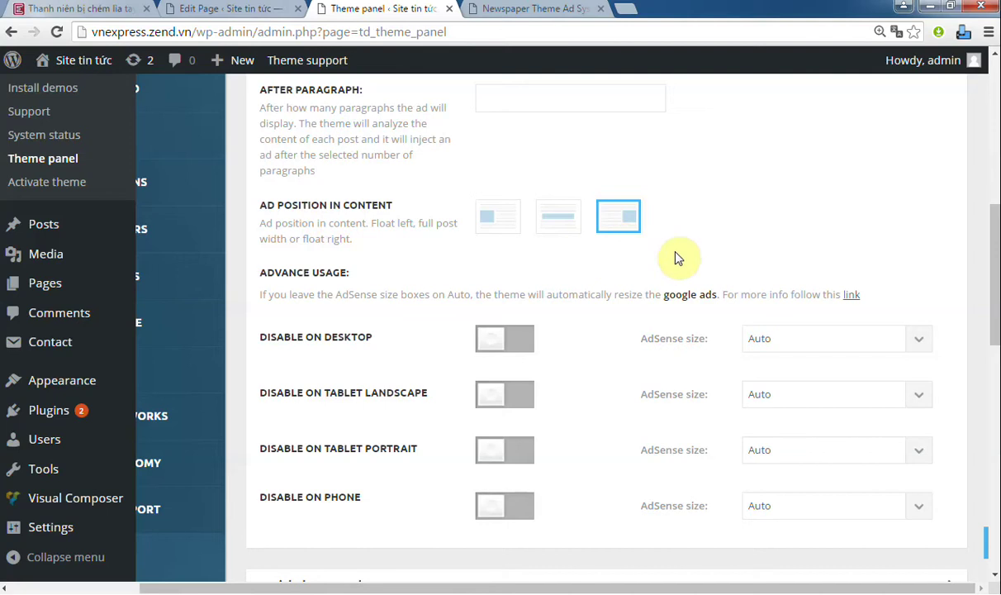
left_click(986, 542)
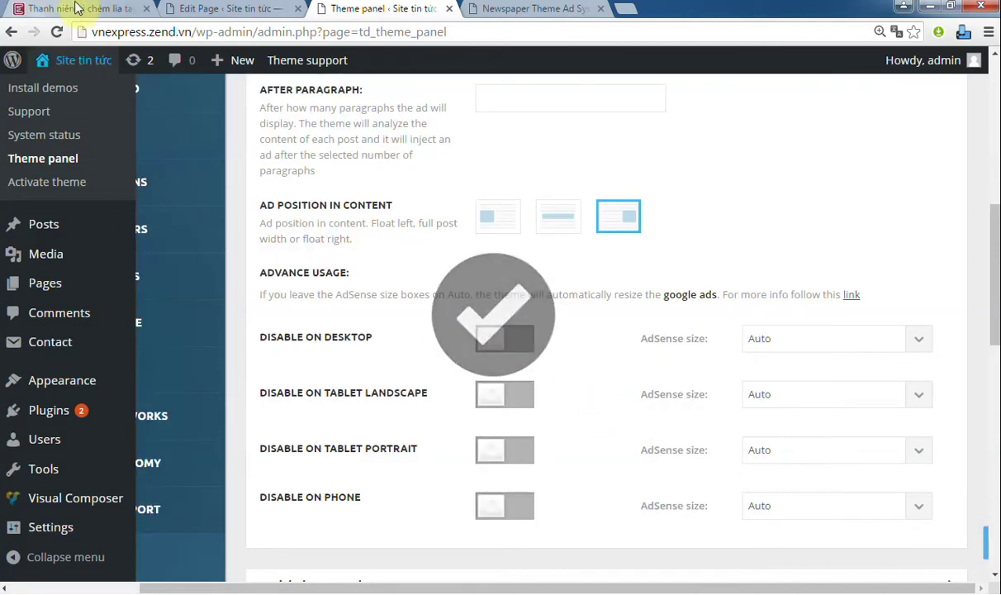
left_click(69, 17)
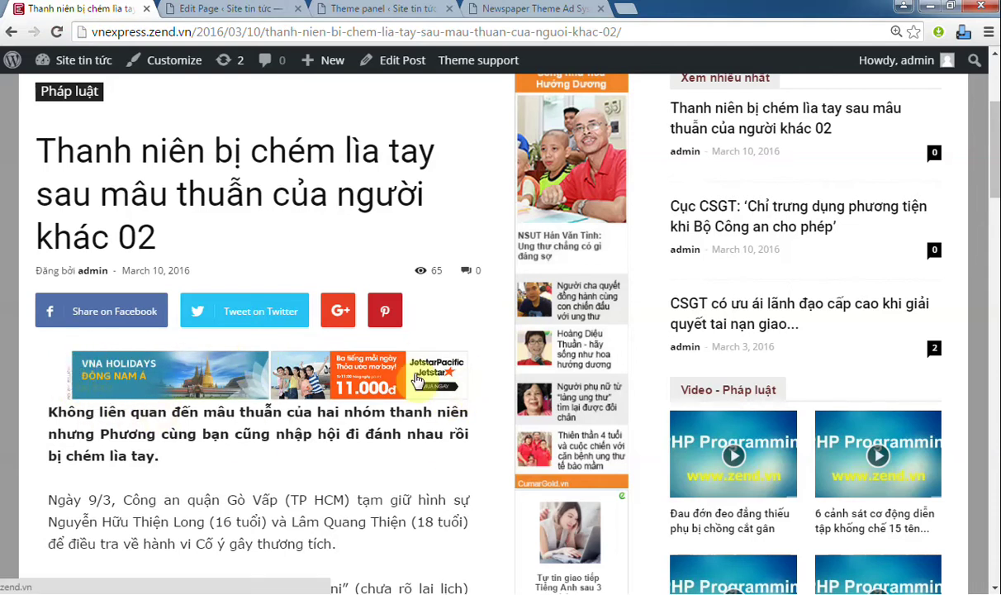
Step: Set the Article inline ad position to float left, save the settings and reload the article page to check it
left_click(363, 9)
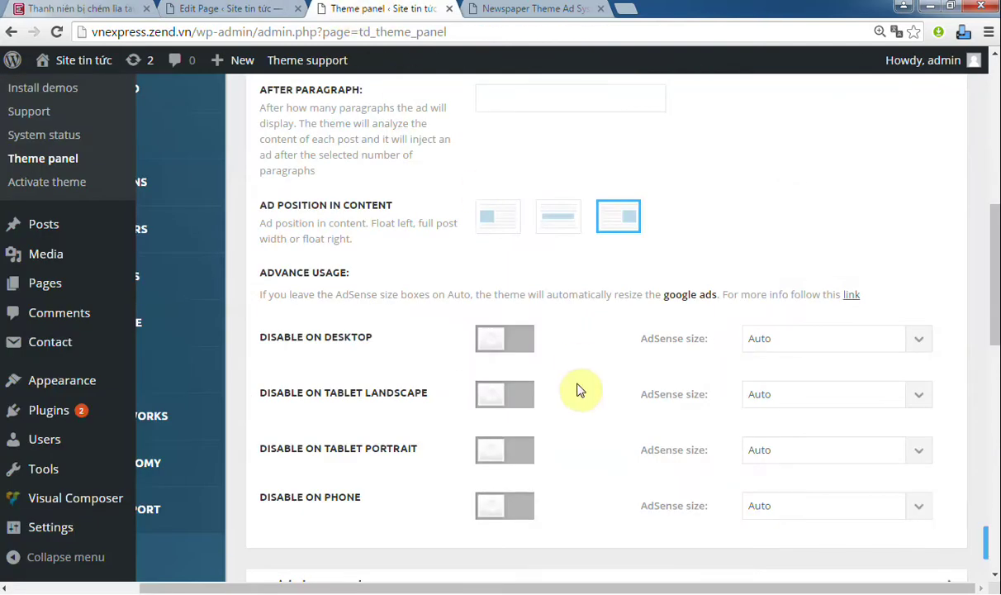
left_click(479, 222)
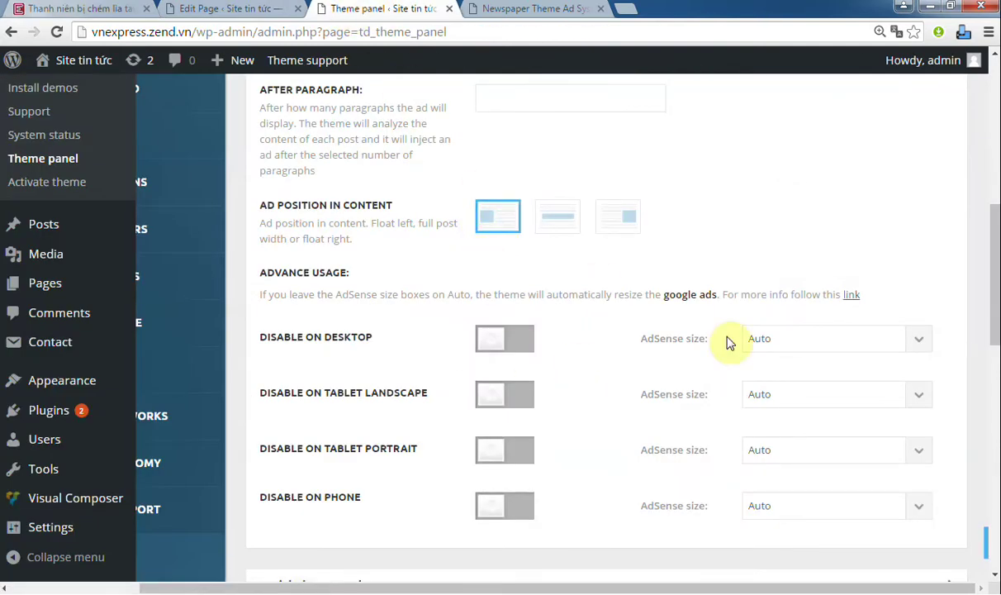
scroll(990, 557, "down", 6)
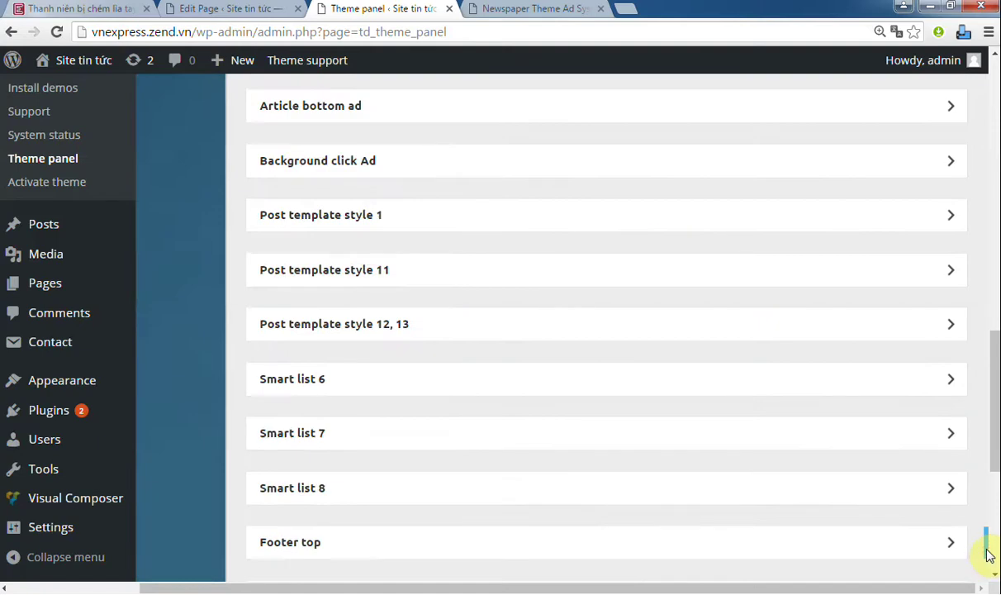
left_click(984, 548)
left_click(83, 10)
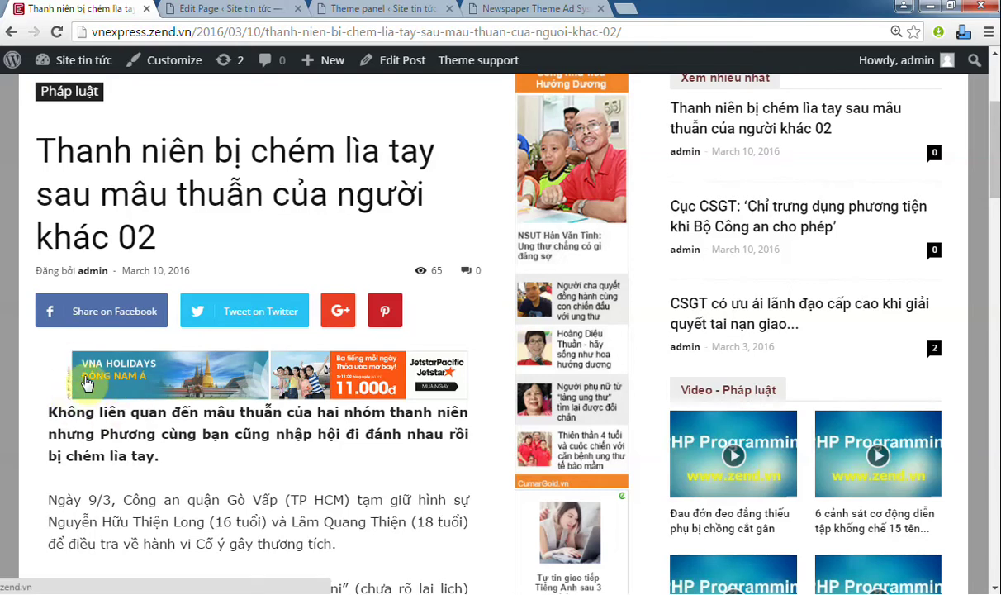
left_click(56, 32)
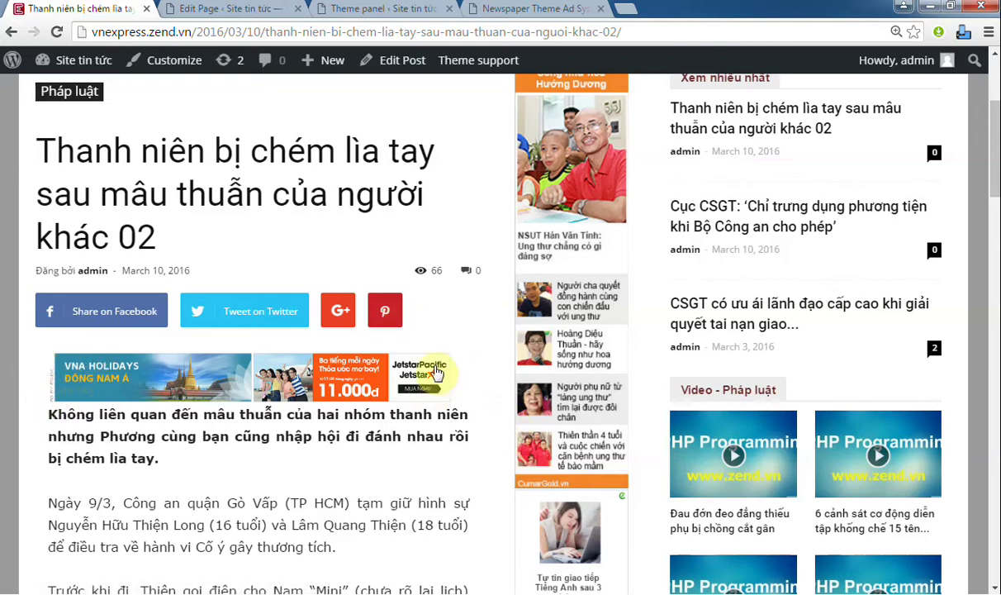
Step: Move the top-ad.png code from Article inline ad to Article bottom ad, save the settings and return to the article page
left_click(341, 10)
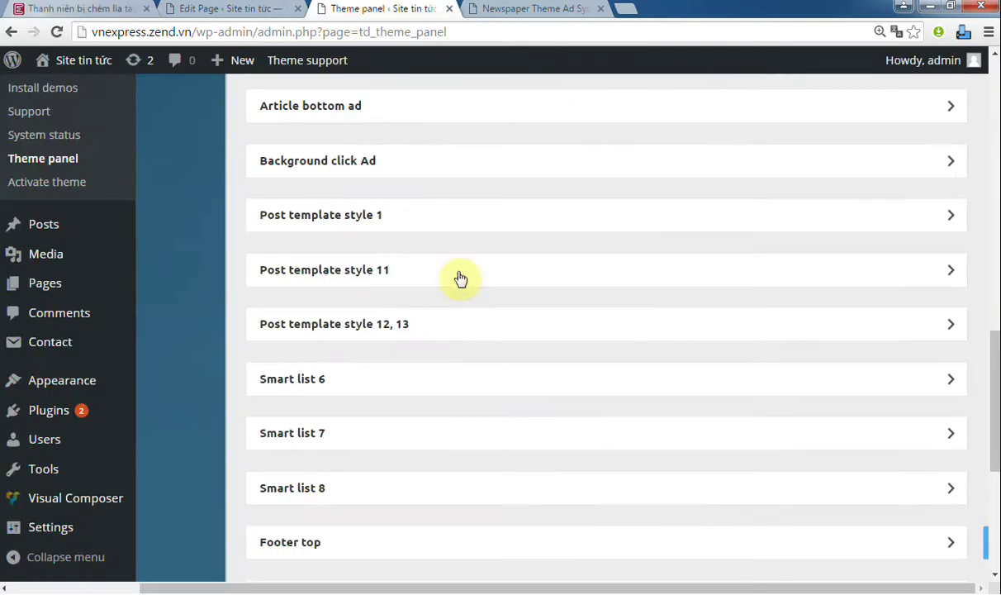
scroll(483, 336, "up", 8)
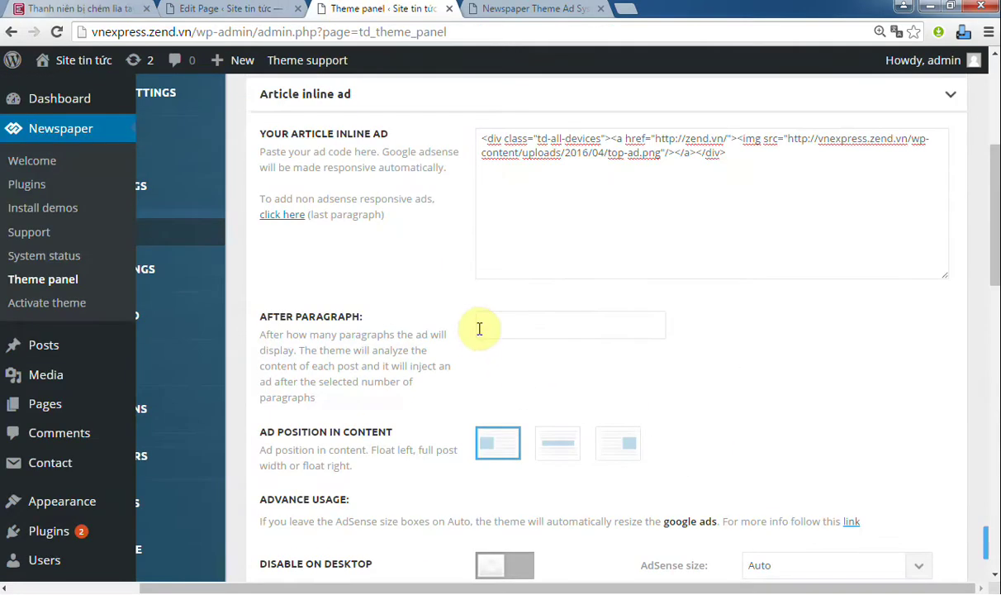
scroll(484, 326, "up", 1)
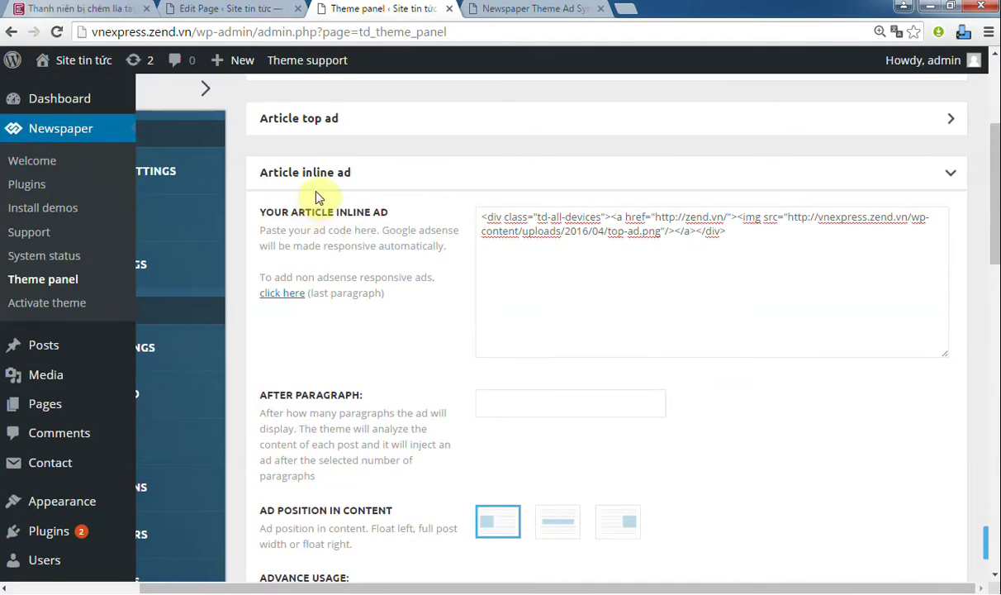
left_click(574, 285)
key("ctrl+a")
key("ctrl+x")
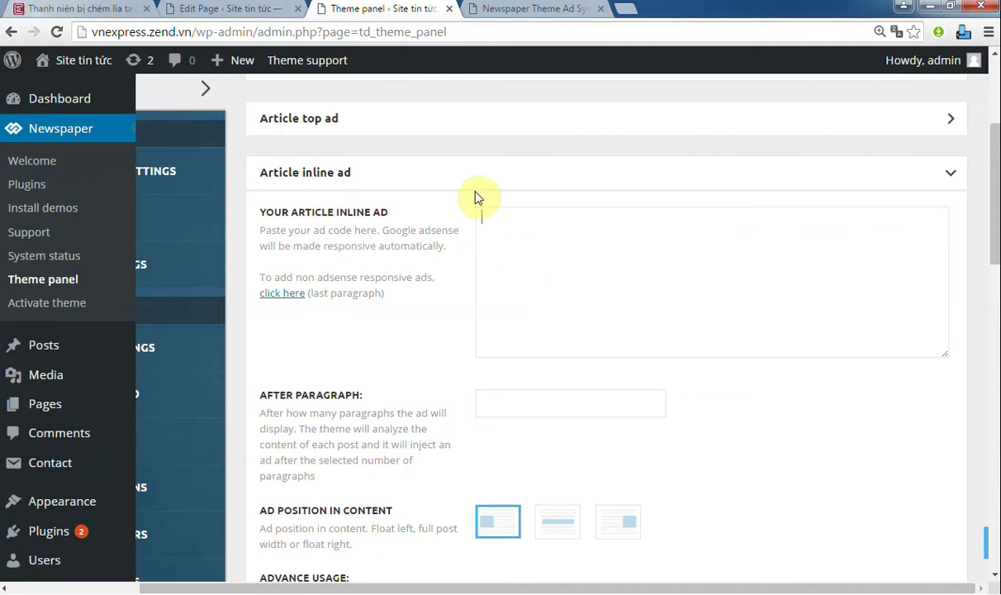
left_click(456, 169)
left_click(441, 239)
left_click(582, 302)
key("ctrl+v")
left_click(987, 551)
left_click(61, 15)
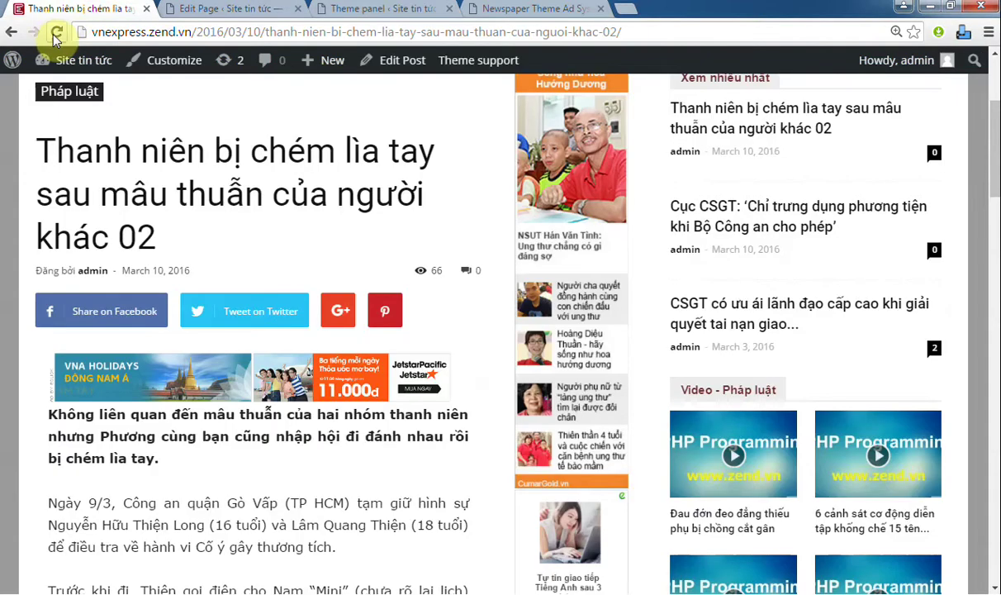
Step: Reload the article page and check the Article bottom ad below the end of the article text
left_click(55, 35)
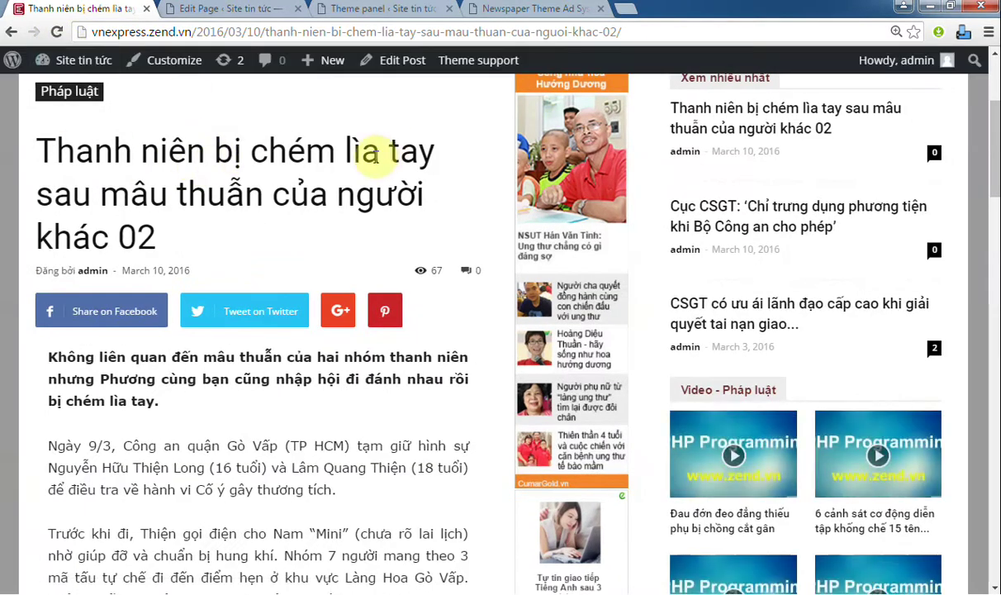
scroll(377, 164, "down", 7)
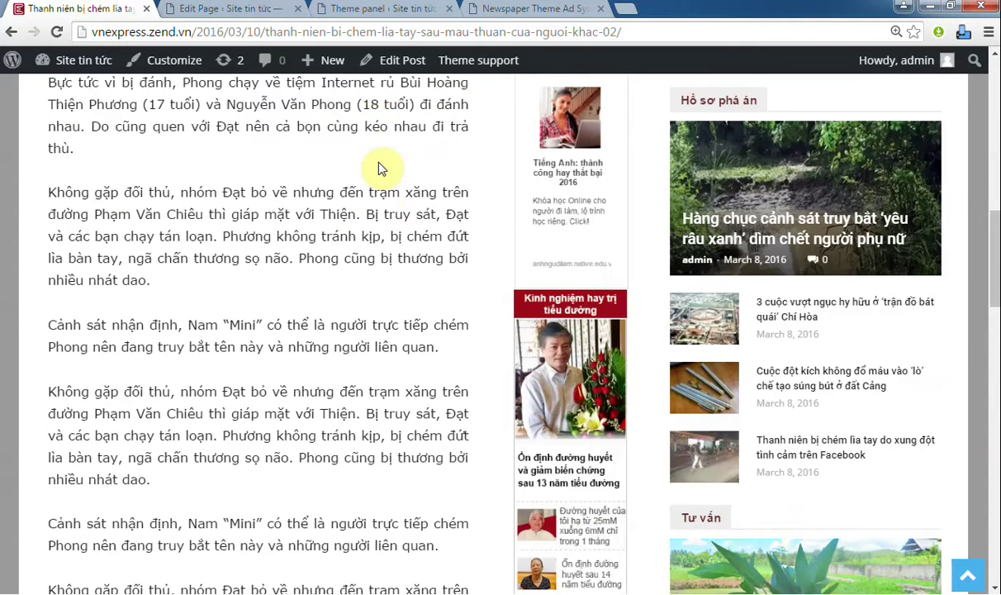
scroll(378, 167, "down", 7)
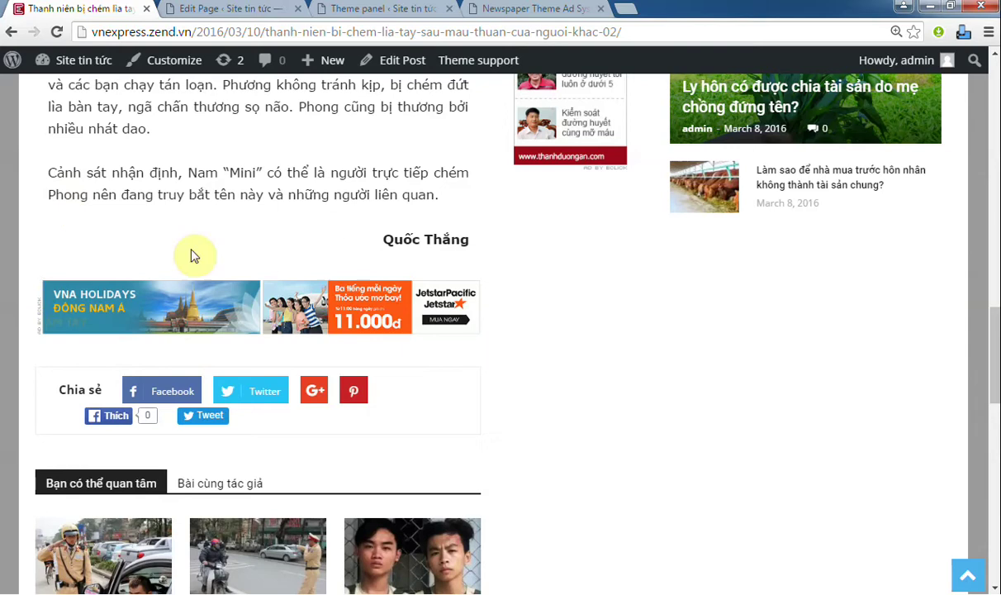
Step: Clear the ad code from Article bottom ad in the theme panel and collapse its section
left_click(384, 9)
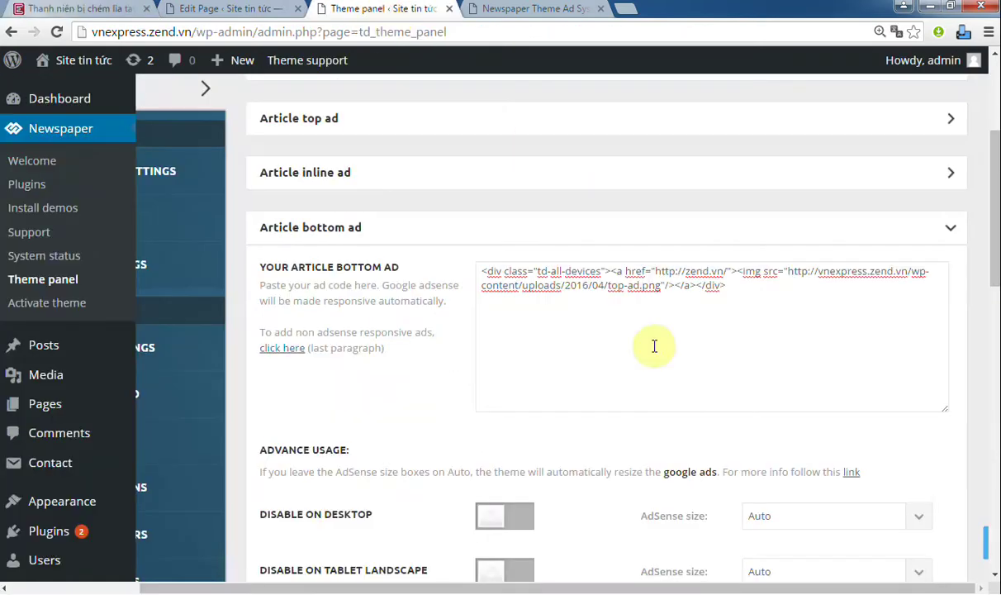
key("ctrl+a")
key("Delete")
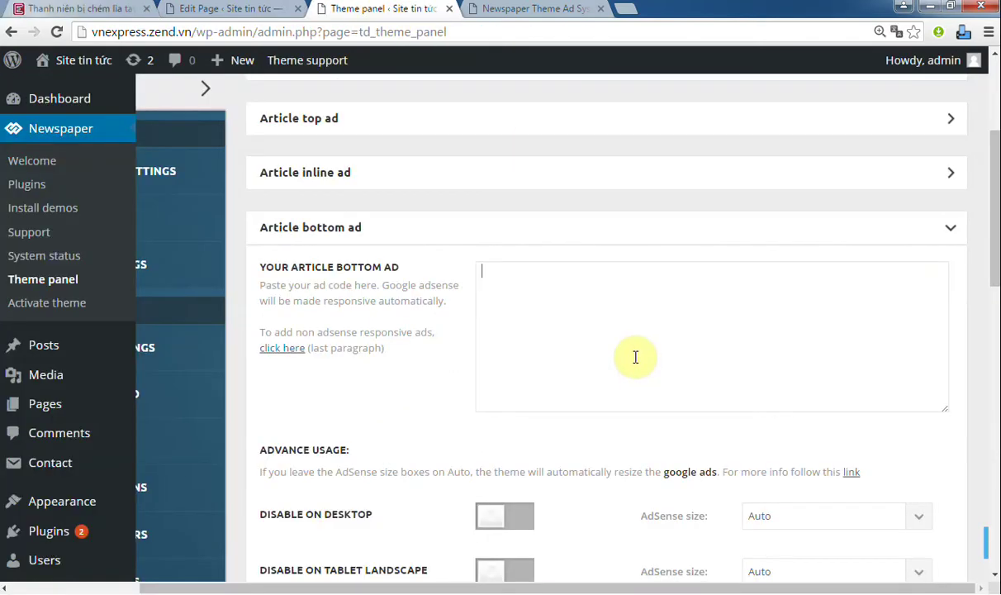
left_click(390, 231)
scroll(387, 235, "down", 1)
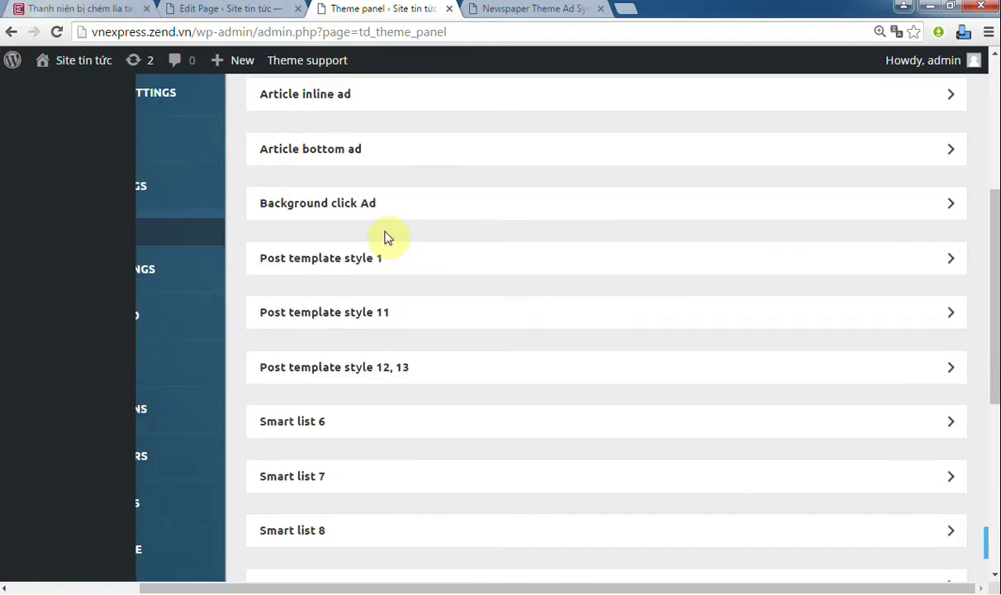
left_click(317, 218)
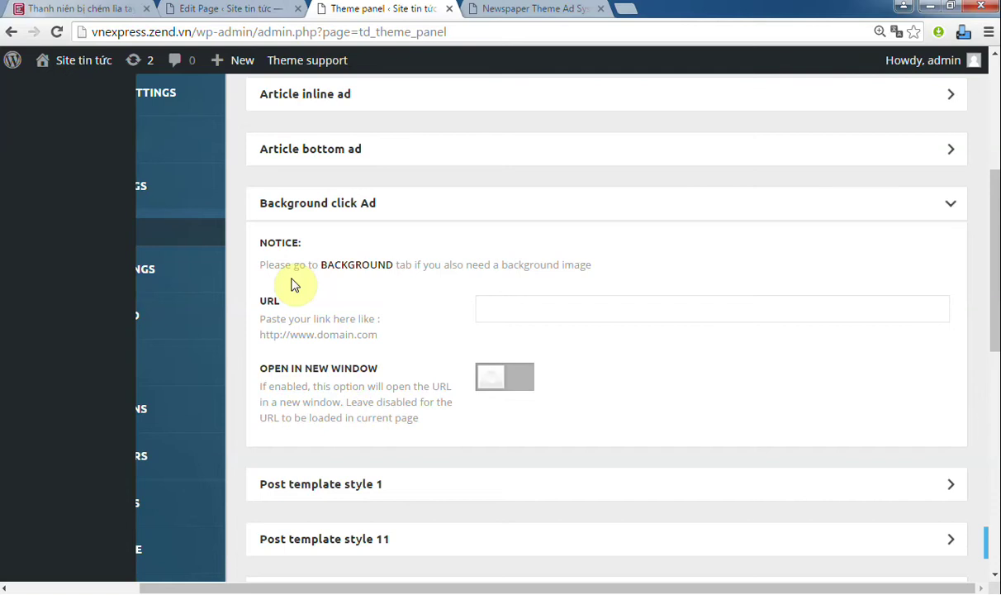
left_click_drag(263, 336, 413, 339)
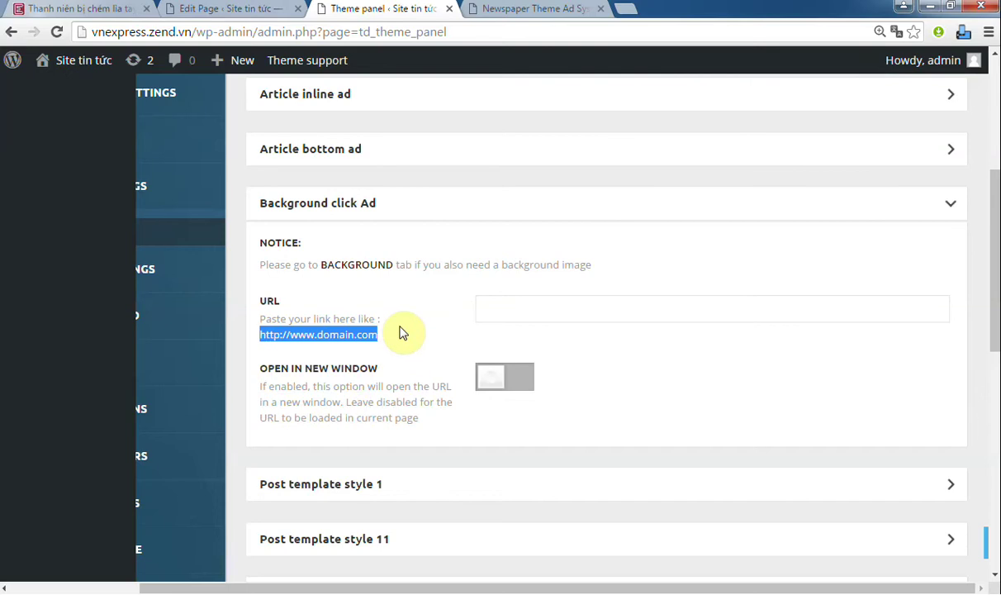
left_click(513, 307)
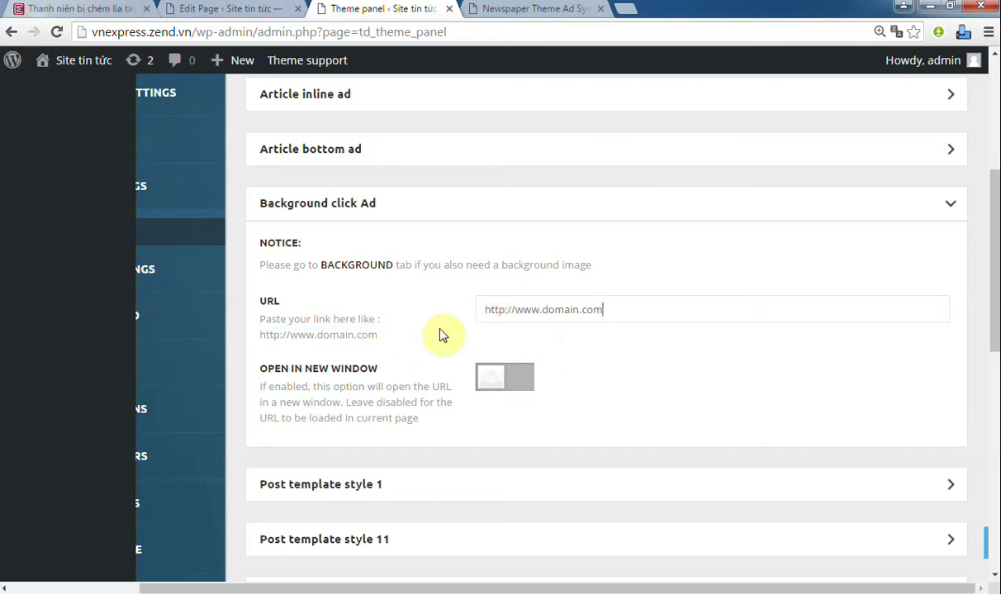
left_click_drag(263, 367, 411, 378)
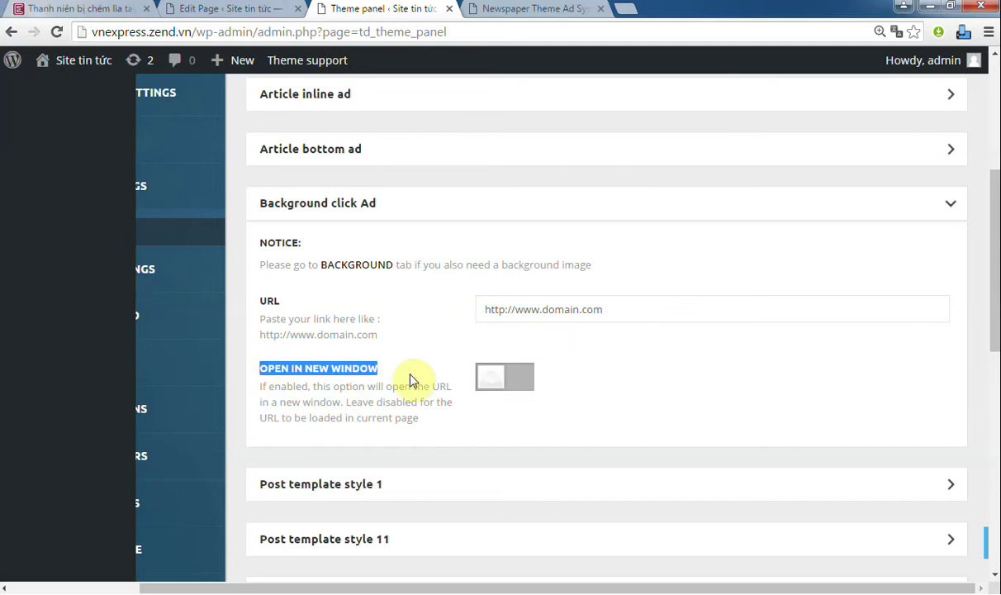
left_click(988, 555)
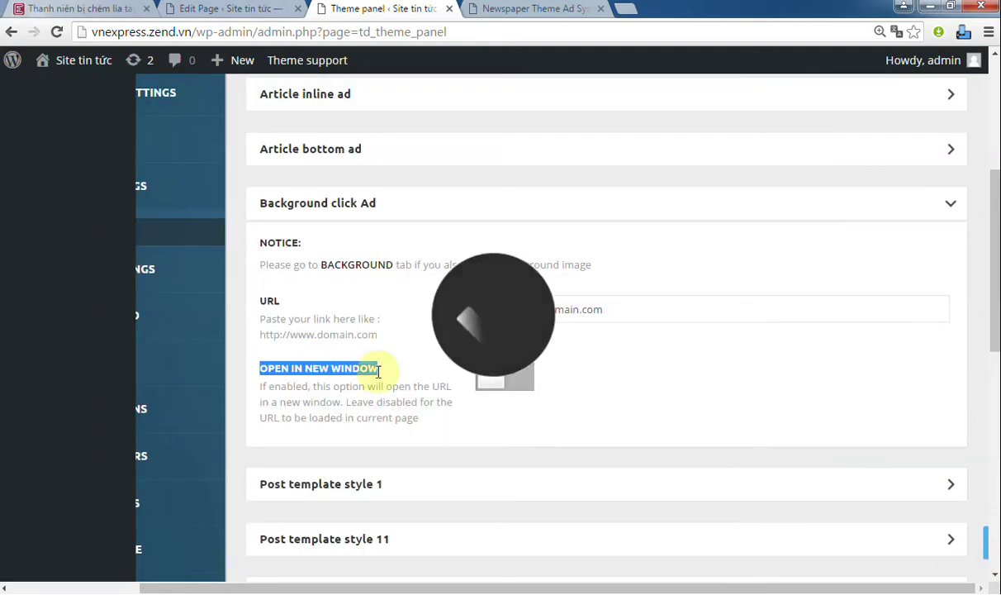
left_click(89, 10)
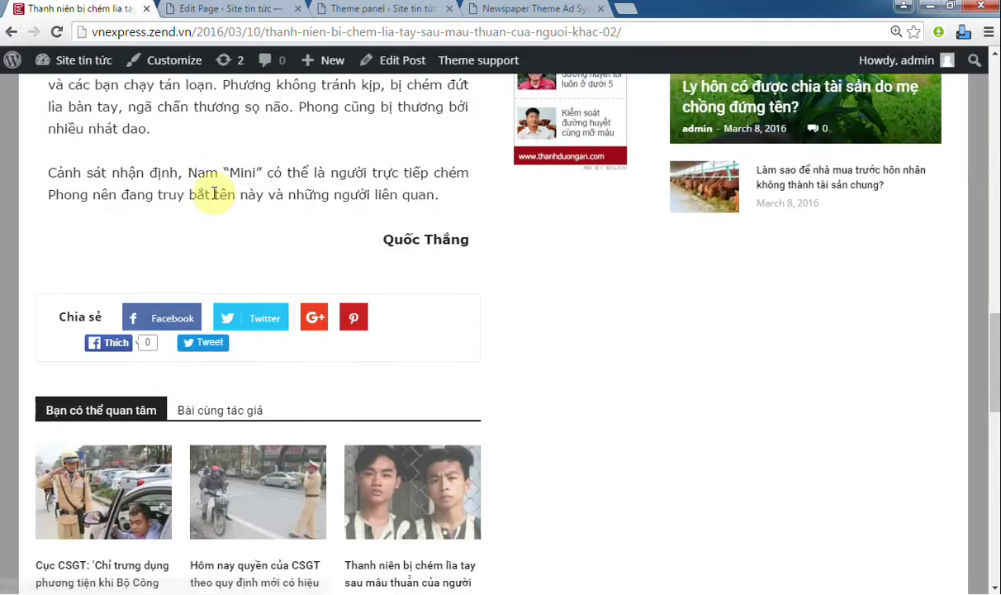
scroll(216, 193, "up", 15)
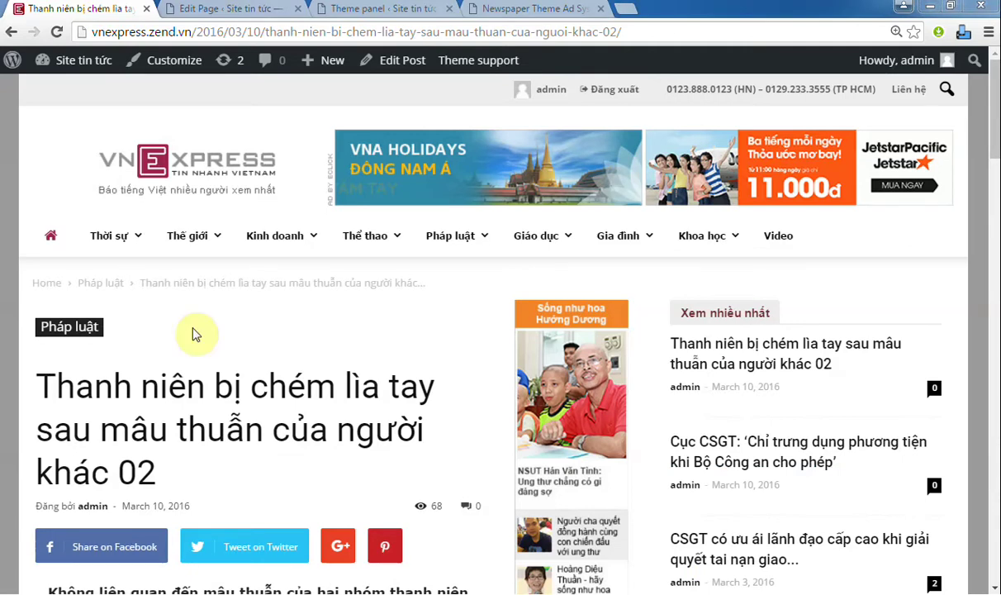
Step: Return to the theme panel, read the Background click Ad notice about background images and open the Background settings
left_click(372, 10)
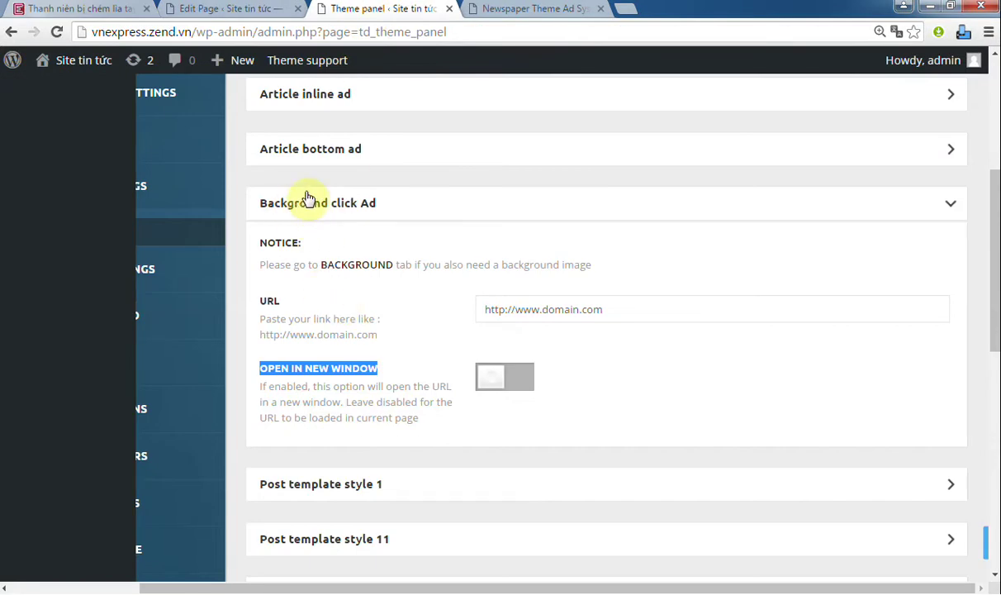
left_click_drag(503, 586, 404, 575)
left_click_drag(435, 265, 527, 275)
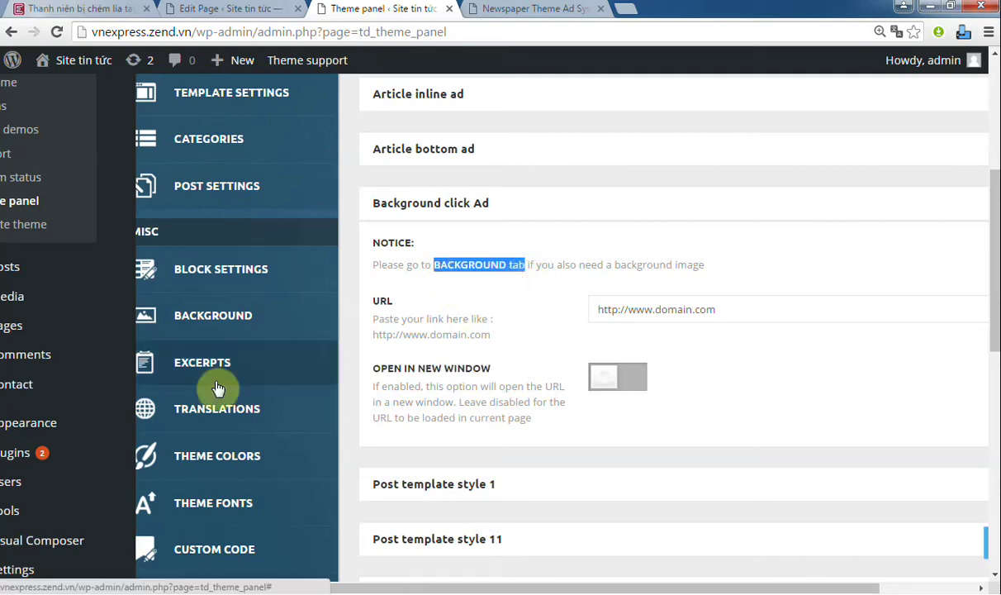
scroll(225, 406, "up", 2)
scroll(232, 403, "up", 2)
scroll(235, 398, "down", 2)
left_click(223, 478)
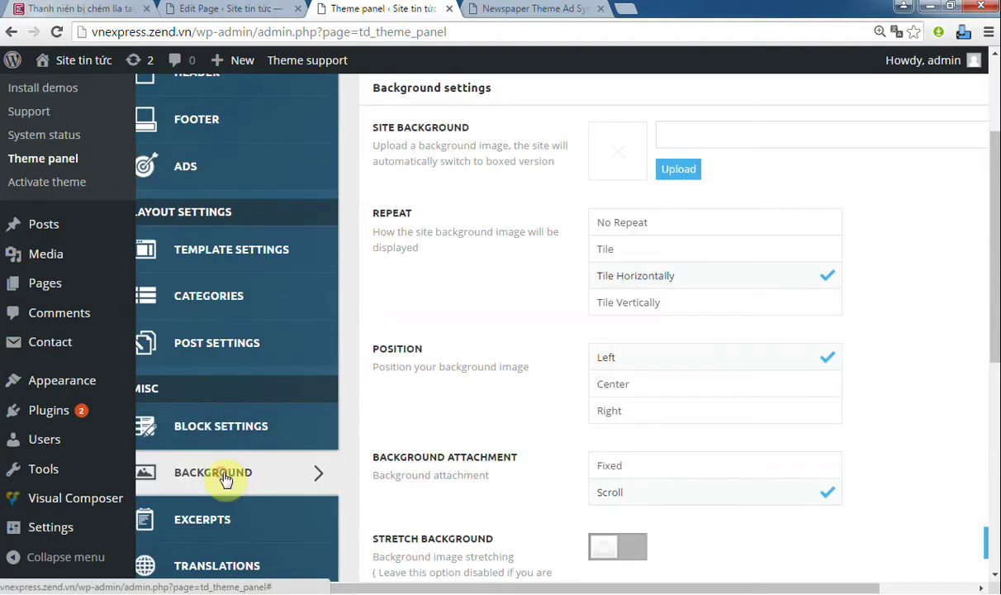
scroll(462, 322, "up", 2)
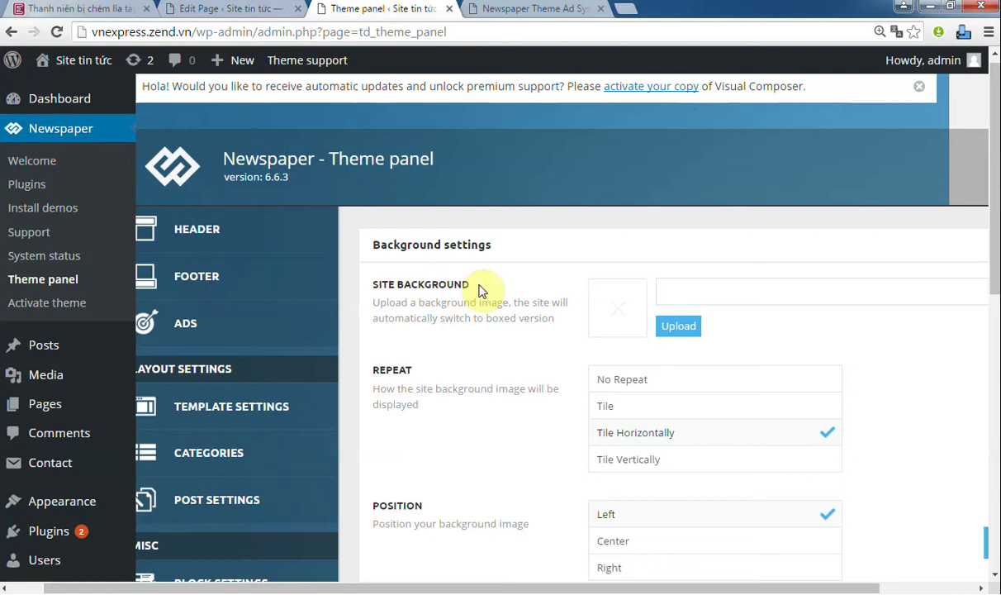
Step: Set the-gioi-category-03.png from the media library as the site background with Tile Horizontally repeat and save the settings
left_click(671, 331)
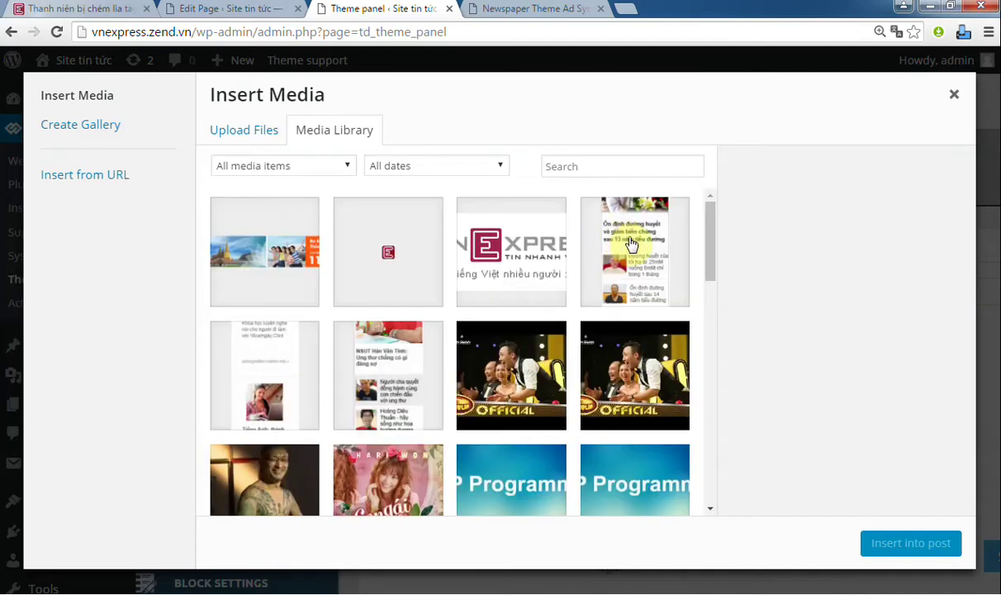
left_click(630, 245)
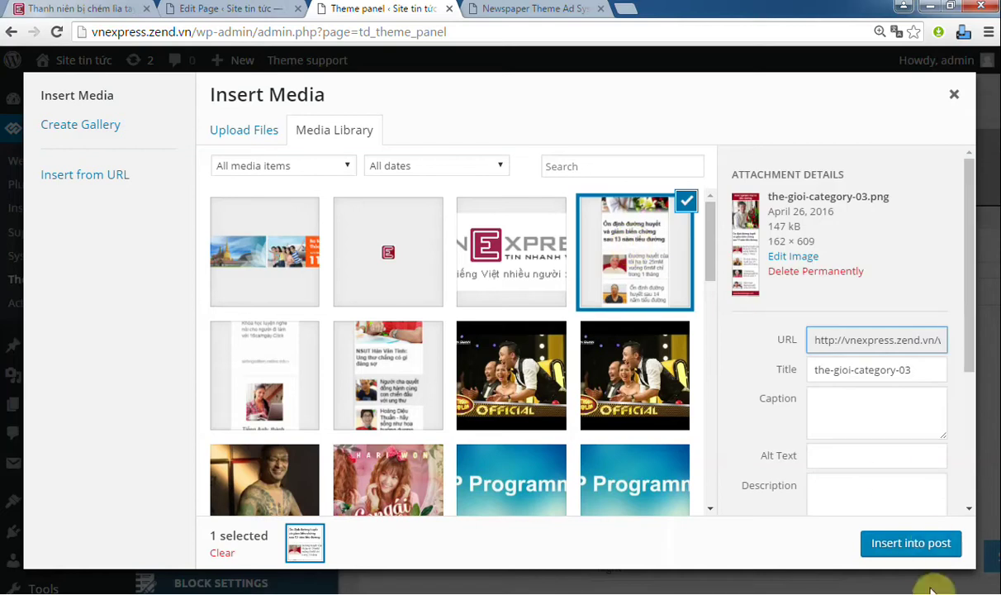
left_click(910, 544)
scroll(830, 364, "down", 1)
left_click(830, 357)
left_click_drag(363, 206, 447, 209)
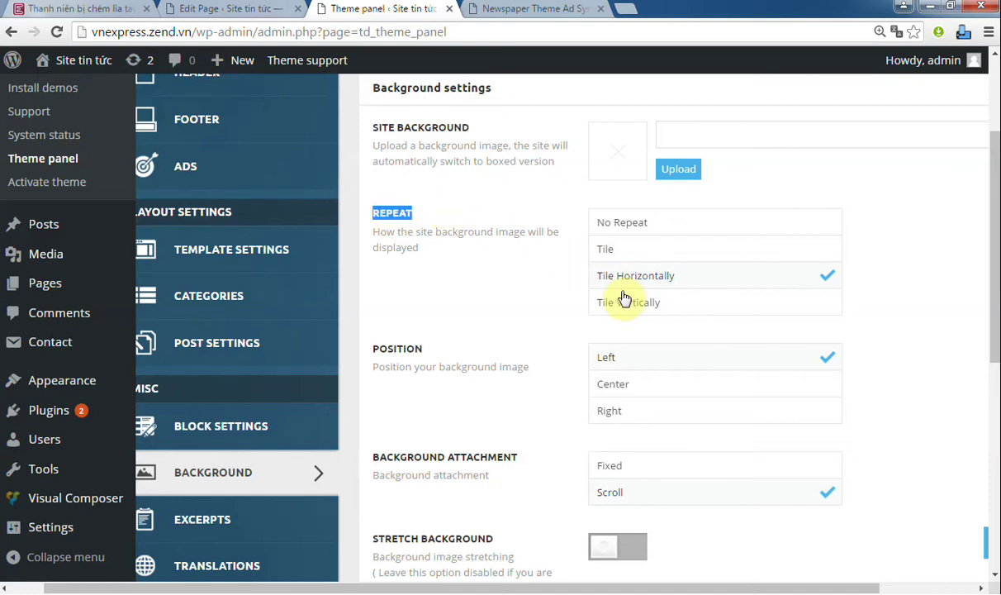
left_click(680, 281)
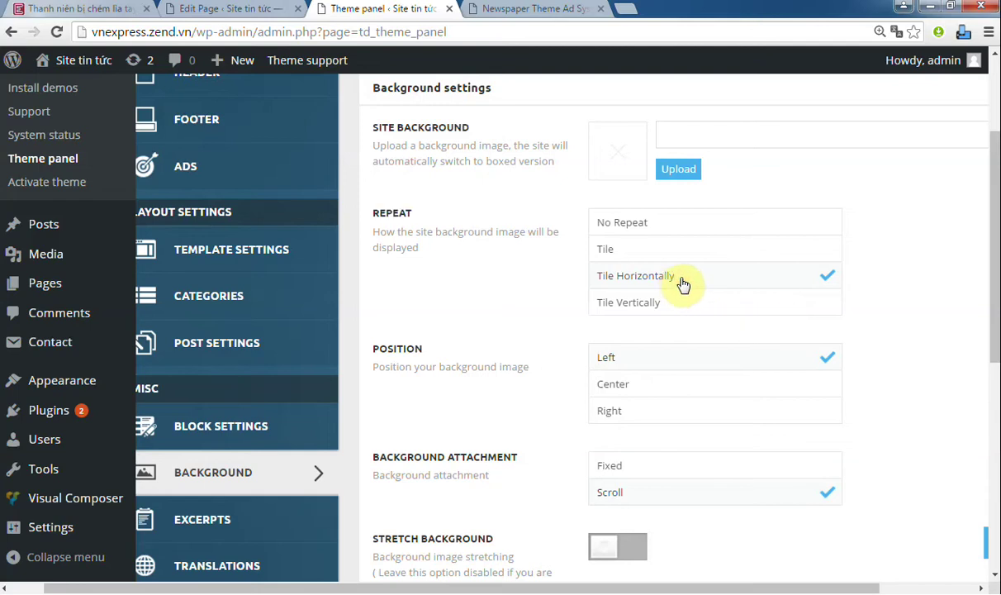
left_click(988, 549)
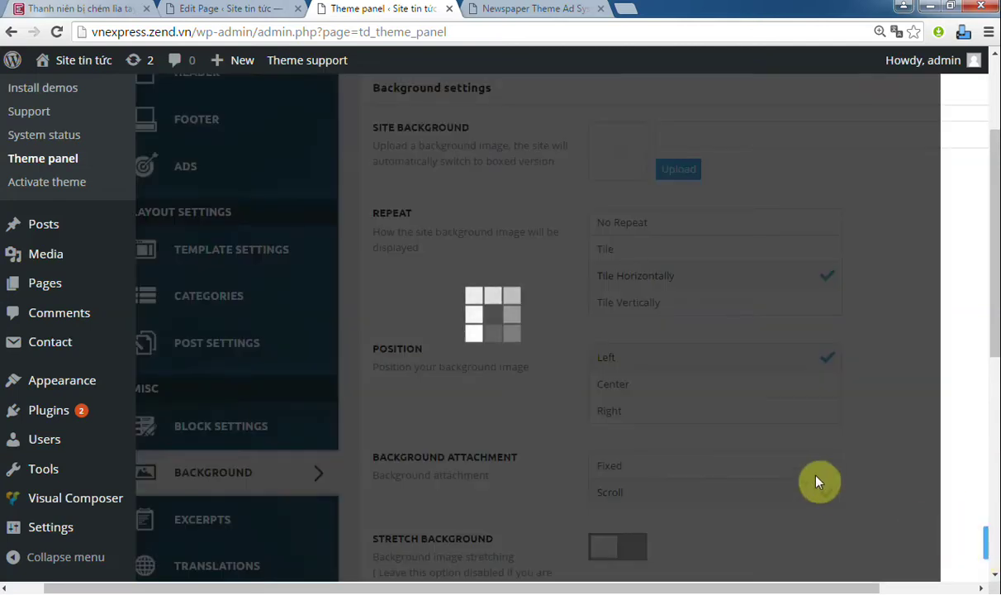
Step: Reload the article page, inspect the background image beside the content and follow its link to check the destination address
left_click(82, 10)
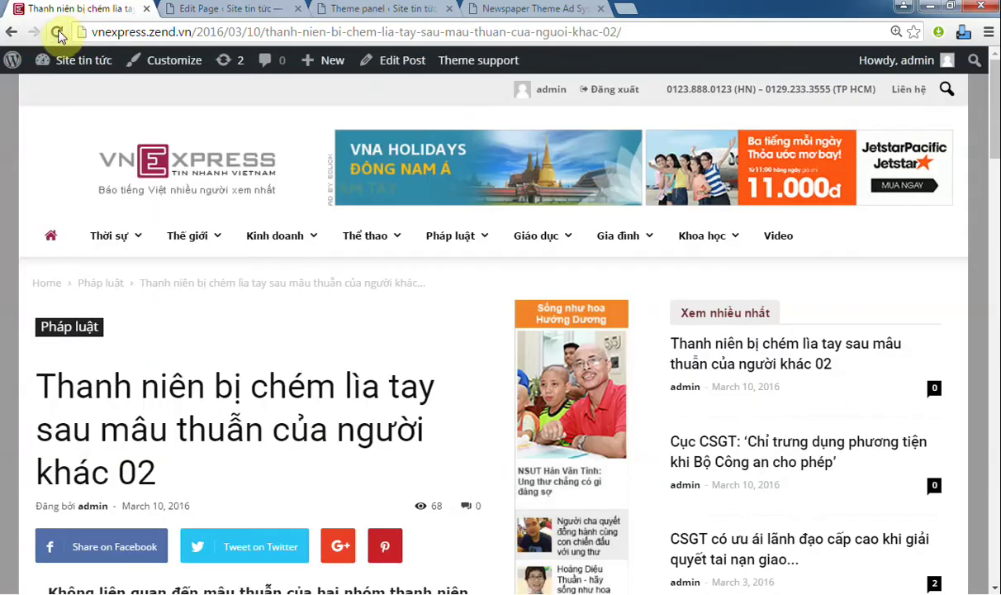
left_click(57, 33)
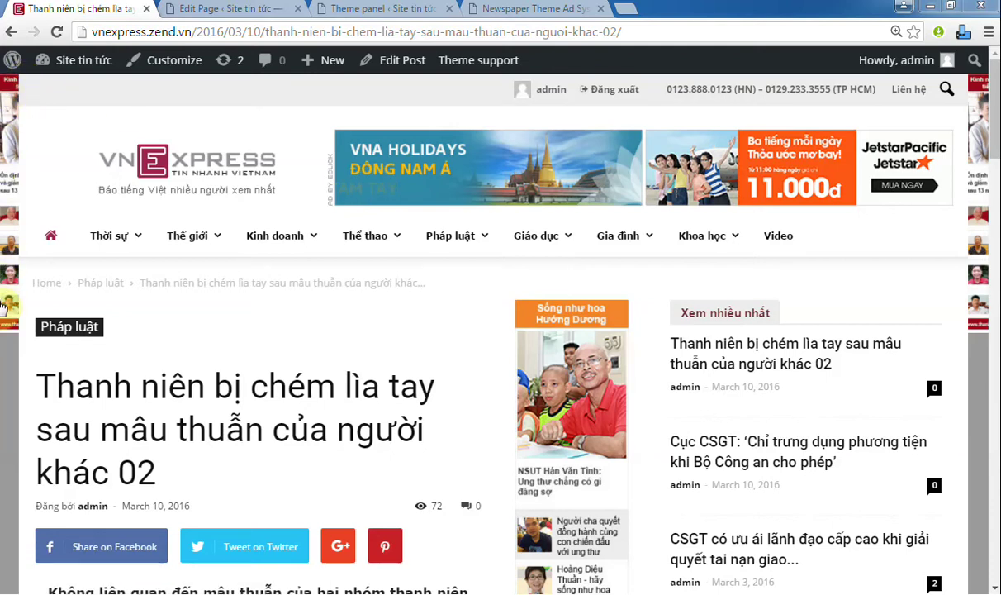
right_click(8, 118)
left_click(30, 268)
left_click(51, 391)
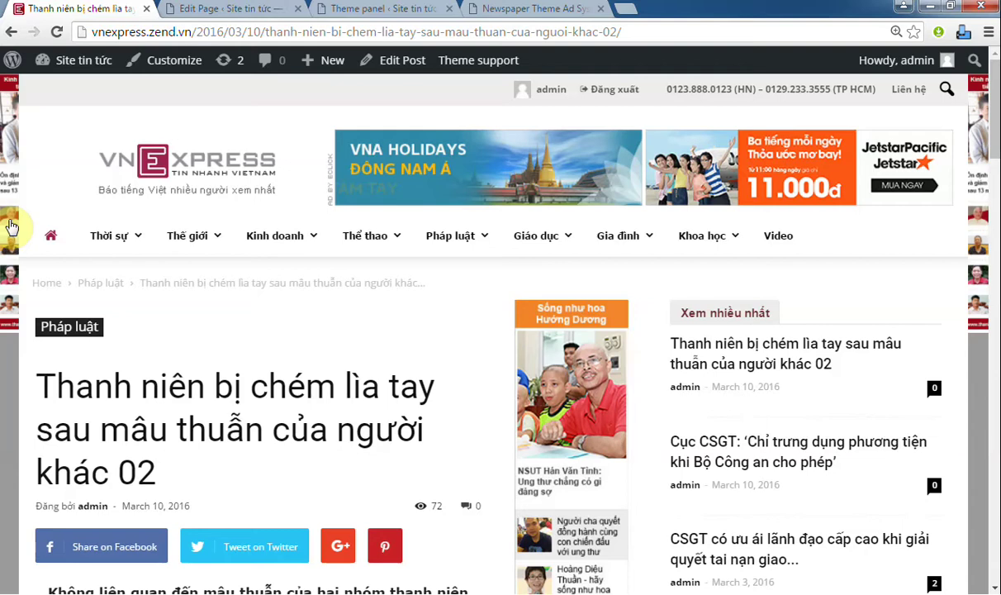
left_click(10, 227)
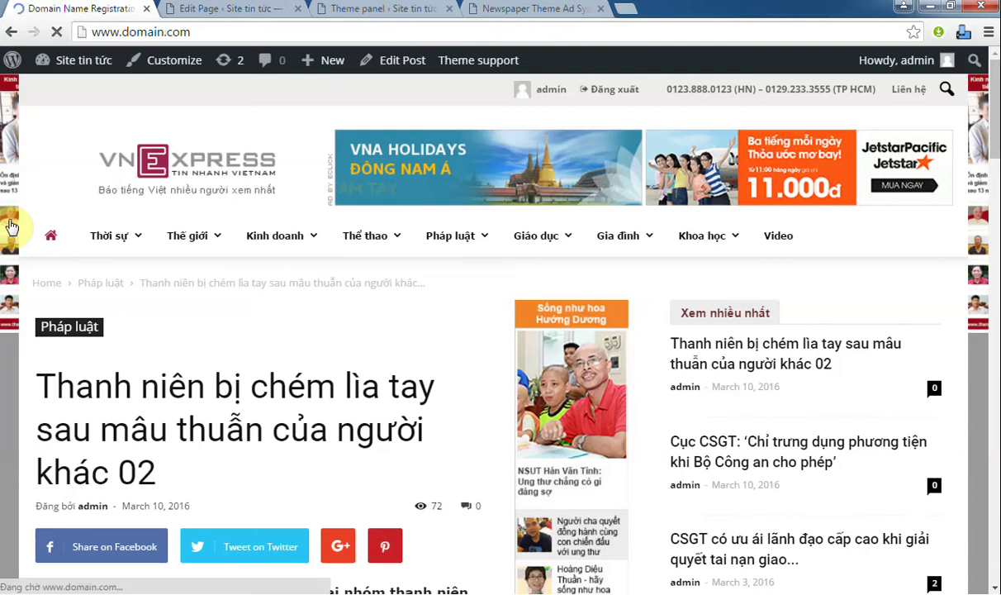
left_click(204, 36)
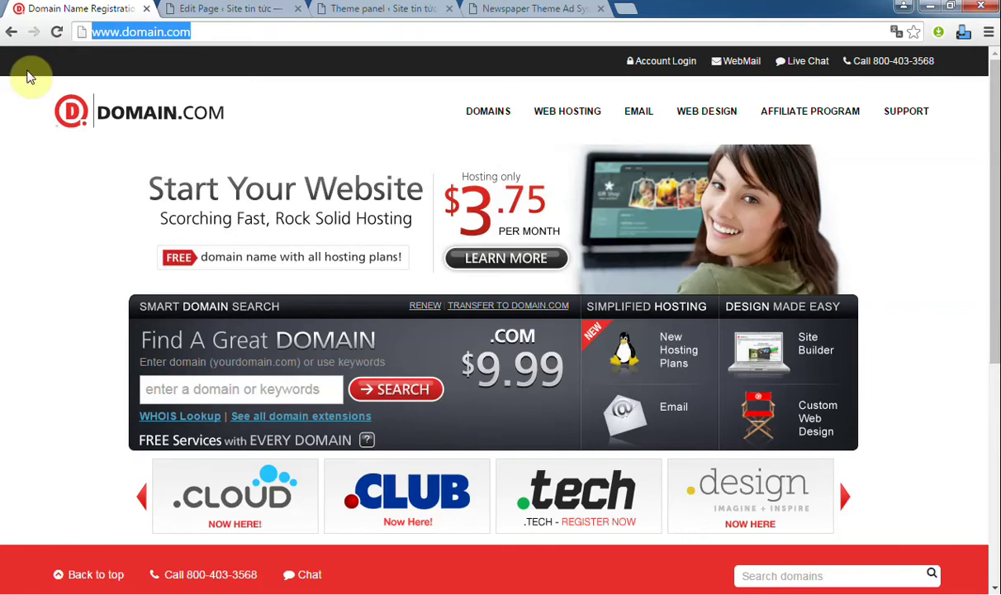
Step: Return to the theme panel and review the Background click Ad section in the Ads settings
left_click(376, 10)
left_click(285, 323)
scroll(558, 289, "down", 1)
scroll(527, 425, "down", 2)
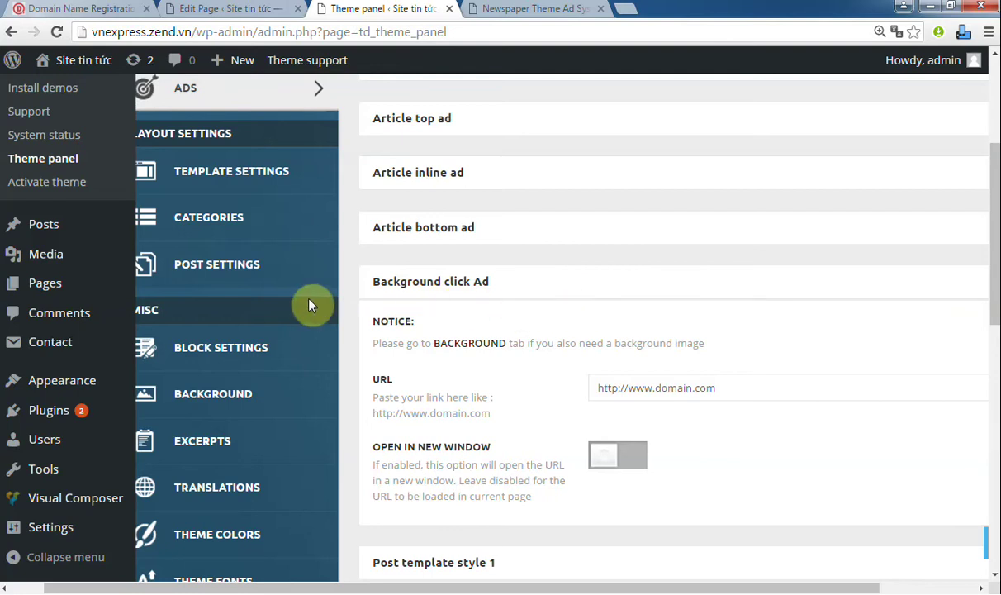
Step: Remove the site background image in the Background settings, save and go back to the article page to check it
left_click(246, 400)
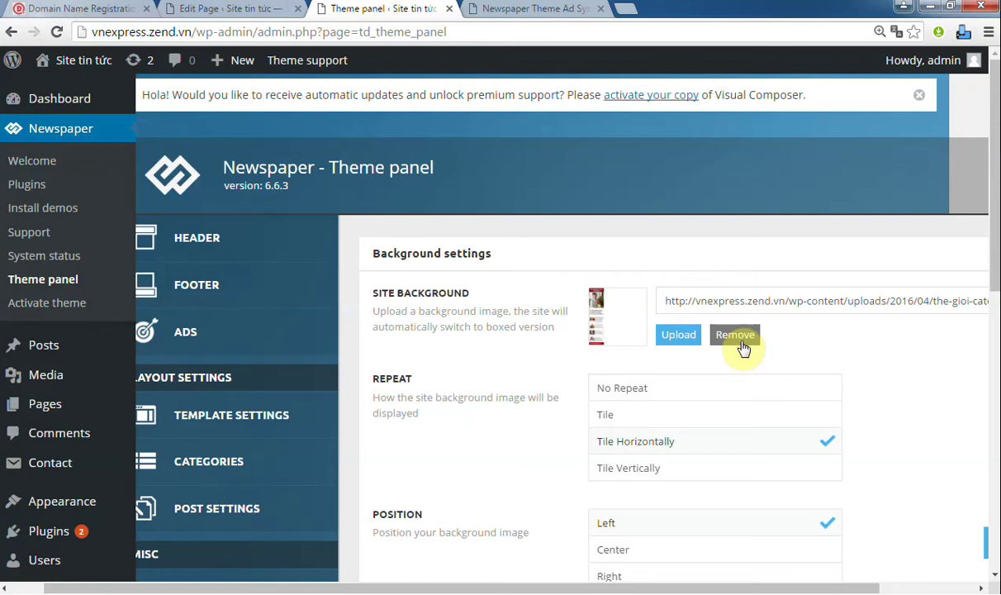
left_click(735, 335)
left_click(565, 130)
scroll(893, 514, "down", 3)
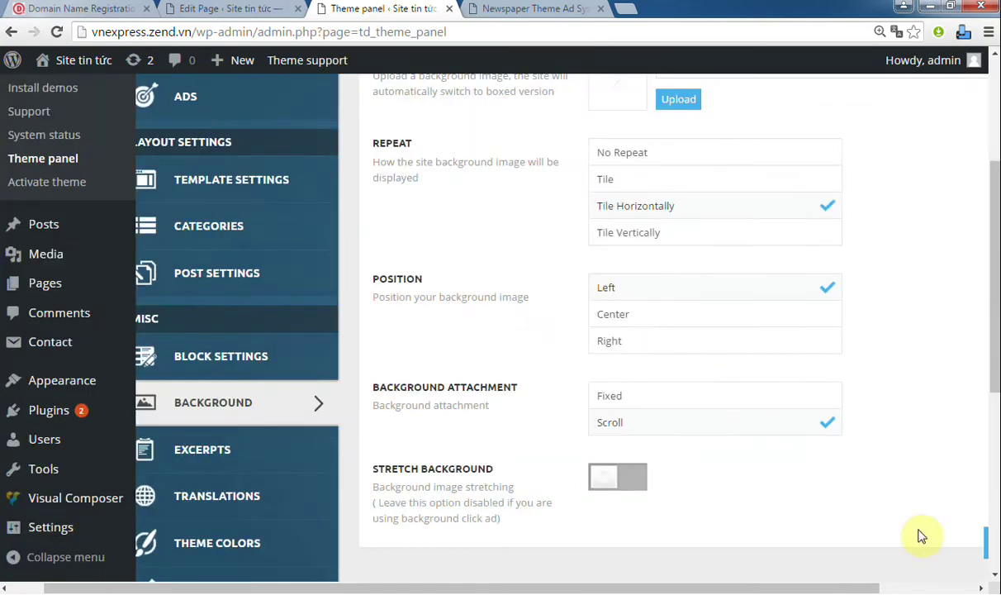
left_click(988, 546)
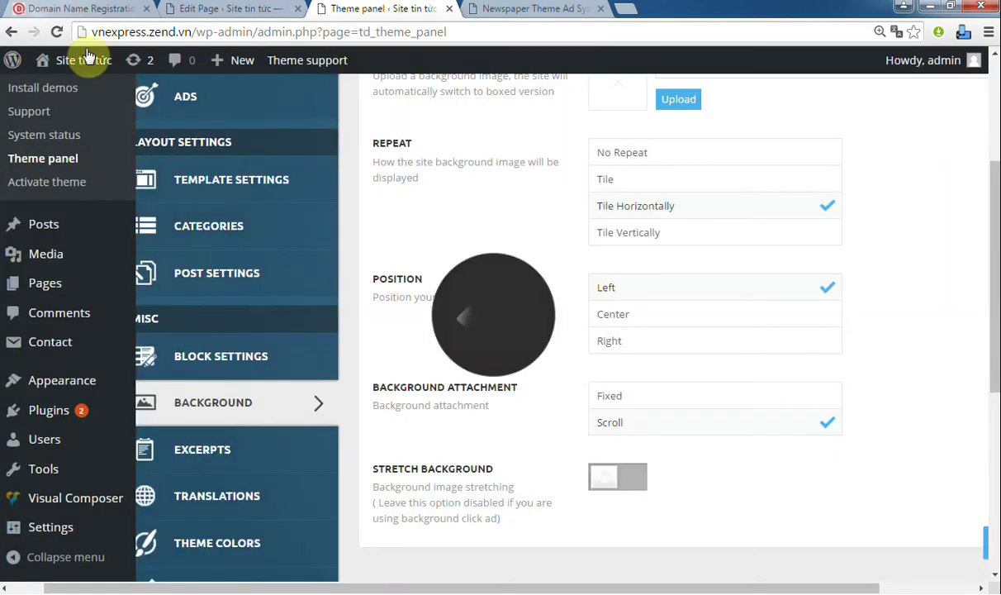
left_click(64, 9)
left_click(8, 31)
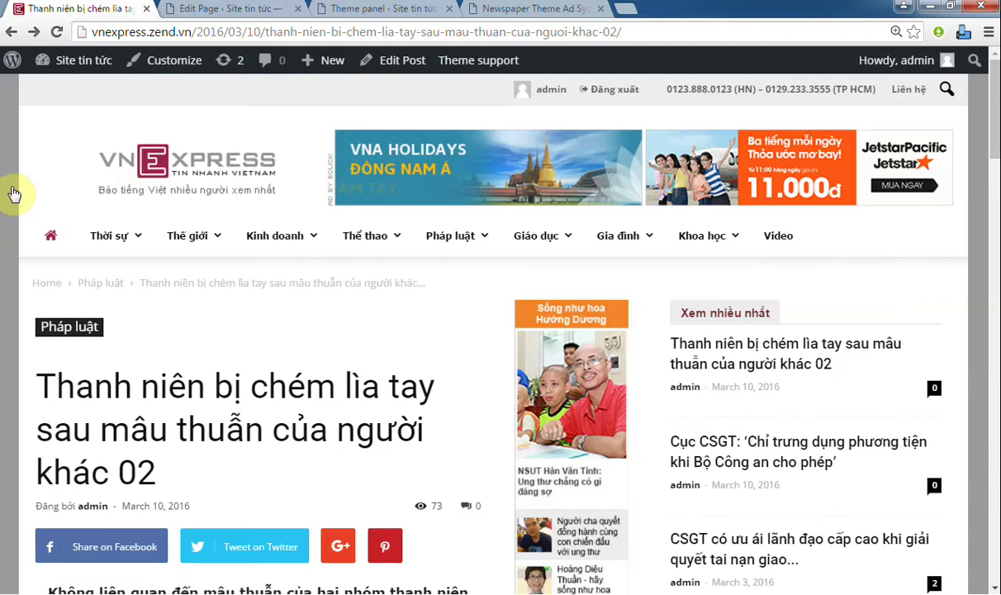
Step: Return to the theme panel's Ads settings and expand the Post template style 1 ad section
left_click(347, 11)
scroll(453, 263, "up", 3)
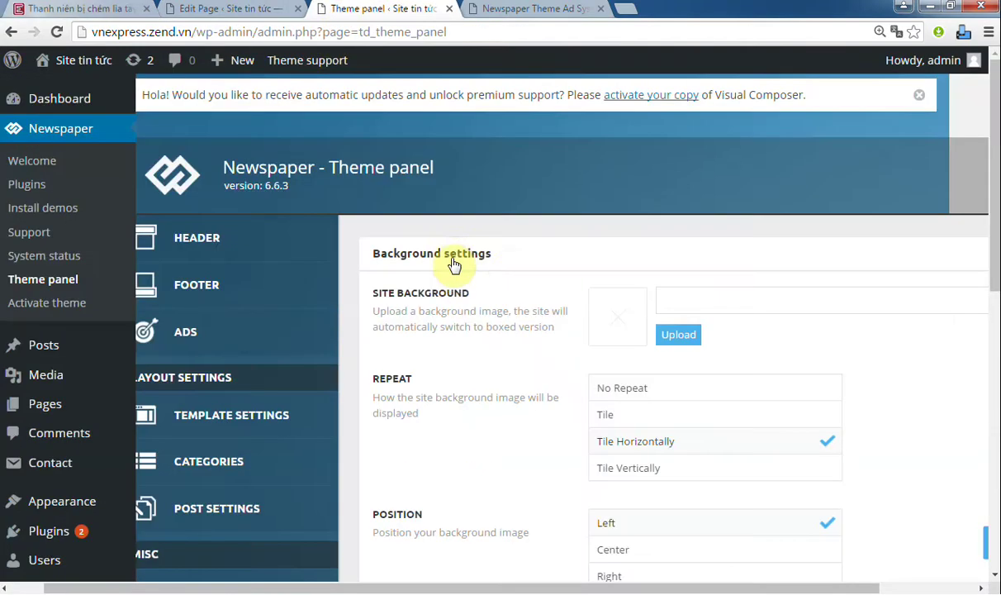
left_click(299, 315)
scroll(478, 387, "down", 3)
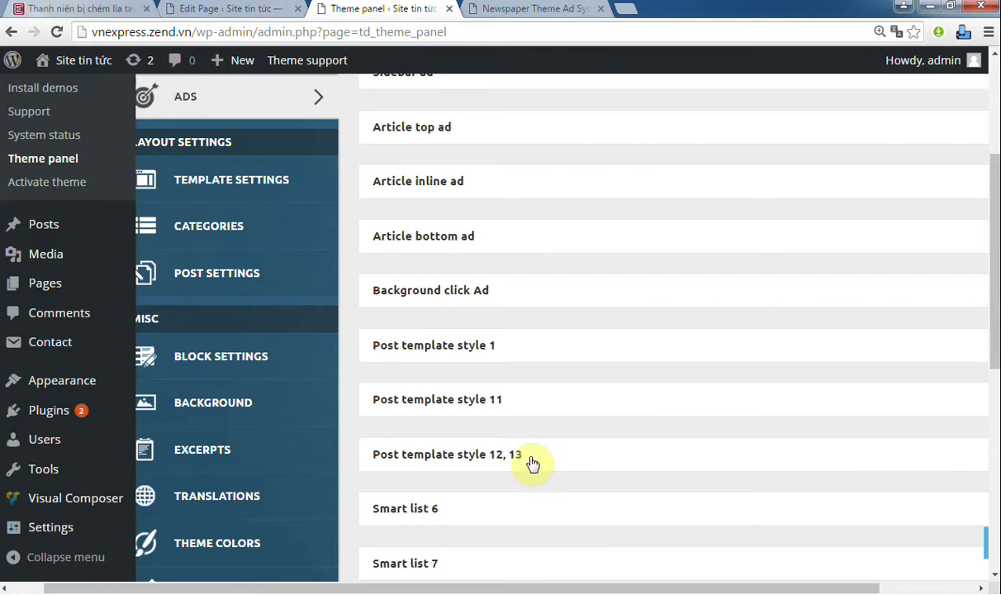
left_click(512, 360)
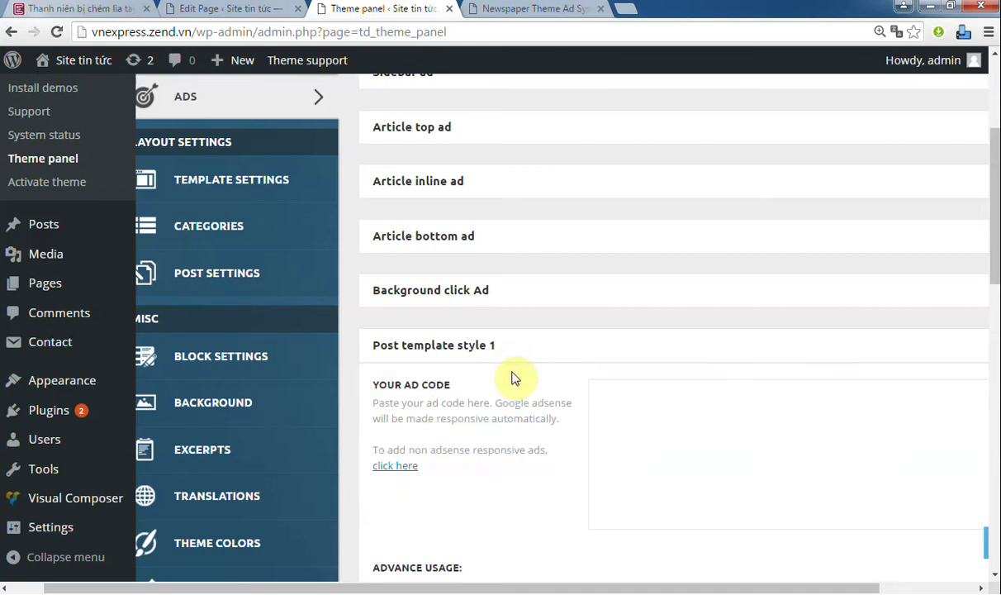
Step: Copy the entire ad code from the Header ad section of the Ads settings for reuse in Post template style 1
scroll(527, 394, "down", 2)
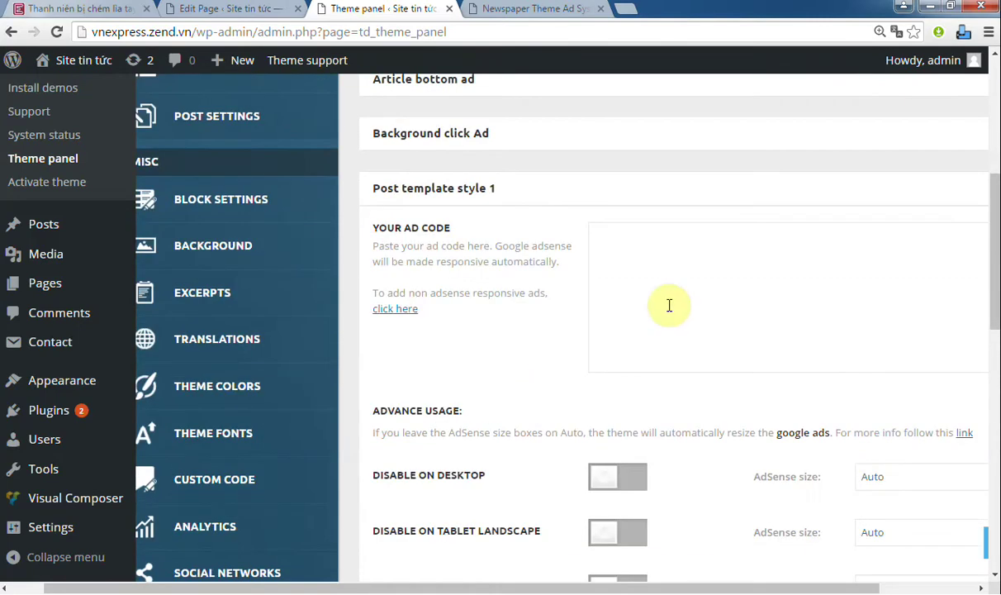
mouse_move(4, 528)
left_click(704, 323)
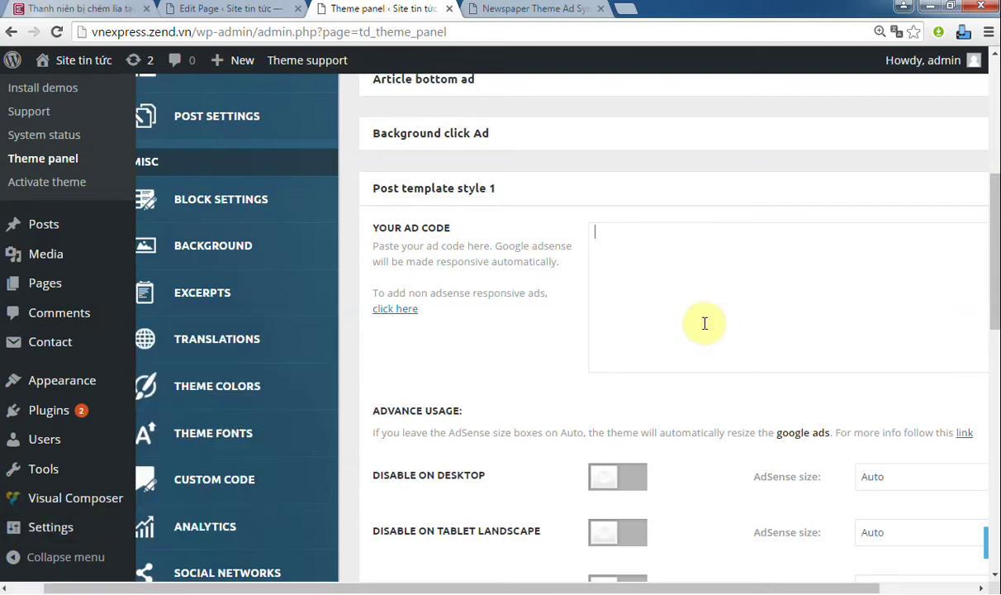
scroll(599, 314, "up", 5)
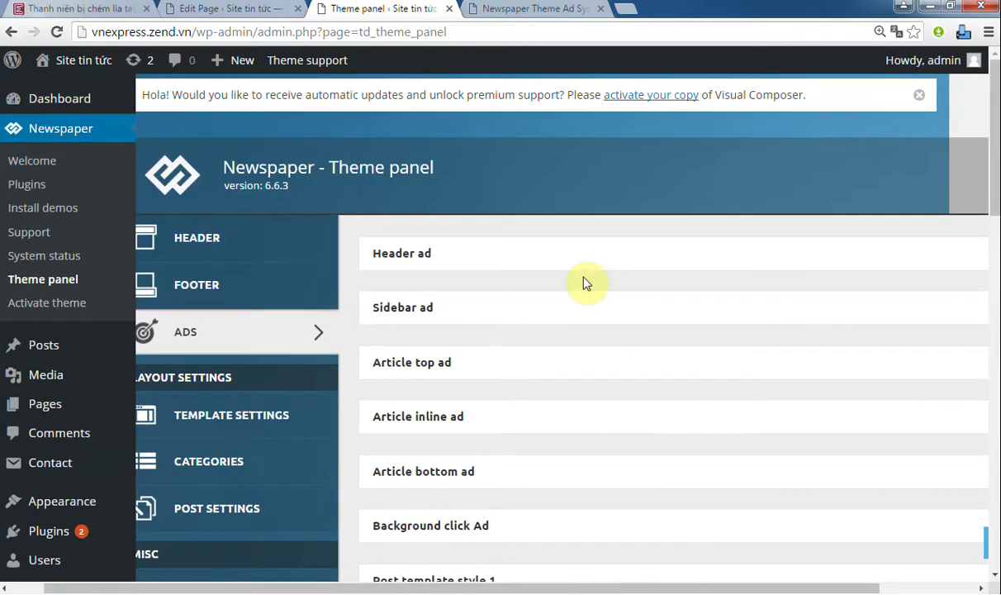
left_click(579, 259)
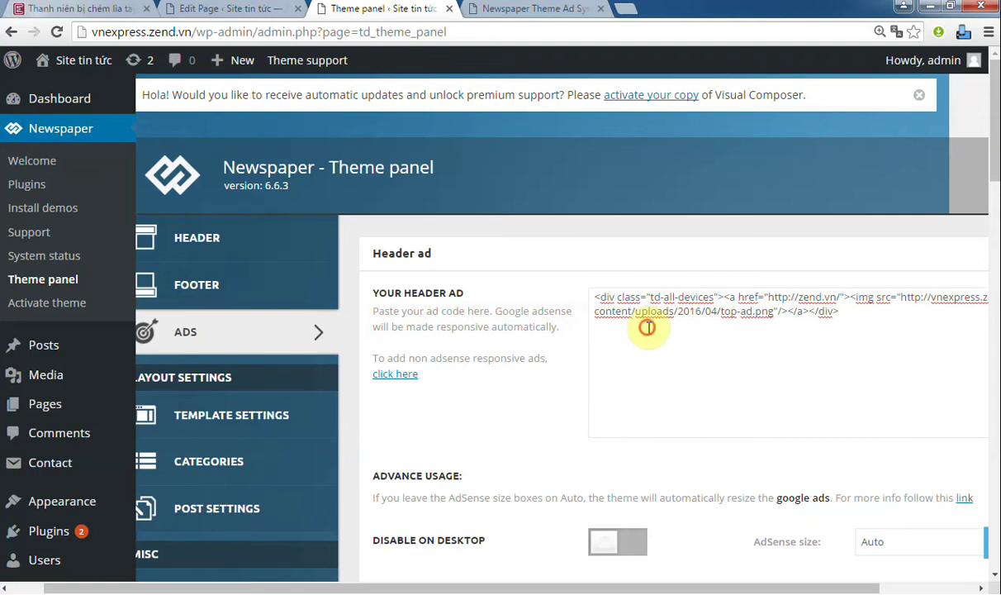
key("ctrl+a")
key("ctrl+c")
Step: Paste the copied header ad code into the Post template style 1 ad code and save the theme settings
left_click(588, 261)
scroll(532, 336, "down", 5)
left_click(647, 328)
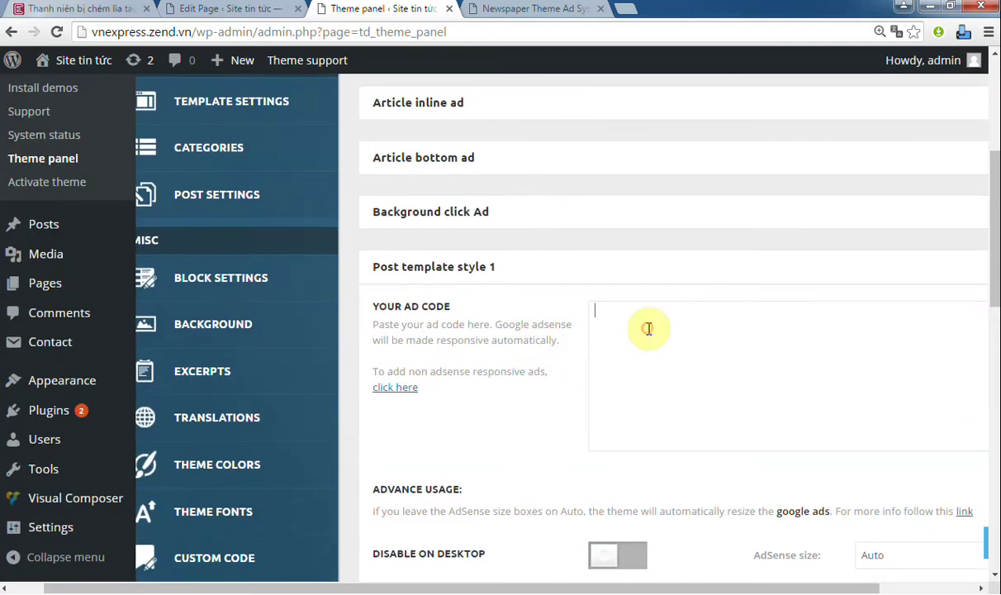
key("ctrl+v")
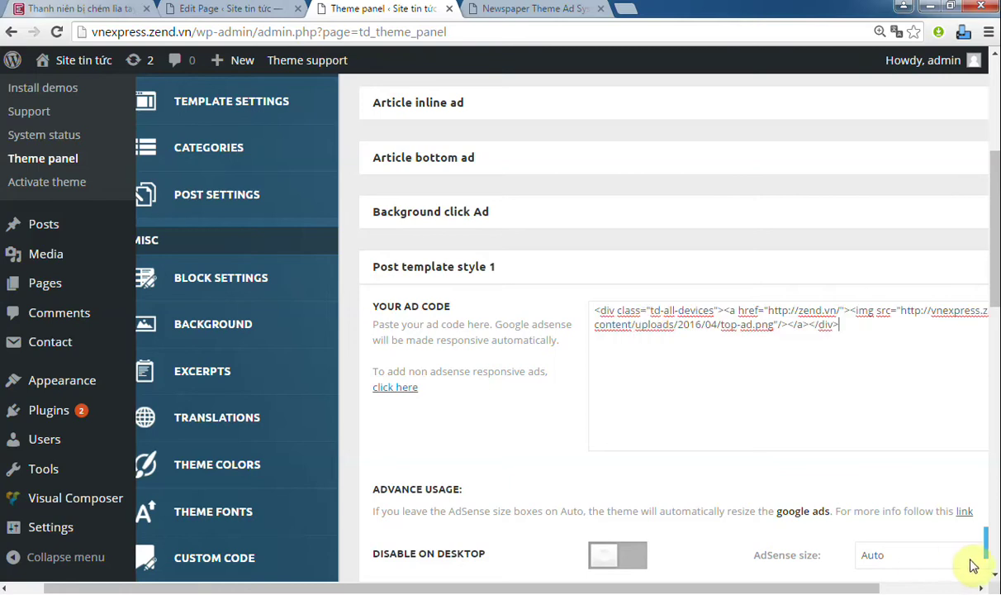
left_click(986, 549)
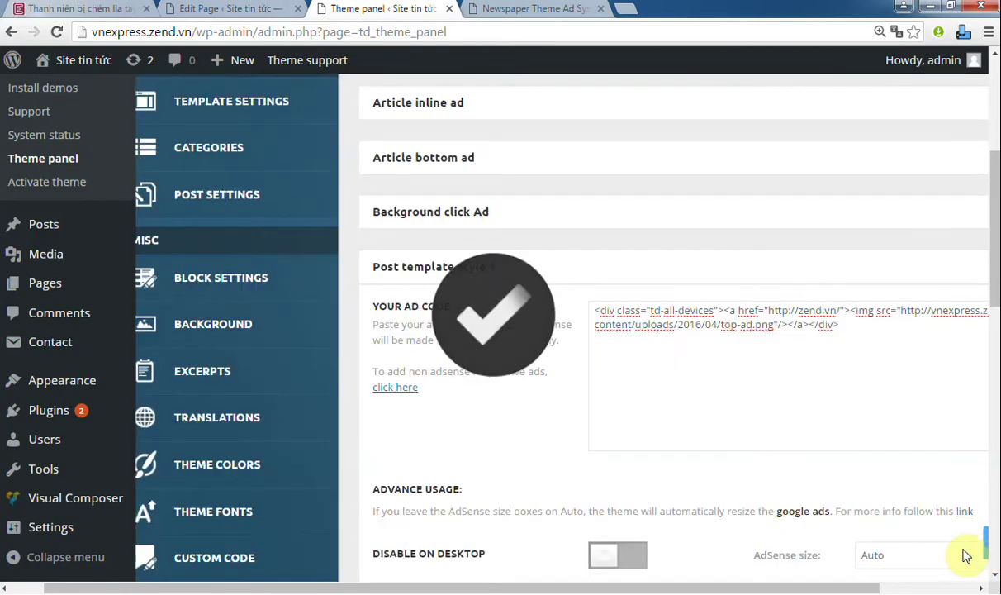
Step: Reload the article page and look through it for the post template ad
left_click(70, 10)
left_click(220, 37)
key("Return")
scroll(234, 123, "down", 5)
scroll(235, 223, "up", 4)
scroll(235, 231, "up", 2)
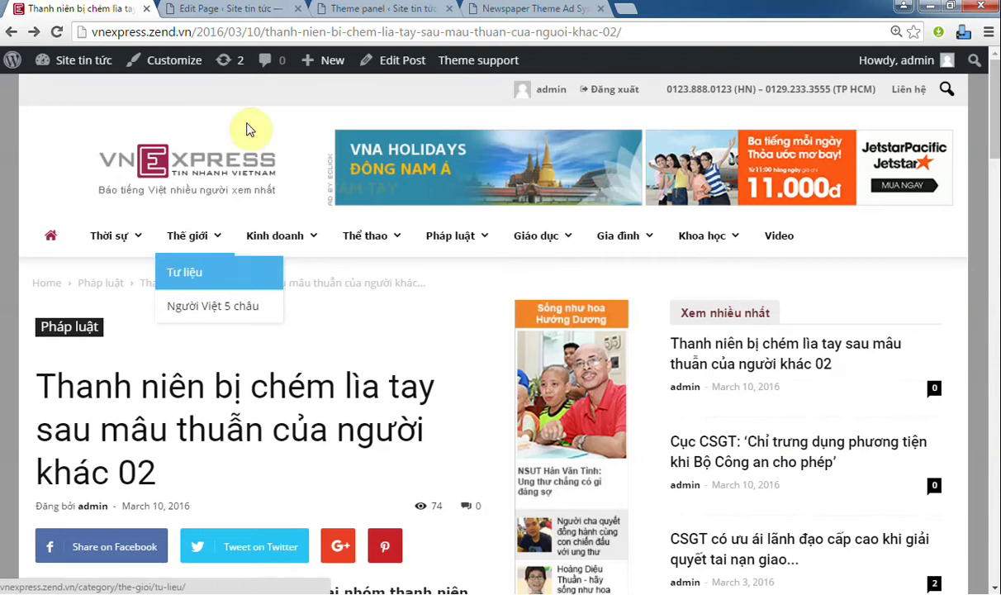
Step: Open the article's post editor in a new tab and switch to it
left_click(234, 16)
key("ctrl+shift+Tab")
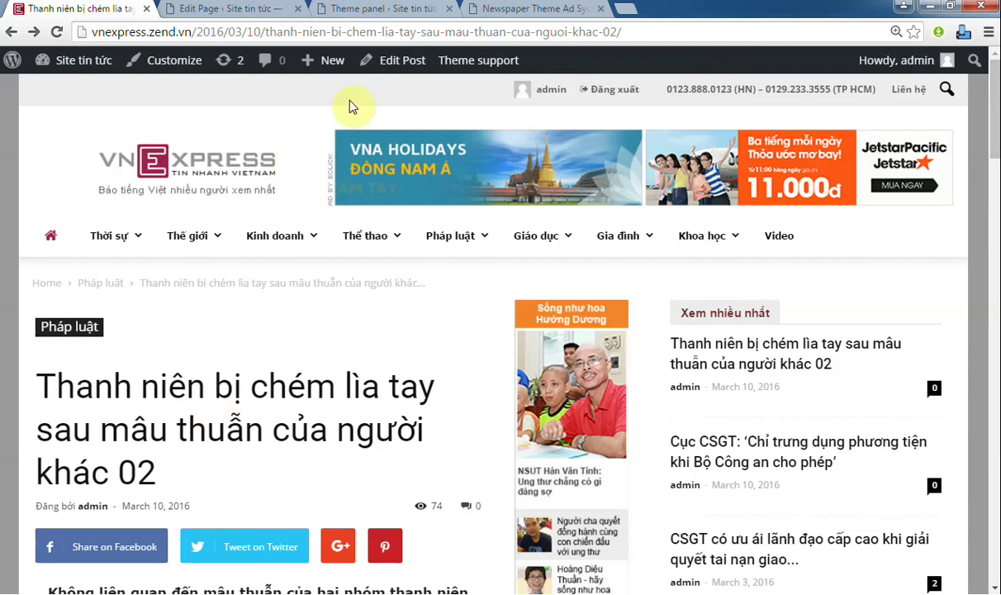
right_click(393, 64)
left_click(402, 78)
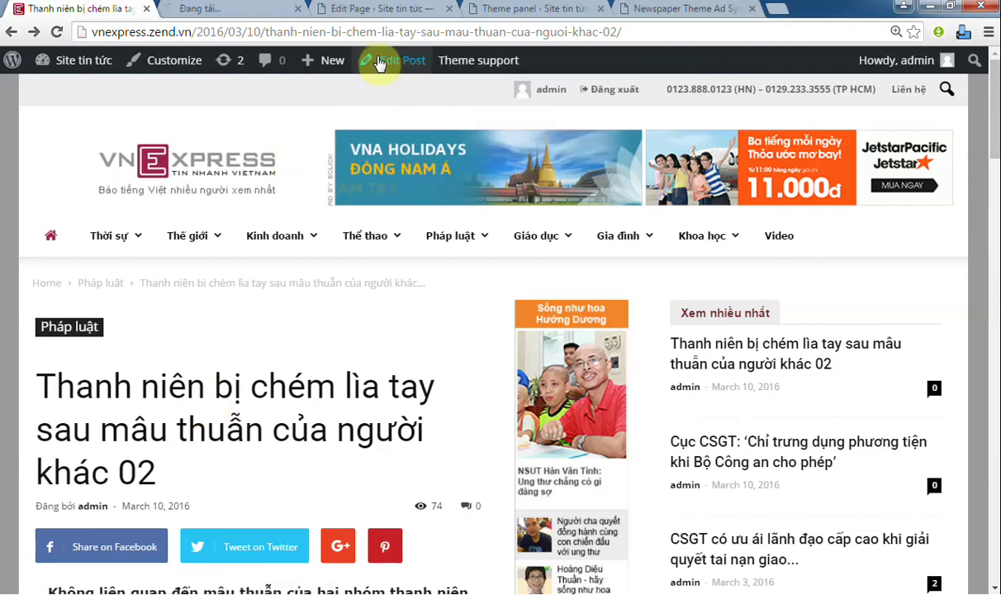
left_click(227, 15)
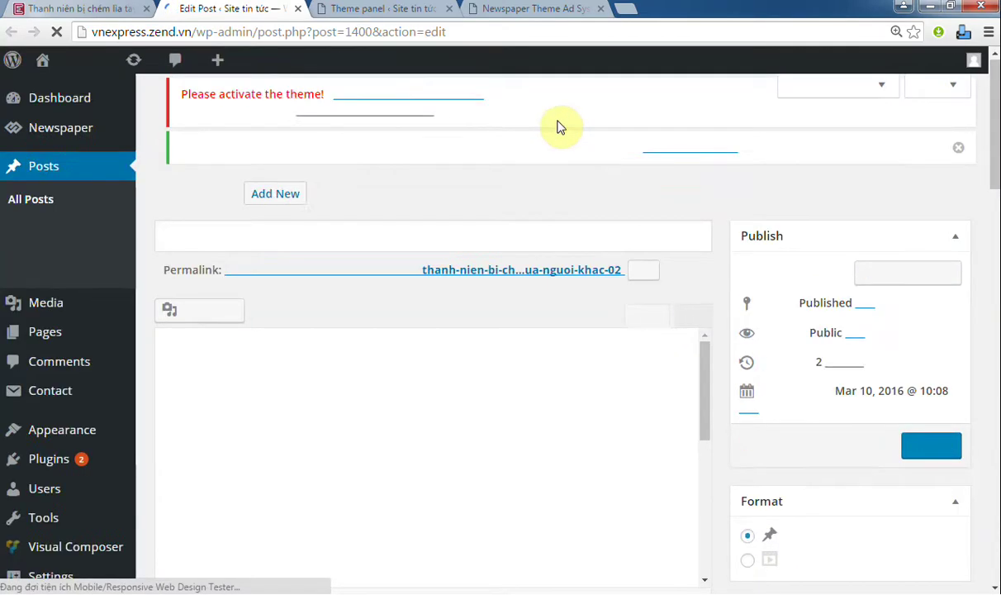
Step: Set the post's template to Style 1 and update the post
scroll(512, 157, "down", 2)
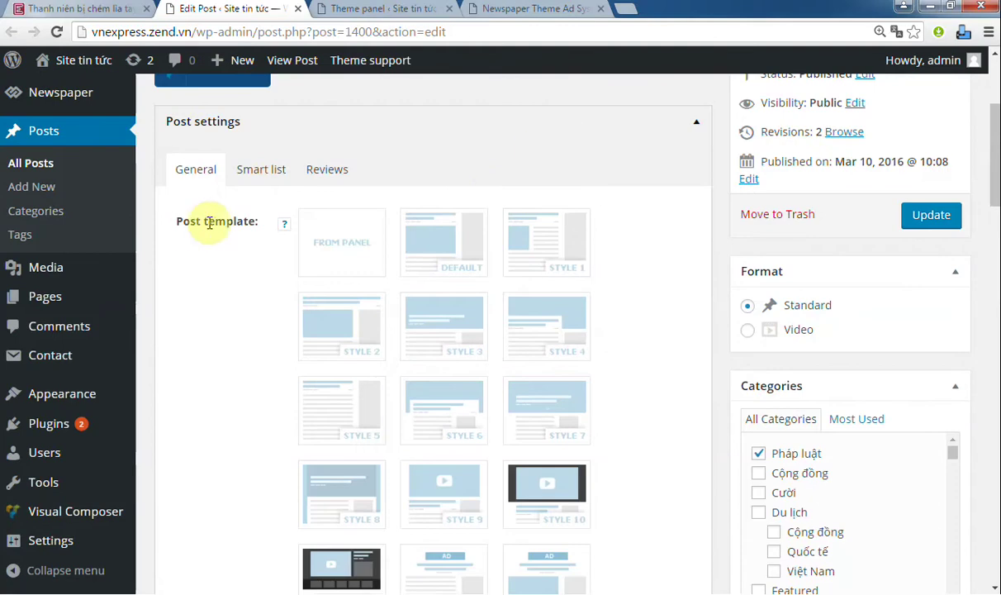
left_click_drag(180, 218, 260, 218)
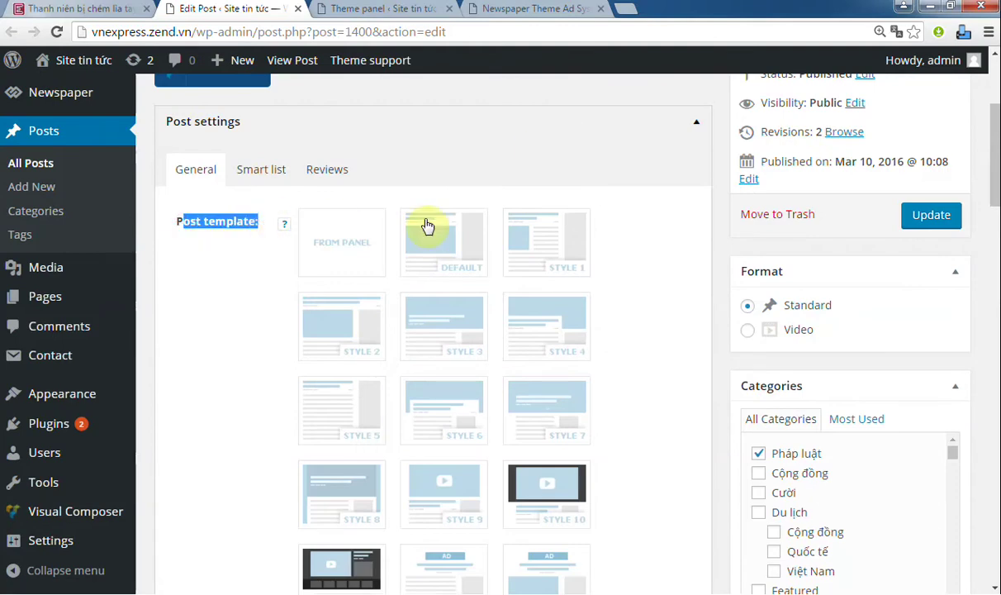
left_click(547, 241)
left_click(931, 214)
Step: Reload the article page and inspect the ad below the featured image
left_click(60, 10)
left_click(120, 35)
key("Return")
scroll(136, 76, "down", 5)
scroll(170, 252, "up", 2)
scroll(172, 256, "up", 1)
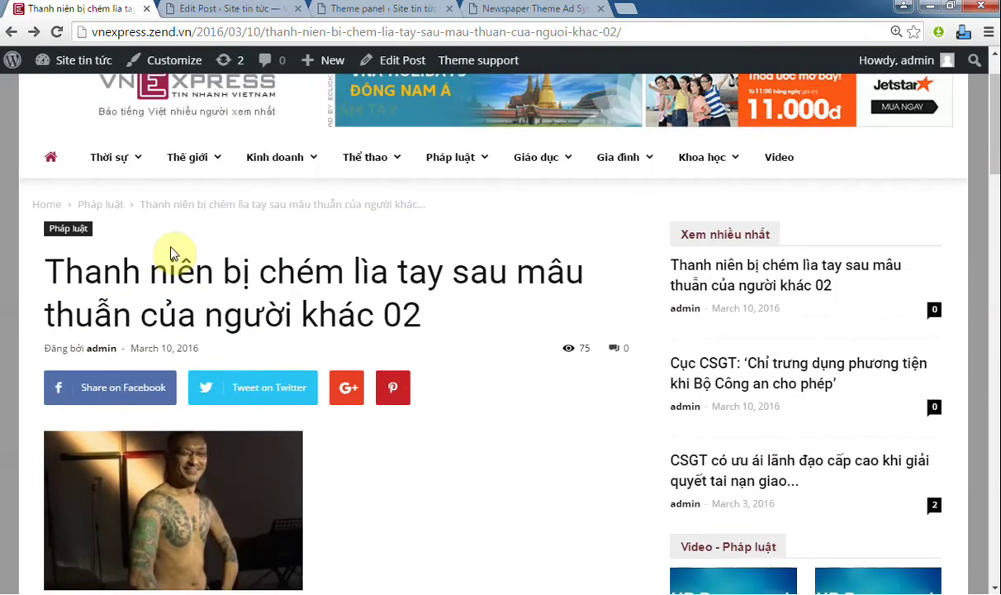
scroll(171, 252, "down", 4)
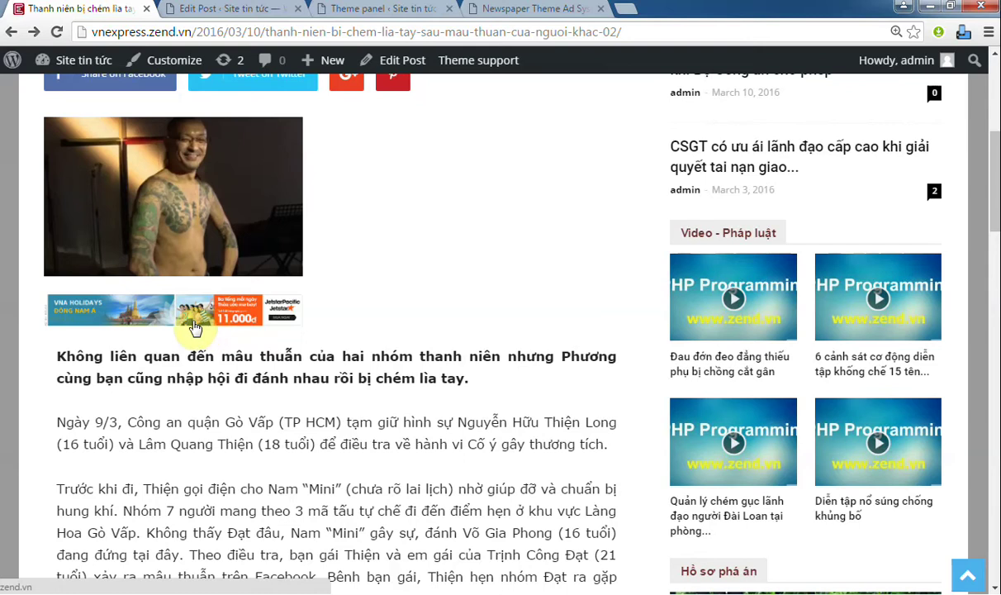
Step: Move the ad code from Post template style 1 to Post template style 11 in the theme panel and save
left_click(359, 10)
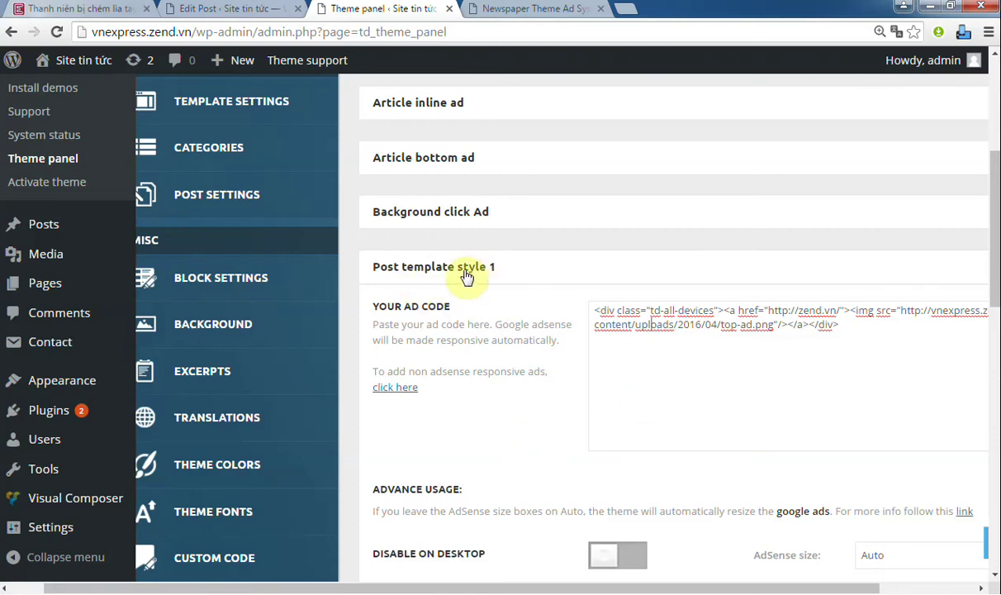
key("ctrl+a")
key("ctrl+c")
key("Delete")
left_click(546, 276)
left_click(537, 327)
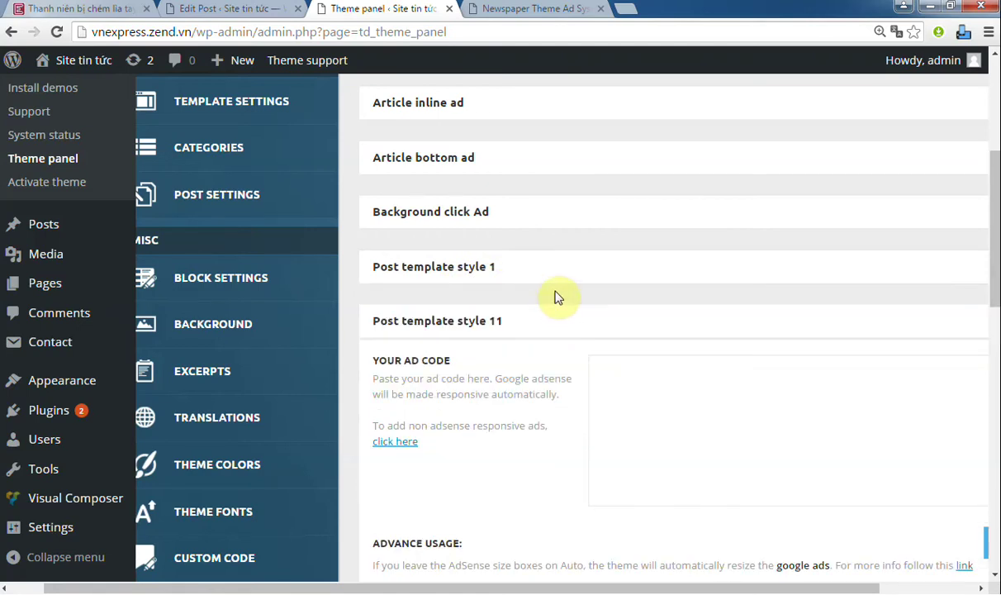
key("ctrl+v")
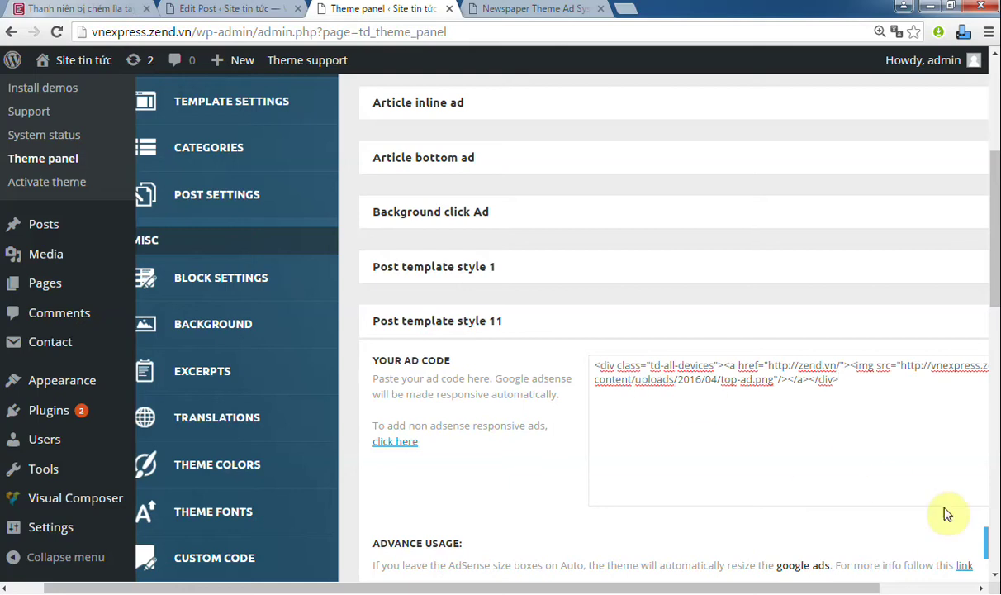
left_click(986, 541)
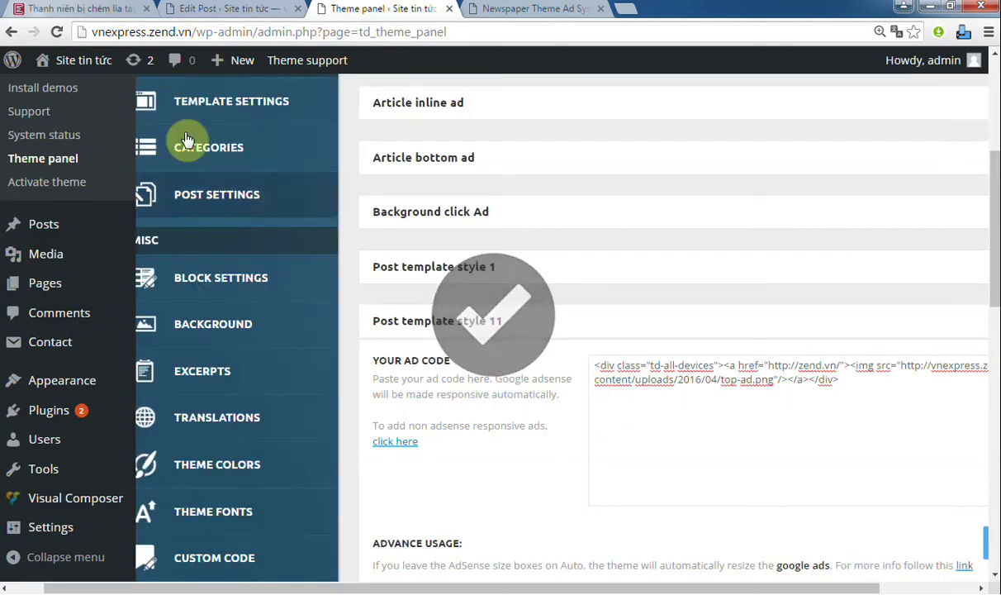
Step: Reload the article page and check the area below the featured image after moving the ad code
left_click(73, 8)
left_click(155, 40)
key("Return")
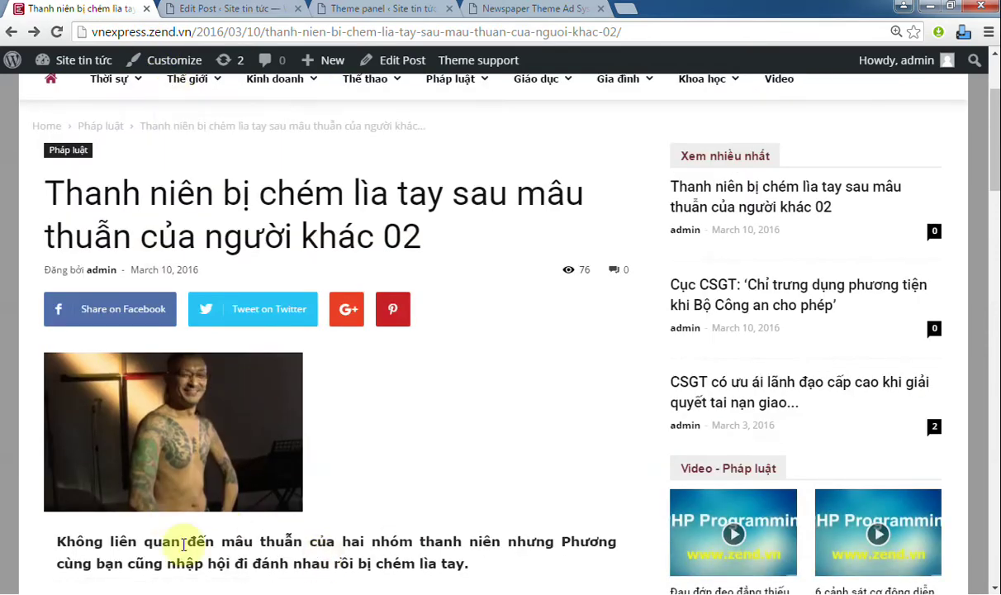
Step: Change the post's template to Style 11 in the post editor and update the post
left_click(235, 11)
scroll(648, 184, "down", 2)
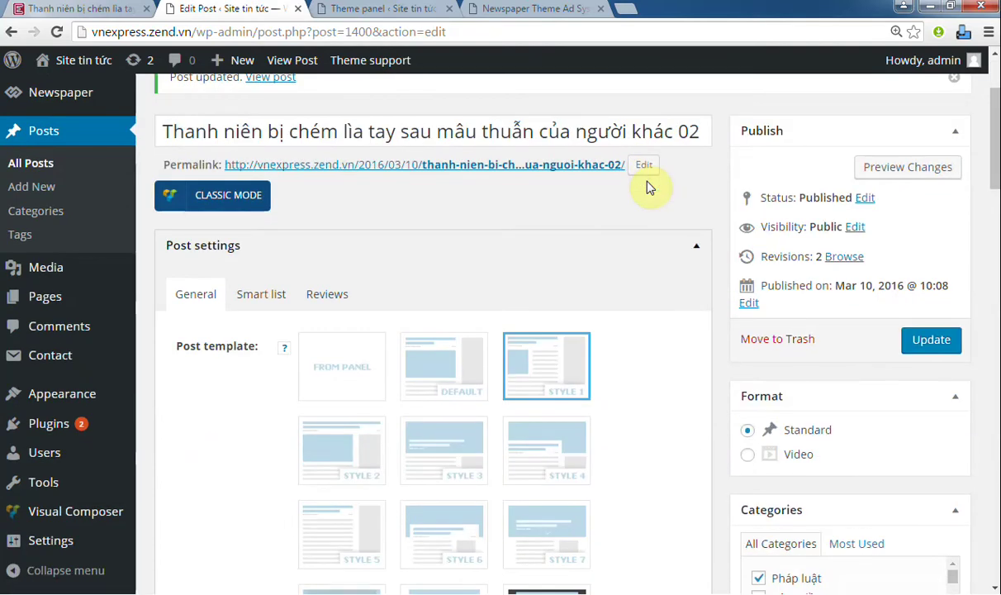
scroll(648, 185, "down", 3)
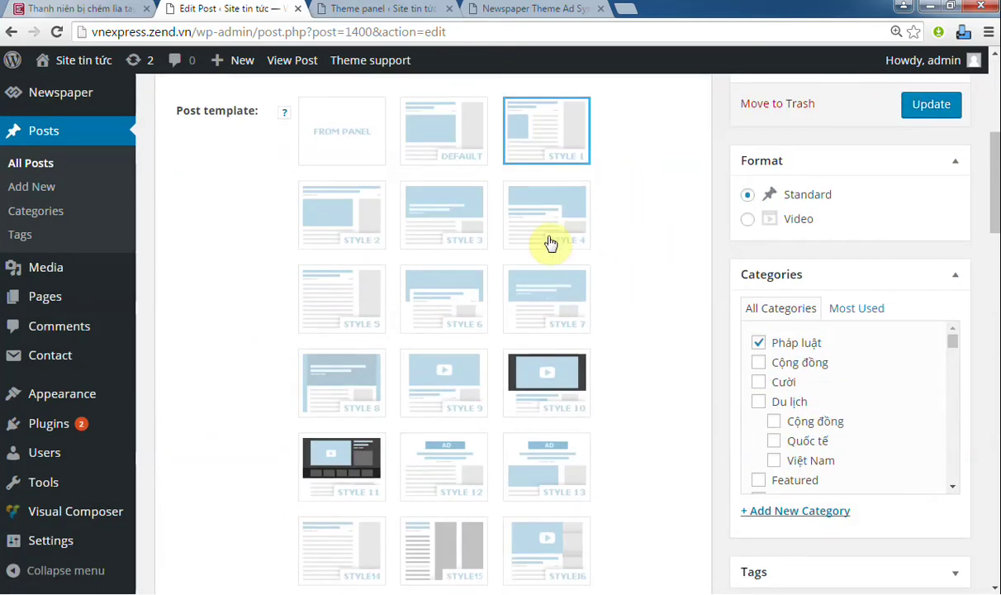
left_click(343, 435)
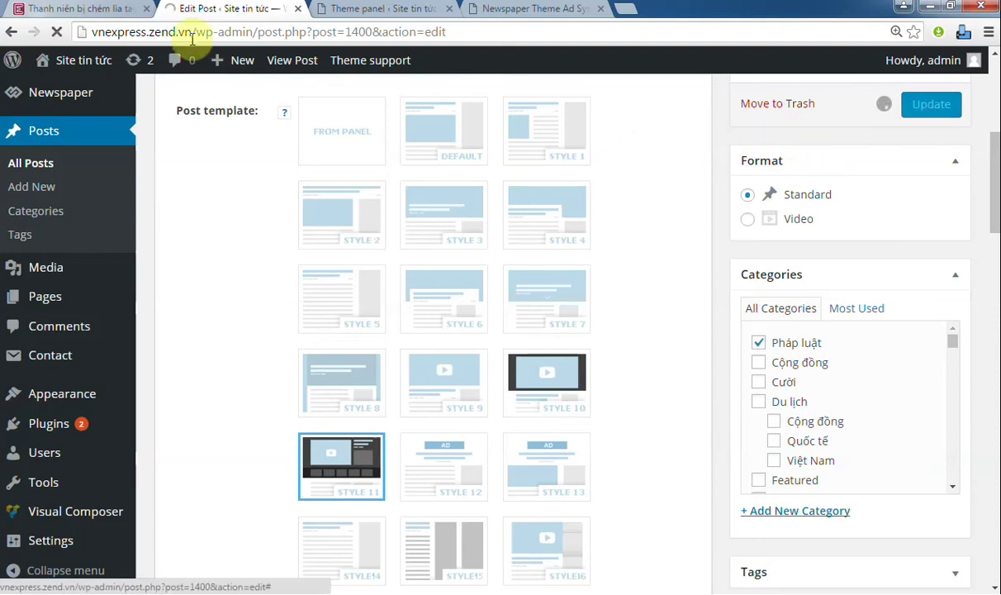
Step: Reload the article page and inspect the ad beside the large featured image
left_click(91, 9)
left_click(136, 37)
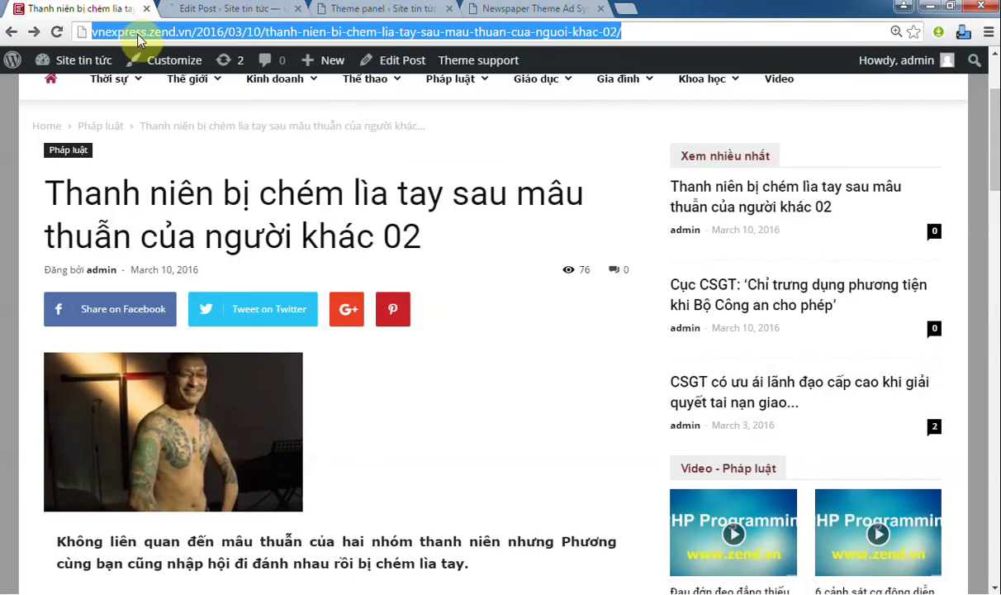
key("Return")
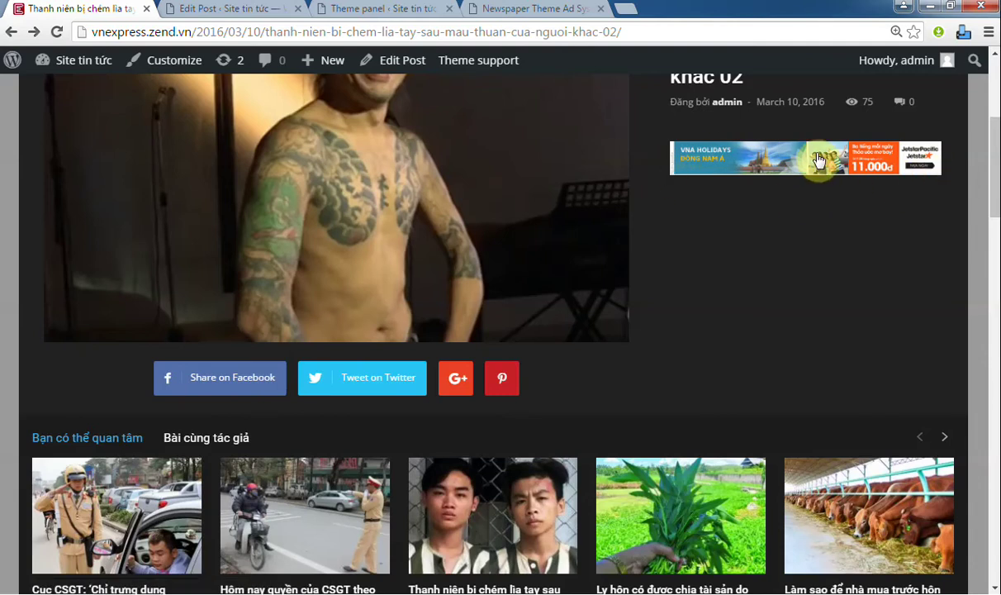
Step: Copy and clear the ad code of Post template style 11 in the theme panel, and collapse that section
left_click(347, 9)
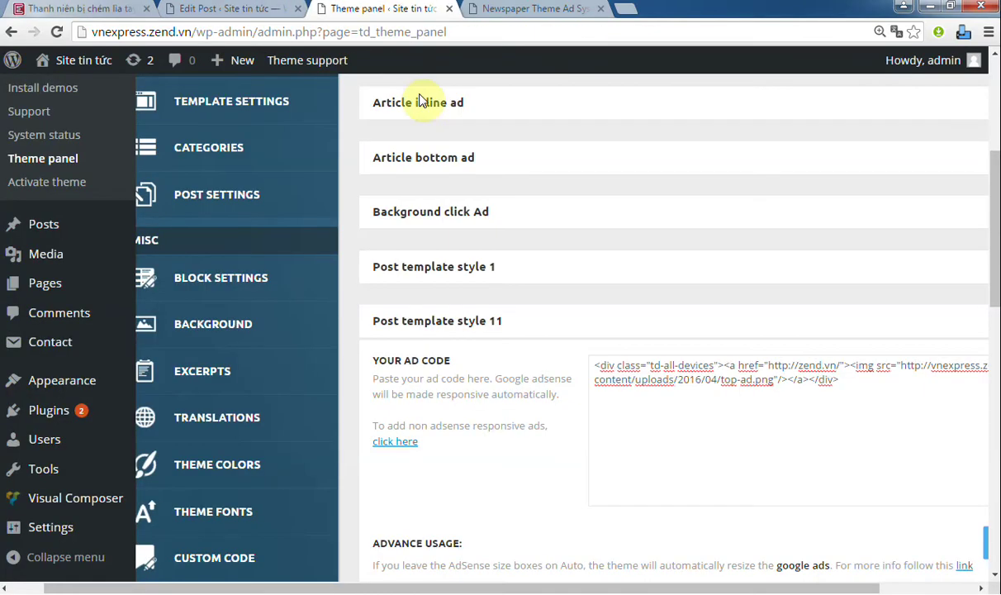
key("ctrl+a")
key("ctrl+c")
key("BackSpace")
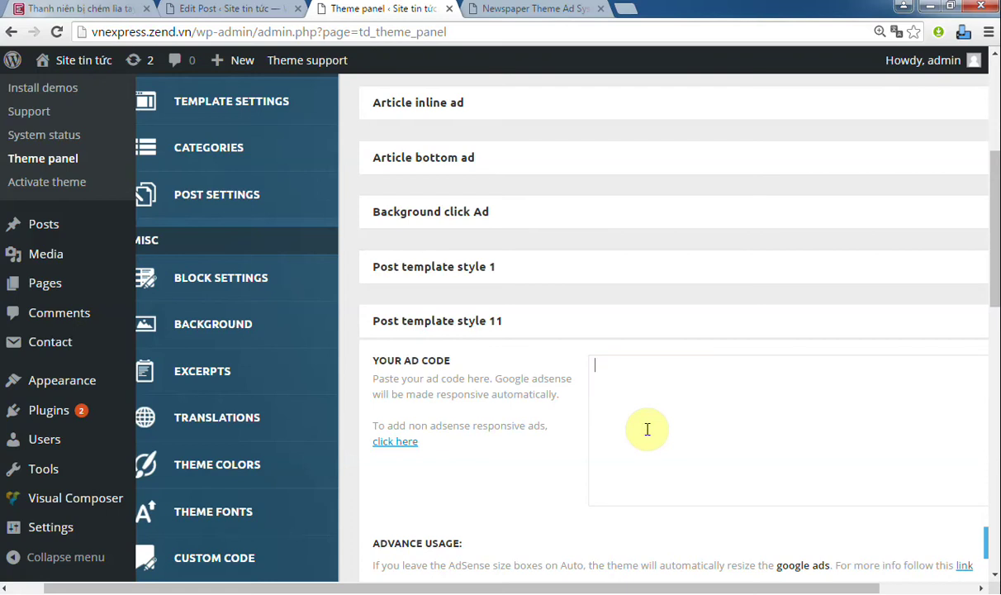
left_click(535, 334)
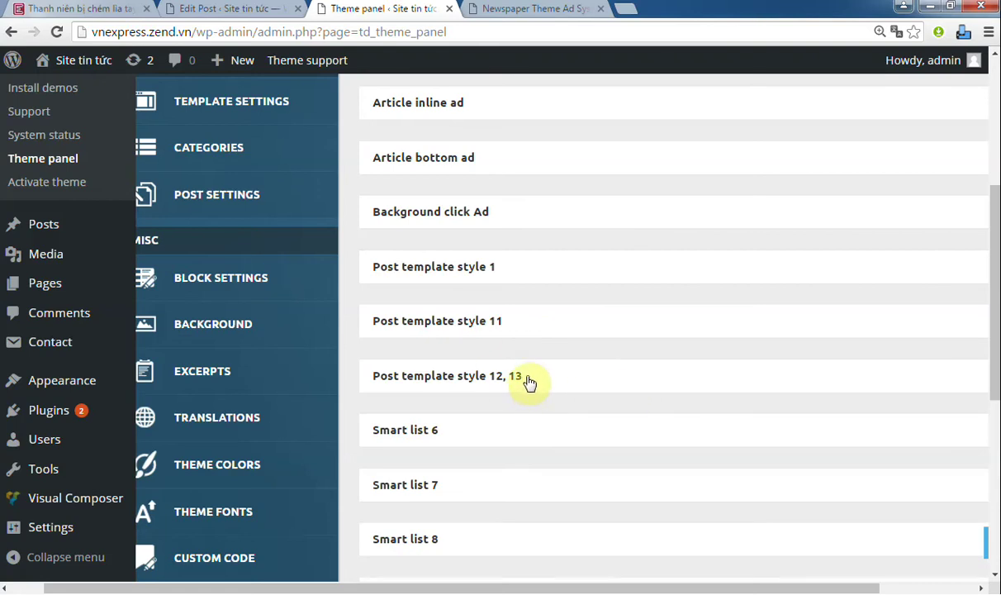
Step: Change the post's template to Style15 in the post editor and update the post
left_click(53, 10)
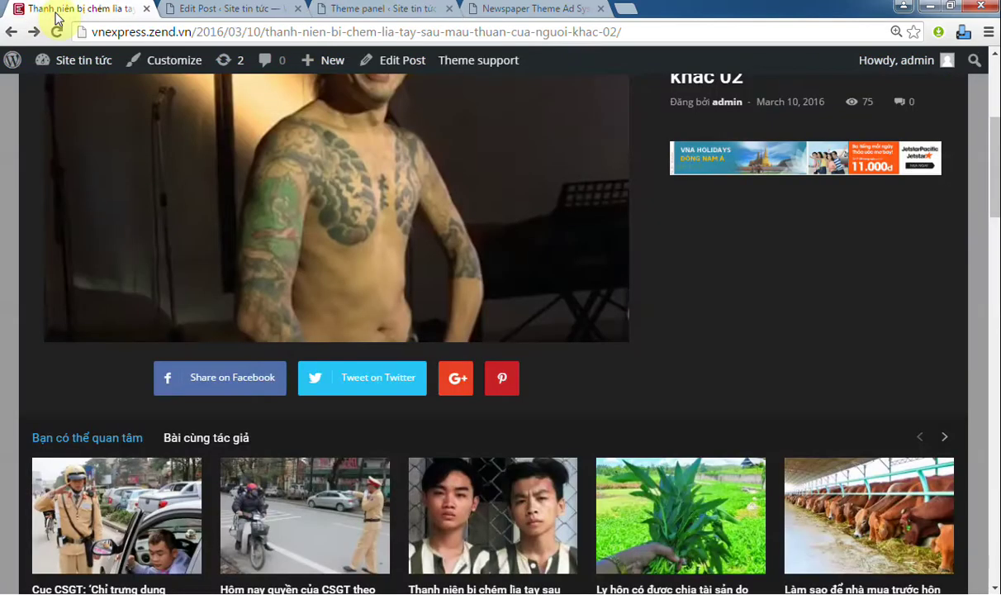
left_click(233, 10)
scroll(391, 235, "down", 6)
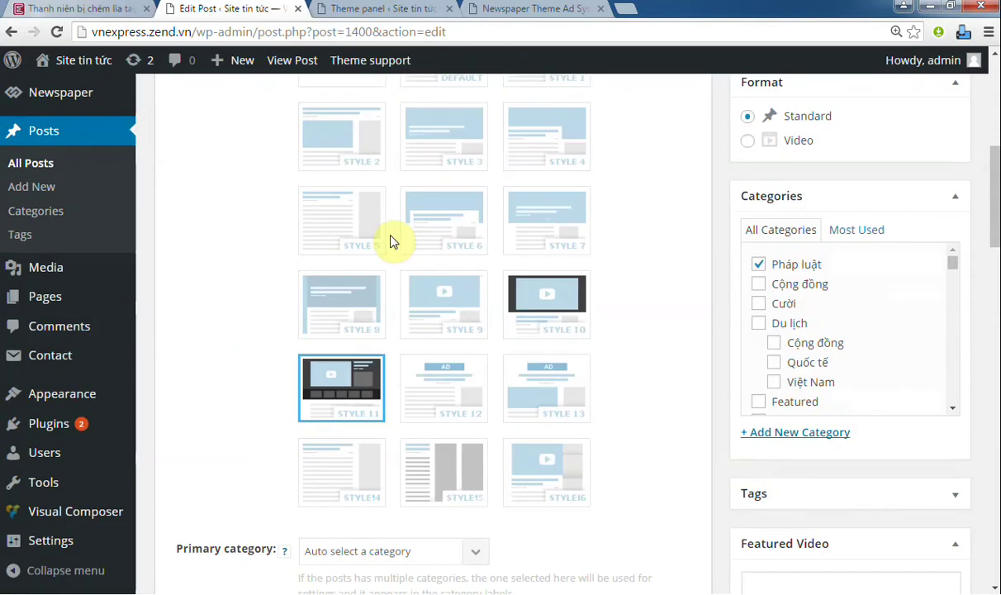
left_click(442, 475)
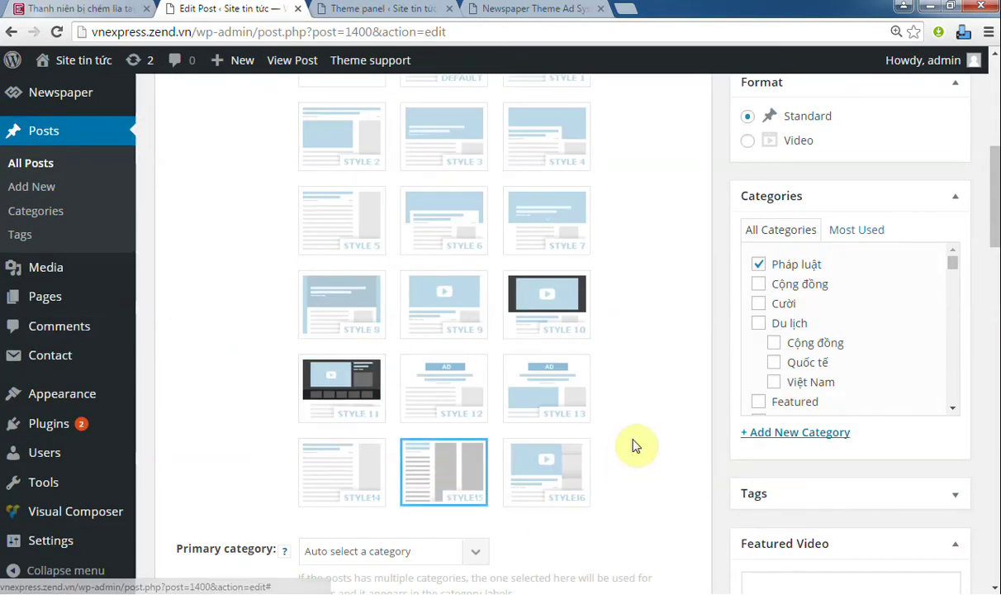
scroll(688, 394, "up", 6)
left_click(923, 416)
Step: Reload the article page and examine its layout with the Style15 template
left_click(74, 8)
left_click(142, 33)
key("Return")
scroll(136, 116, "down", 5)
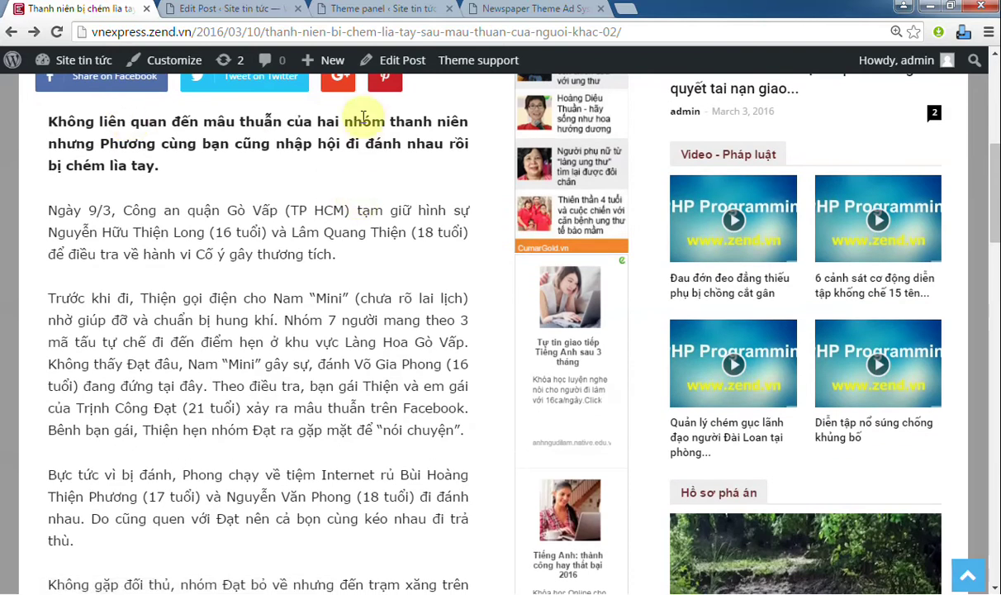
Step: Review the remaining smart list, footer and custom ad sections in the theme panel, and switch to the header ads documentation page
left_click(358, 9)
scroll(578, 283, "down", 2)
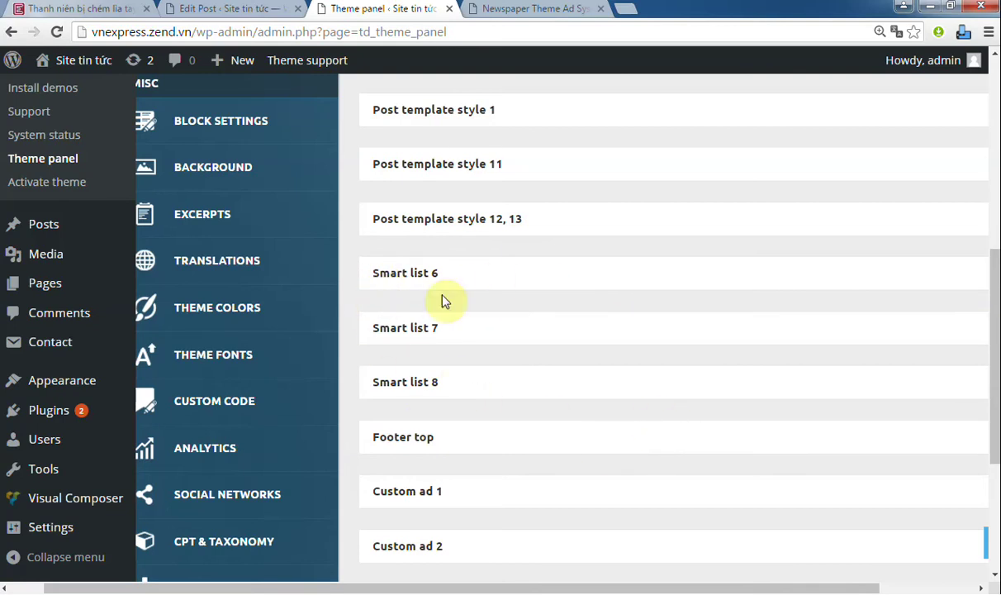
scroll(615, 337, "down", 1)
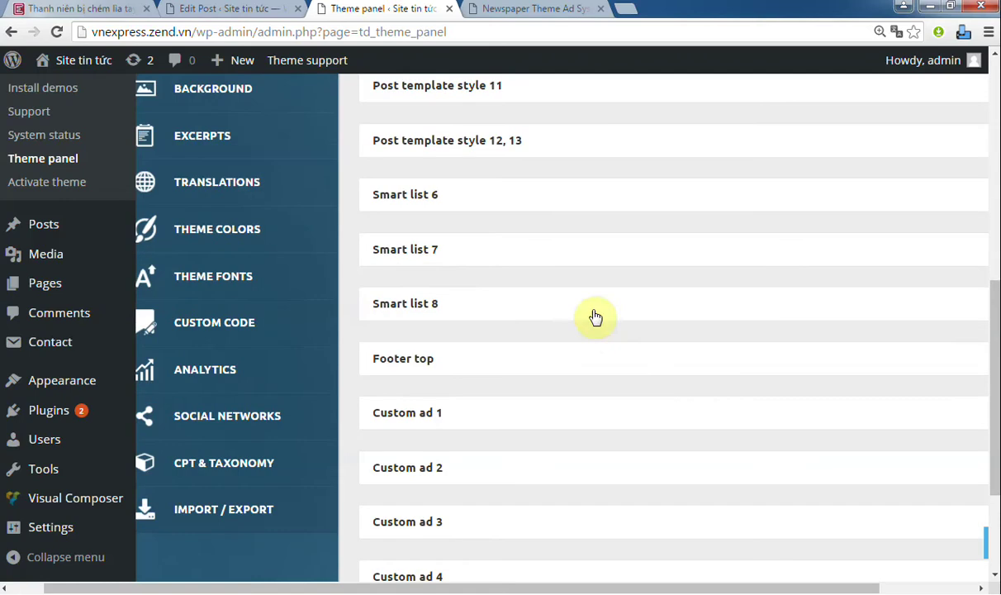
left_click(531, 10)
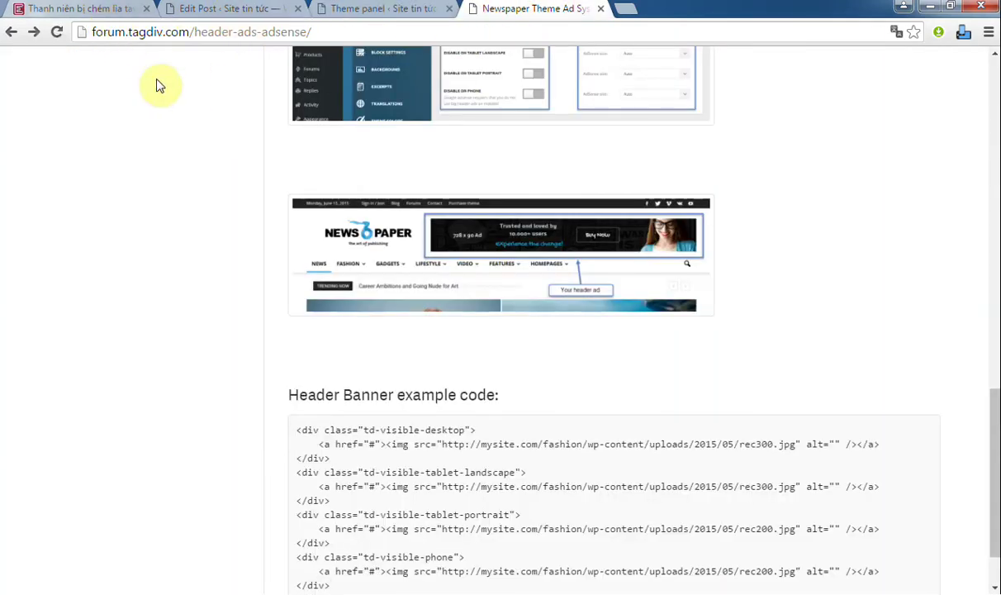
Step: Paste the copied top-ad.png ad code into the Footer top section of the theme panel's ads and save the settings
left_click(368, 8)
scroll(509, 156, "down", 1)
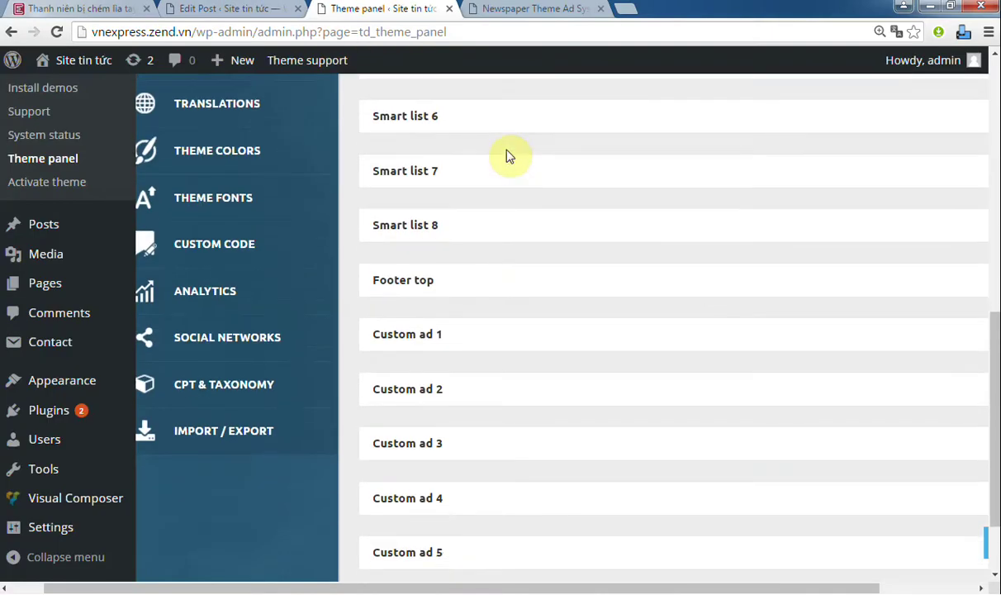
left_click(479, 289)
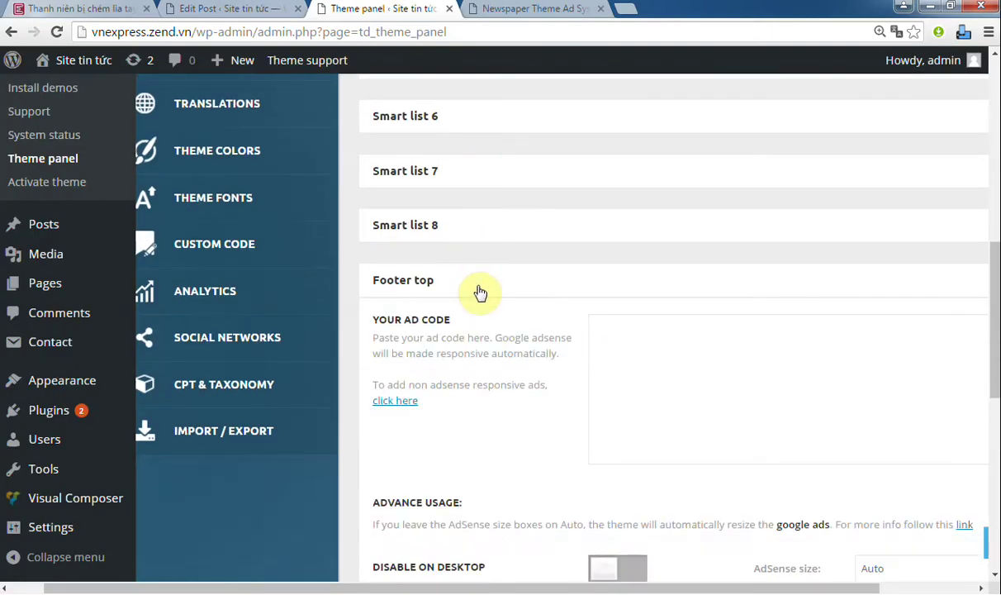
left_click(621, 333)
key("ctrl+v")
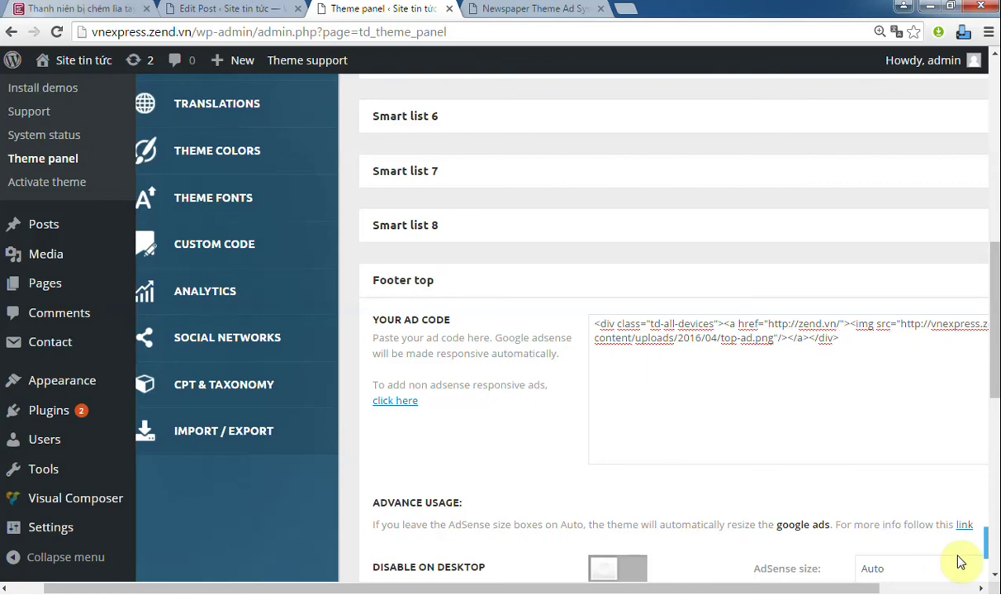
left_click(986, 548)
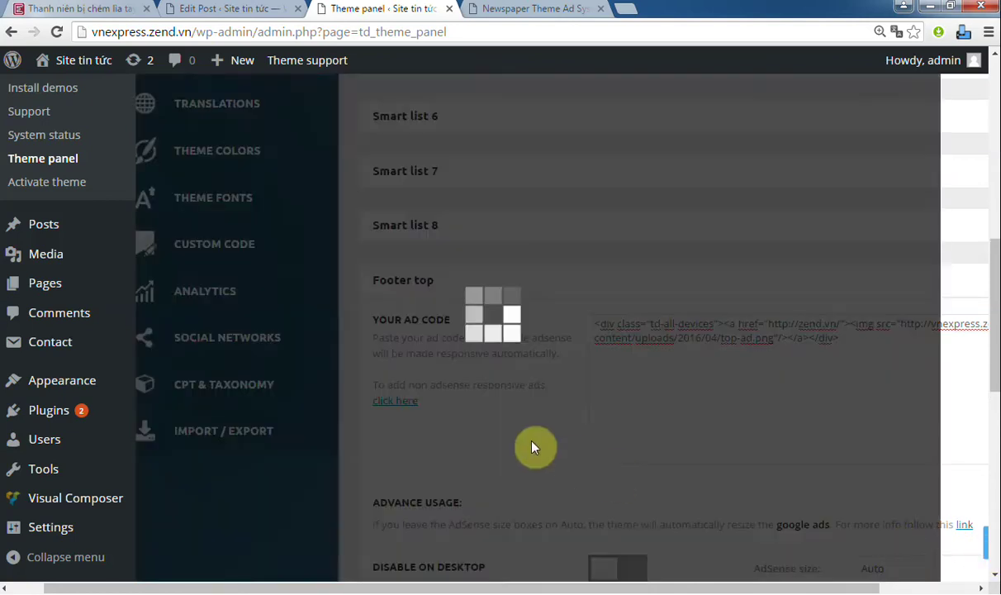
Step: Reload the article page and examine its footer area for the Footer top ad
left_click(72, 9)
left_click(240, 38)
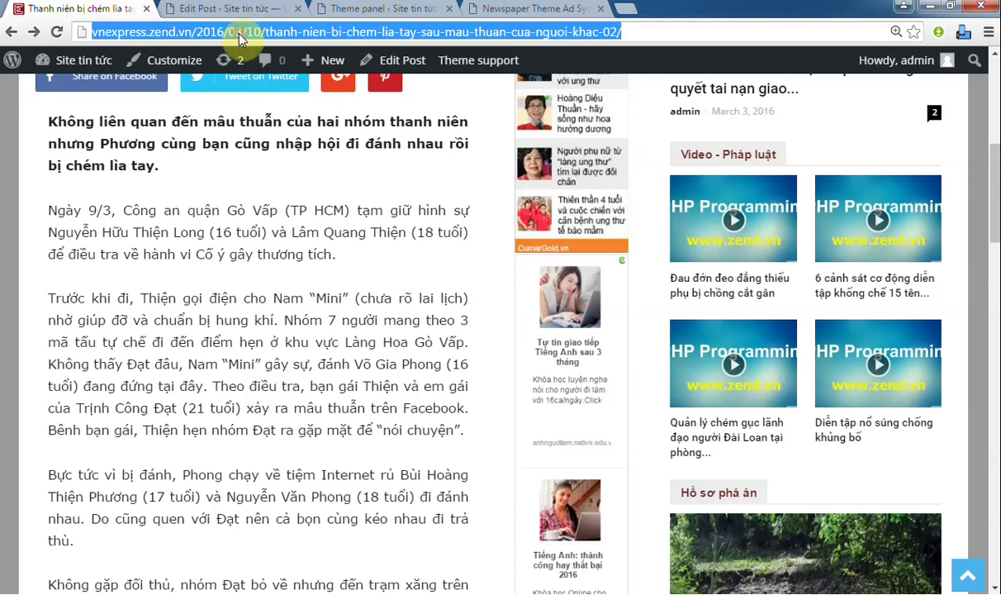
key("Return")
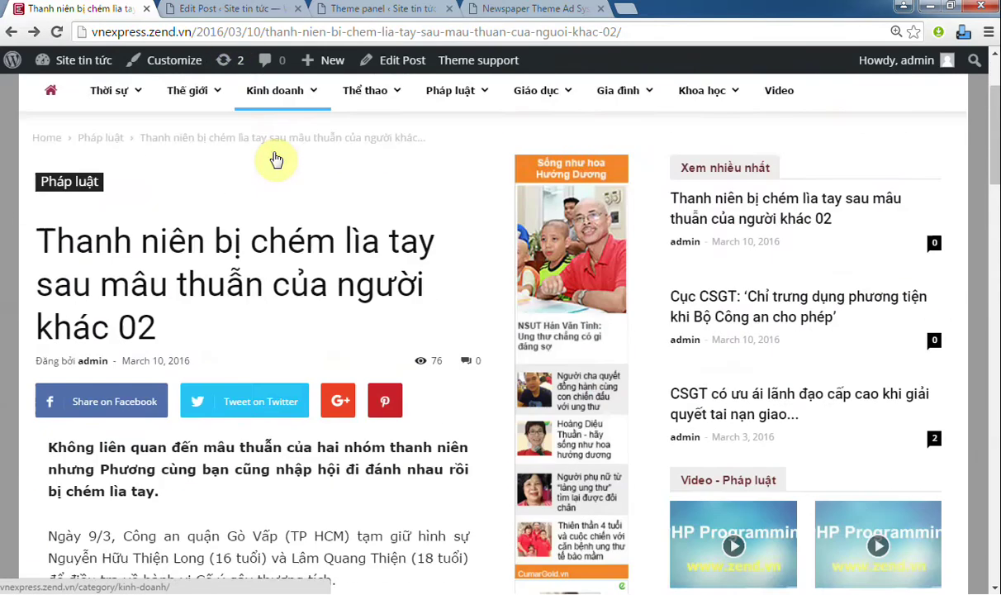
scroll(279, 149, "down", 1)
scroll(279, 149, "down", 3)
scroll(276, 149, "down", 15)
scroll(272, 160, "down", 1)
scroll(272, 159, "up", 3)
scroll(273, 160, "down", 4)
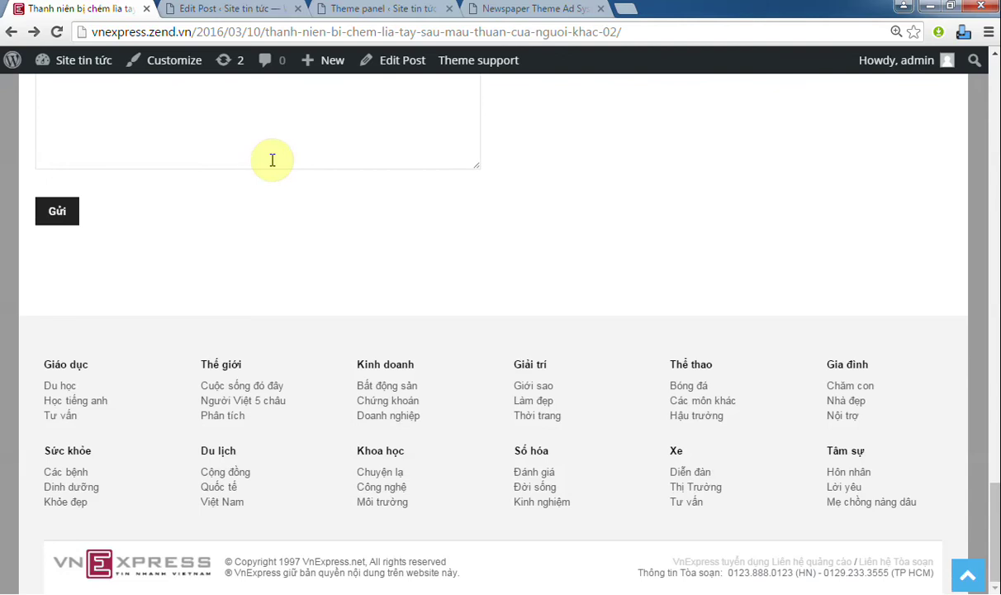
Step: Set the footer template to Style 1 in the theme panel's footer settings and save the settings
left_click(384, 11)
scroll(326, 290, "up", 6)
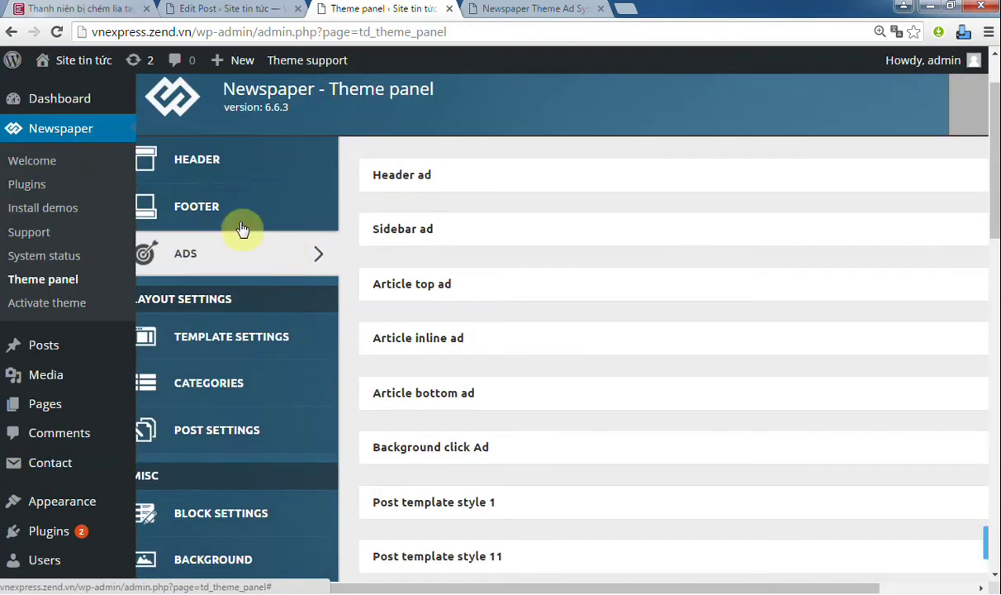
left_click(250, 211)
scroll(648, 192, "down", 2)
left_click(620, 240)
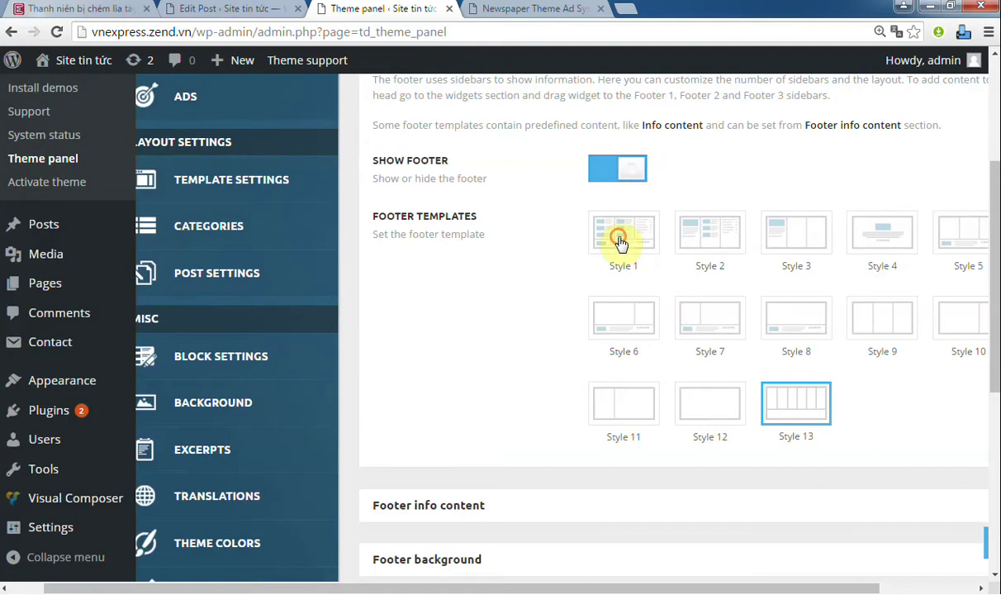
left_click(984, 545)
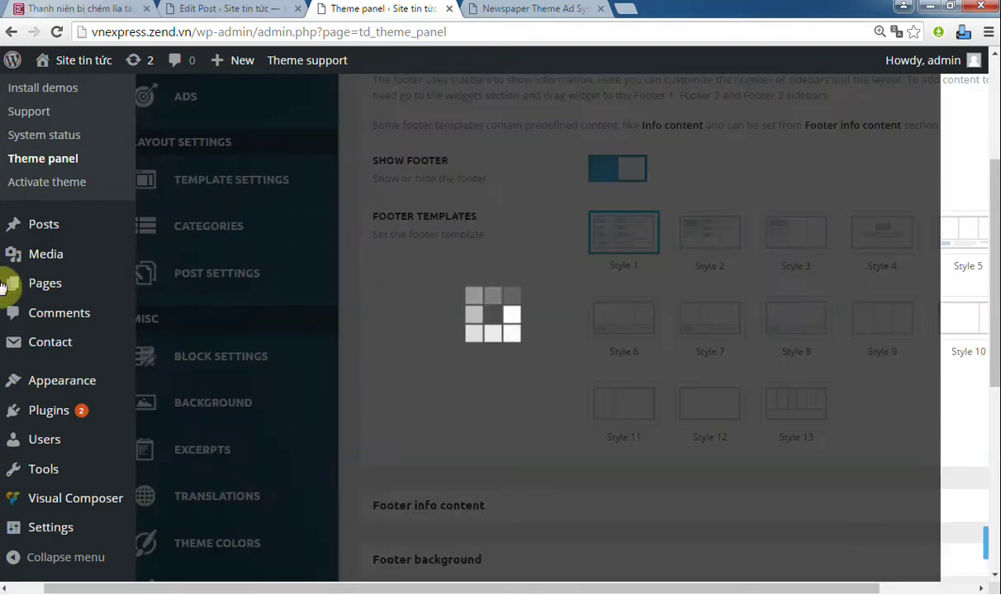
Step: Reload the article page and compare the banner above its footer with the Footer top ad code in the theme panel
left_click(74, 8)
left_click(54, 33)
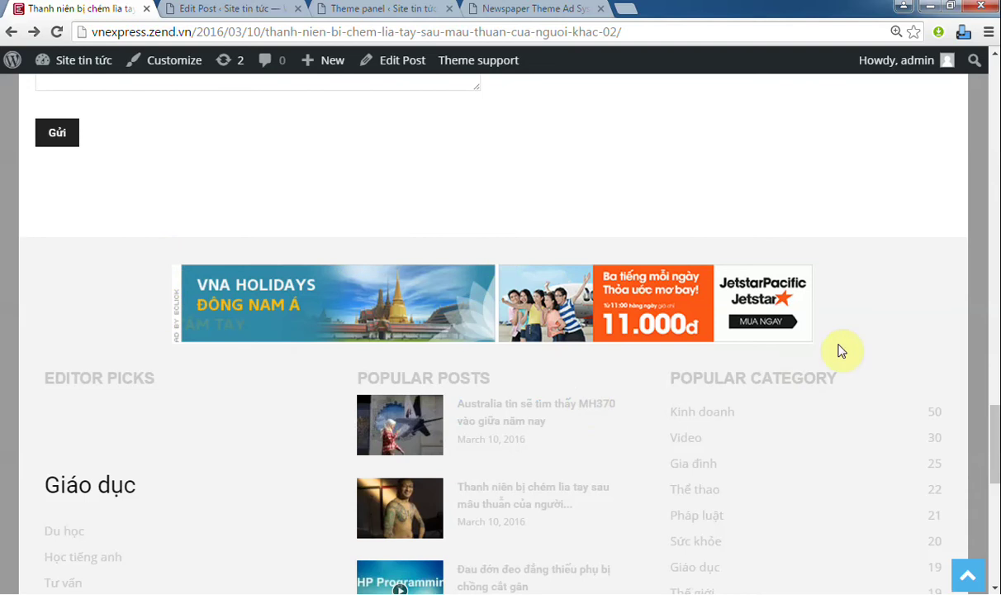
left_click(360, 7)
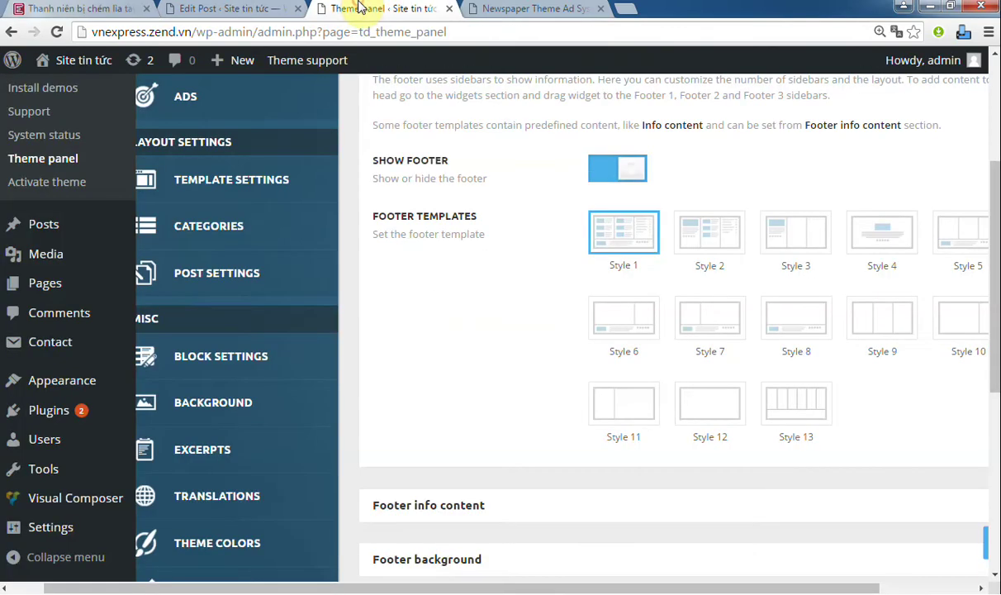
scroll(424, 294, "up", 3)
left_click(261, 336)
scroll(489, 289, "down", 3)
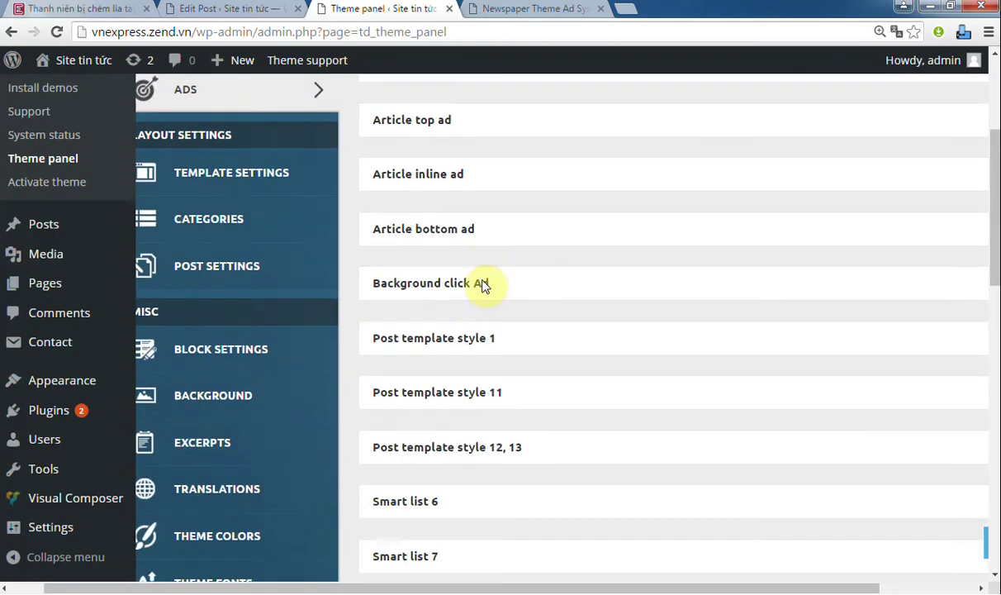
scroll(486, 284, "down", 3)
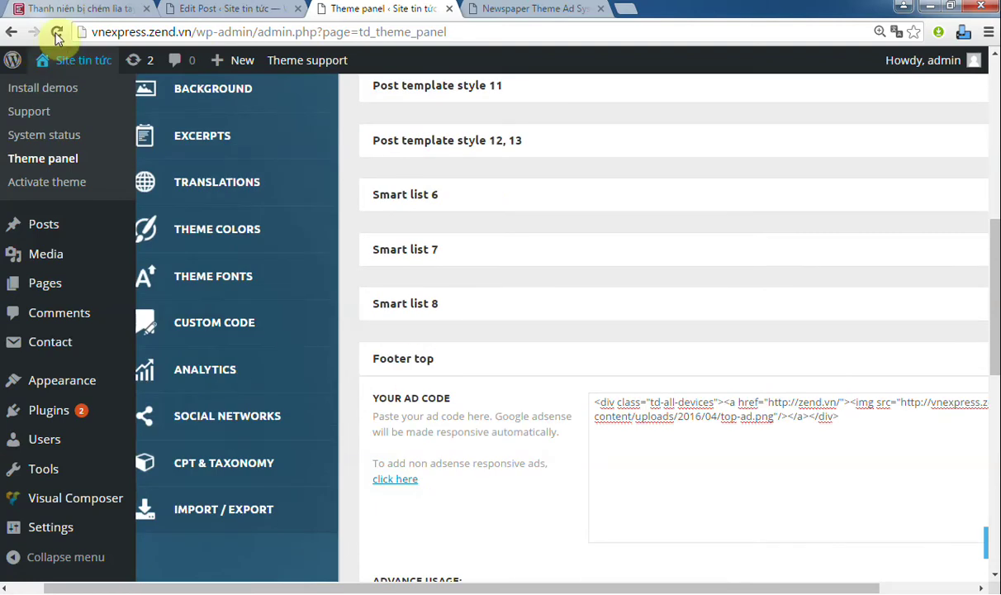
left_click(70, 11)
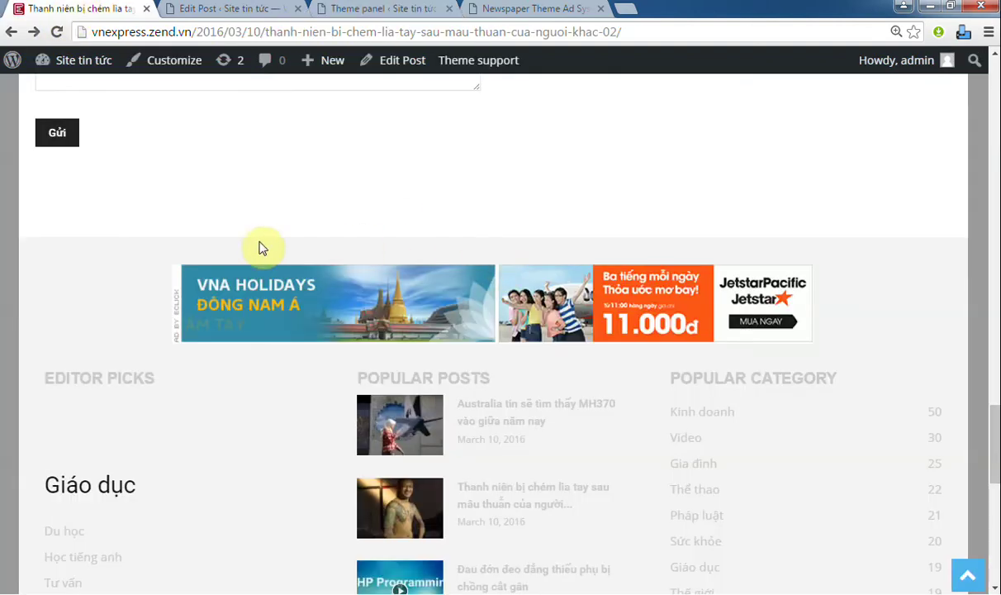
Step: Clear the Footer top ad code in the theme panel and collapse that section
left_click(385, 12)
left_click(815, 486)
key("ctrl+a")
key("Delete")
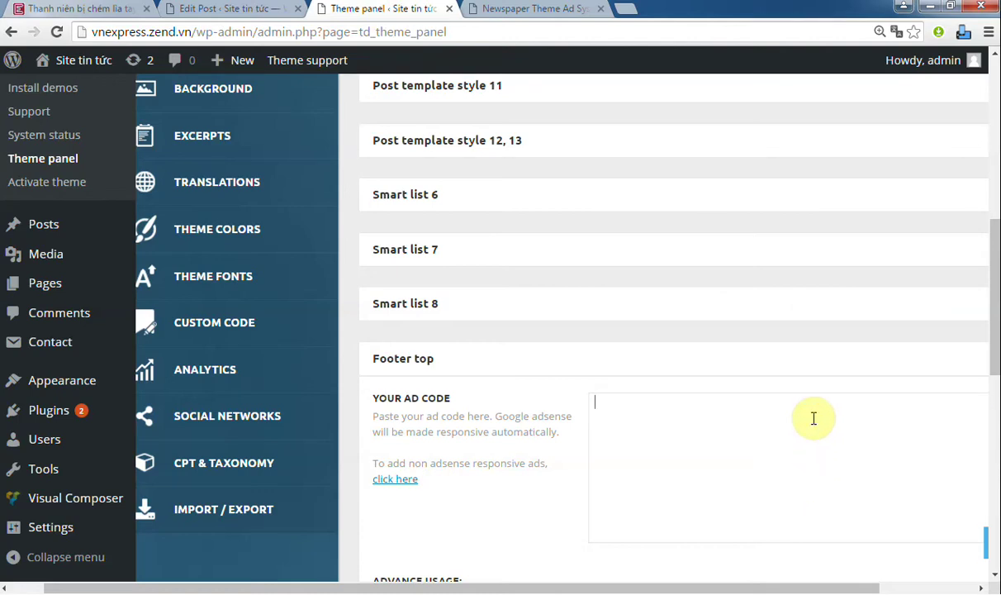
left_click(766, 373)
scroll(745, 364, "down", 2)
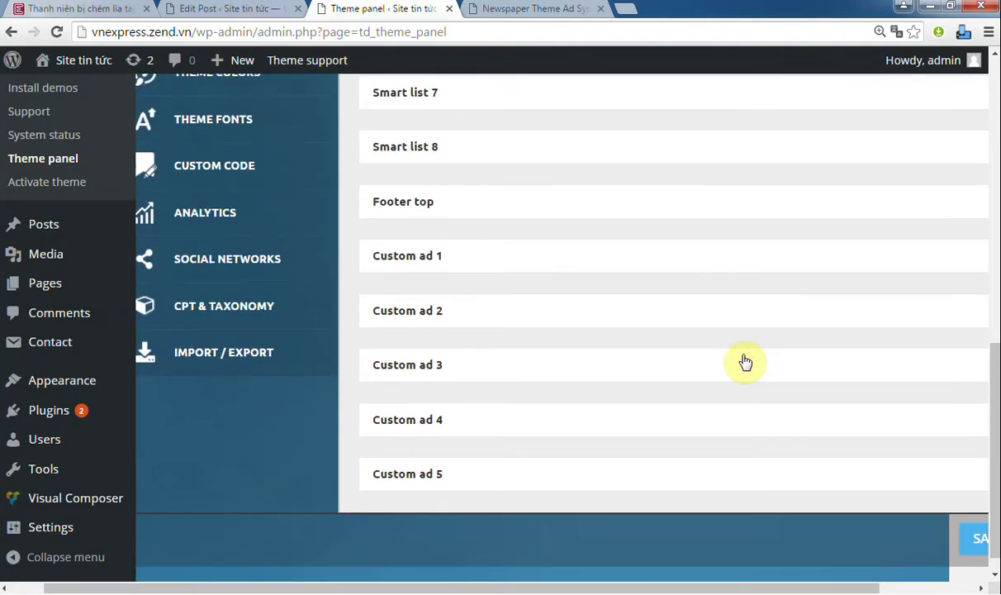
Step: Expand the Custom ad 1 section and review its ad code and device options
left_click(391, 270)
scroll(527, 275, "down", 6)
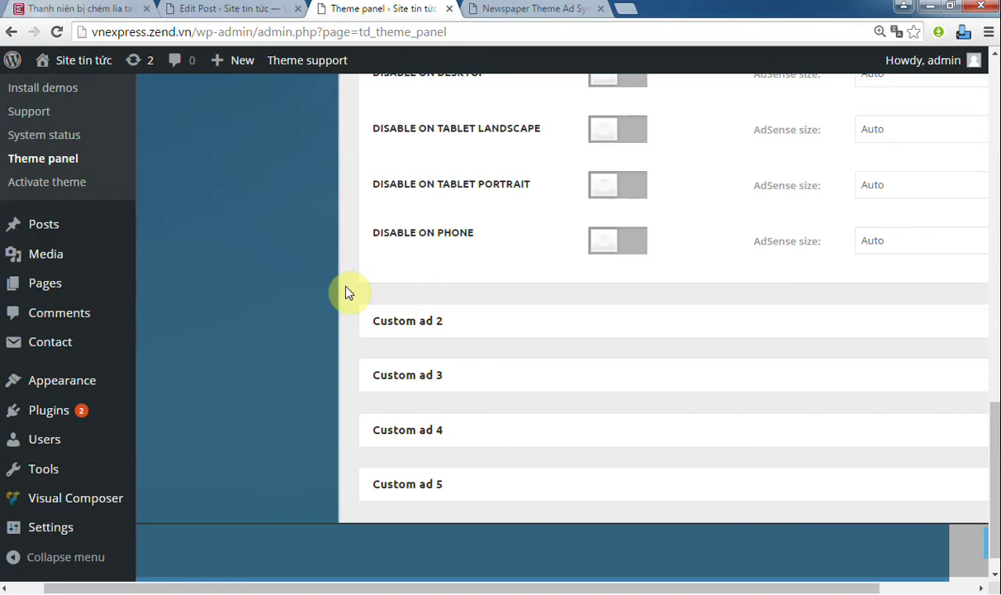
scroll(346, 292, "up", 3)
scroll(347, 292, "up", 2)
Step: Open the site's home page from the article through the VnExpress logo
left_click(67, 10)
scroll(179, 232, "up", 15)
scroll(795, 269, "up", 15)
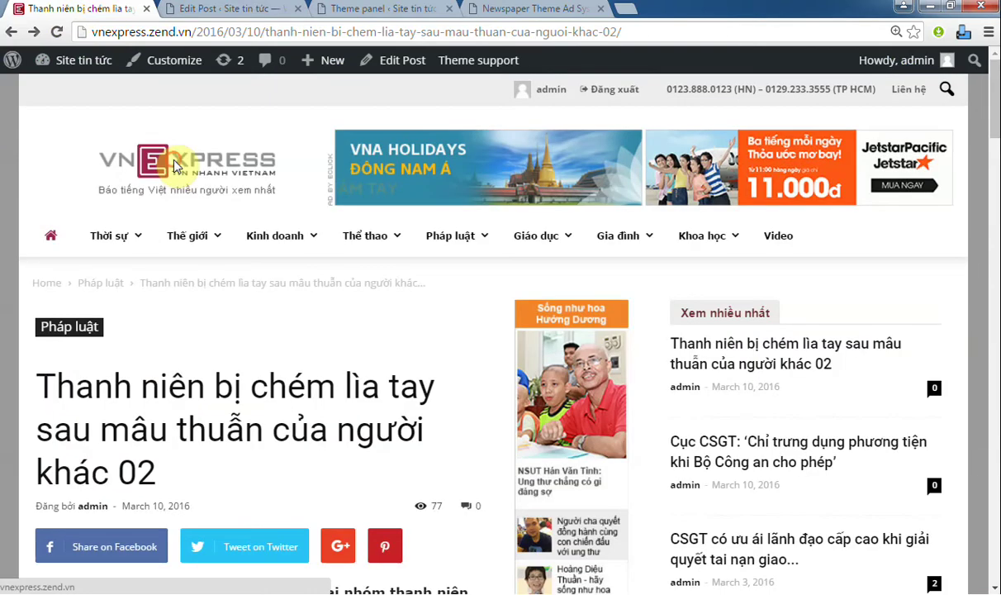
left_click(184, 161)
left_click(363, 10)
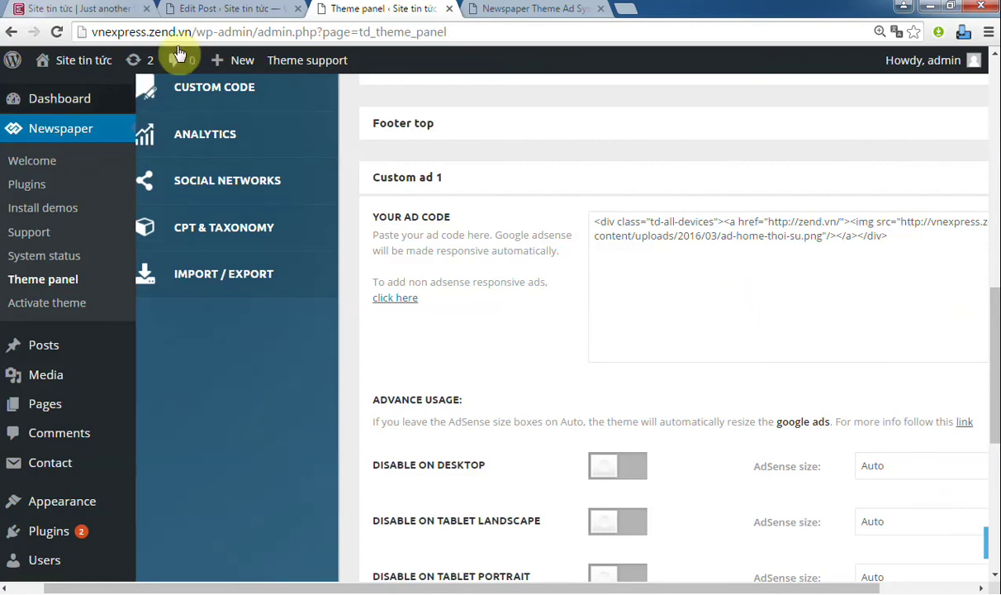
left_click(91, 8)
Step: Set the footer template back to Style 13 in the theme panel's footer settings and save the settings
left_click(357, 8)
scroll(293, 261, "up", 4)
scroll(293, 261, "up", 5)
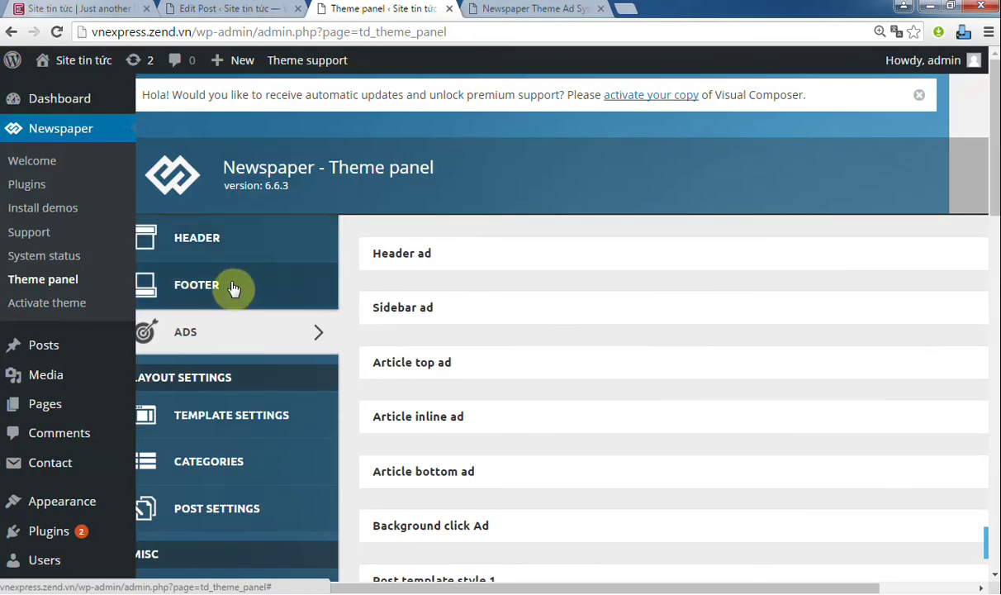
left_click(234, 287)
scroll(798, 206, "down", 4)
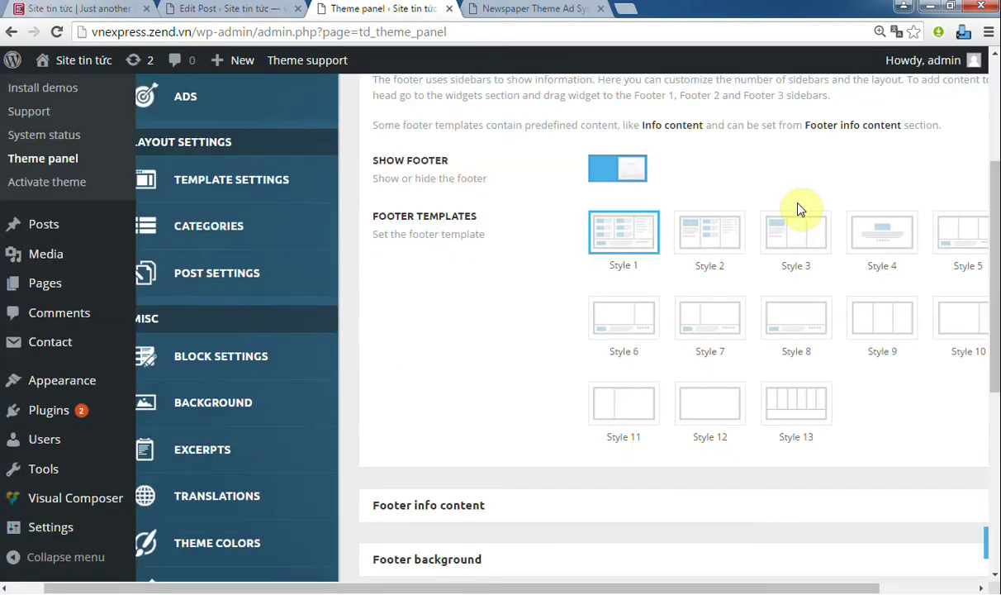
left_click(810, 343)
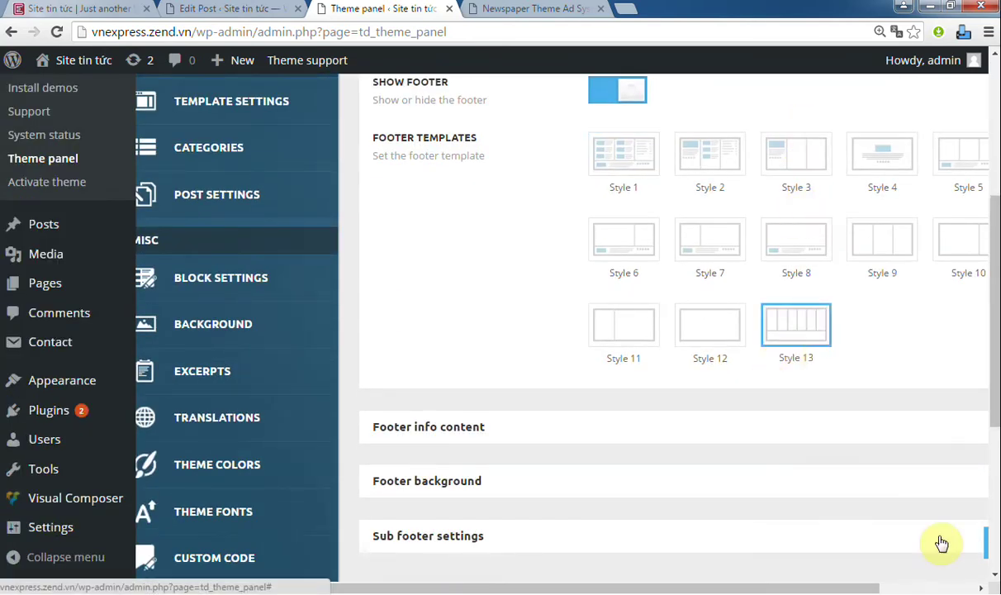
left_click(986, 543)
Step: Reload the site's home page and examine its footer at the end of the page
left_click(95, 10)
left_click(124, 31)
key("Return")
scroll(991, 484, "down", 15)
left_click_drag(991, 483, 997, 561)
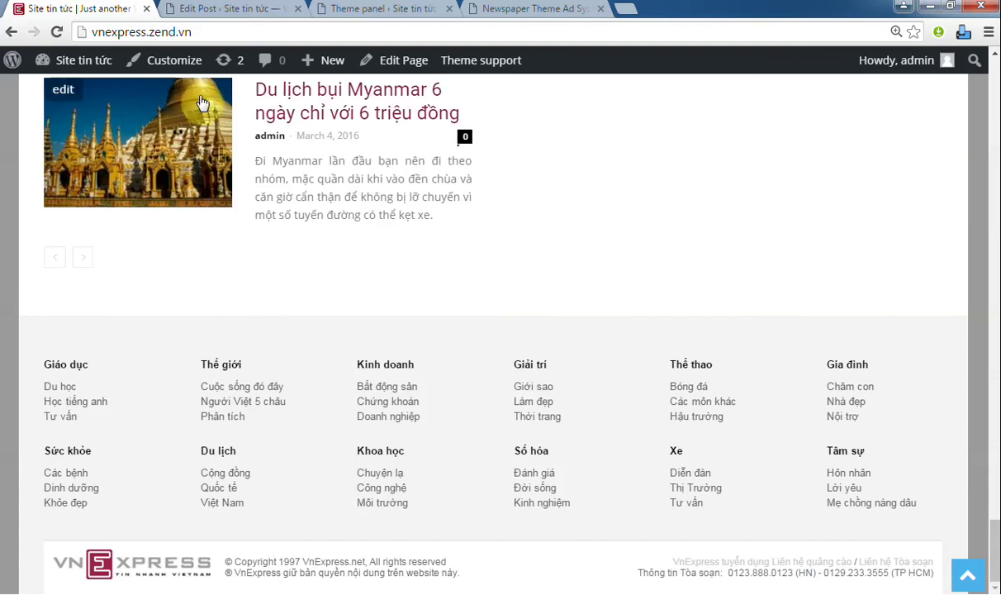
Step: Return to the theme panel and collapse the Footer settings section
left_click(410, 12)
scroll(435, 268, "up", 5)
left_click(461, 253)
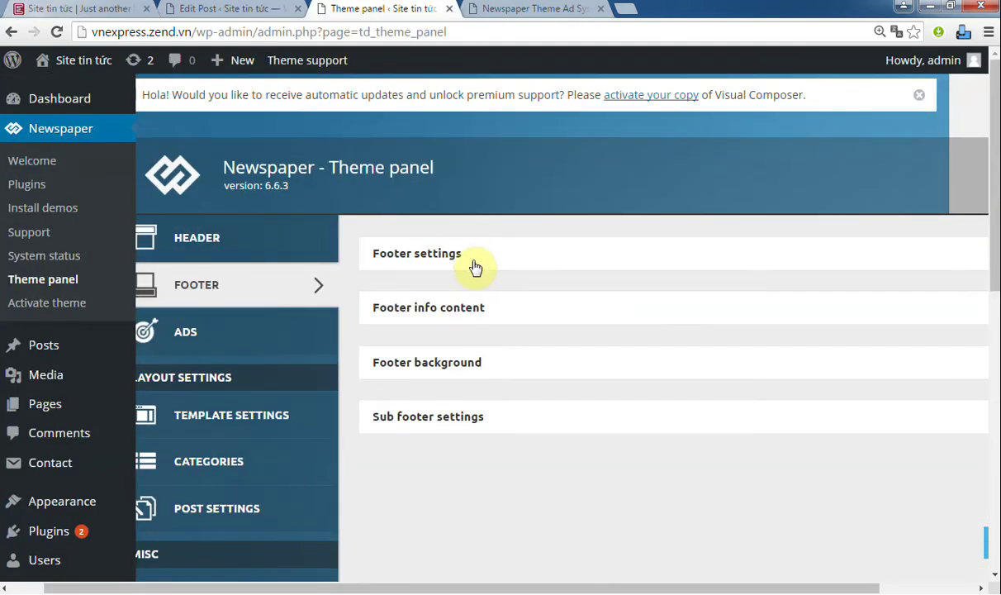